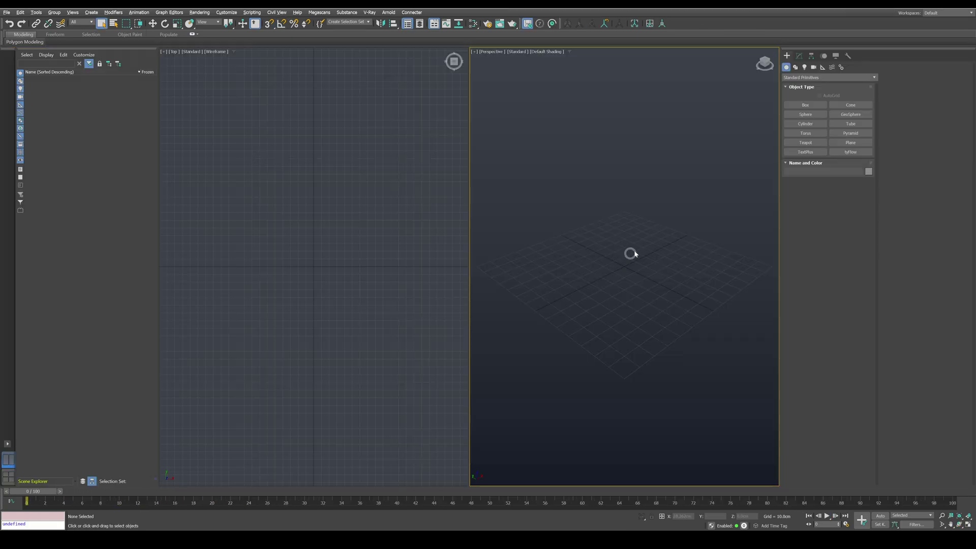
- Create a plane by keyboard entry with Length 30 and Width 120
click(865, 142)
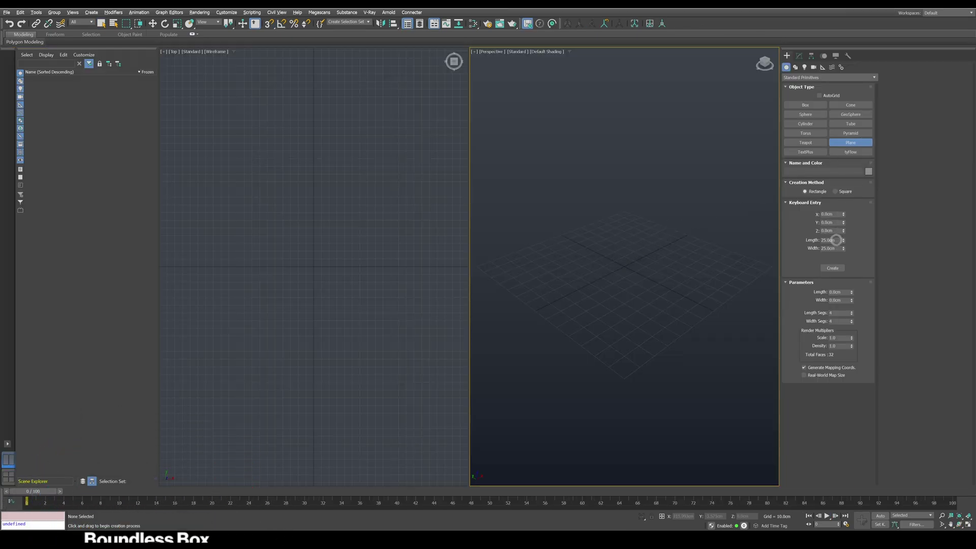
drag(837, 241, 803, 239)
text(30)
key(Tab)
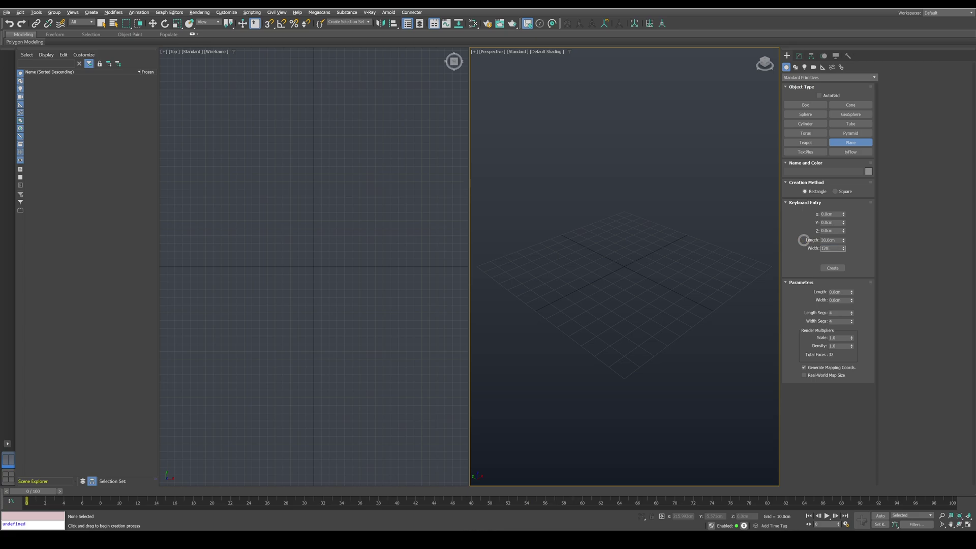
text(120)
click(833, 268)
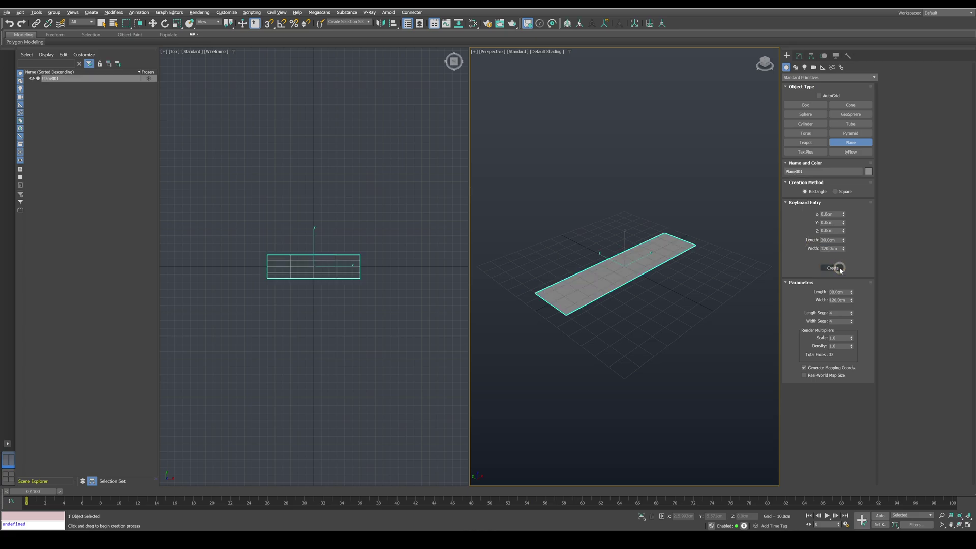
- Reduce the plane to single segments and rename it Stairs
click(800, 56)
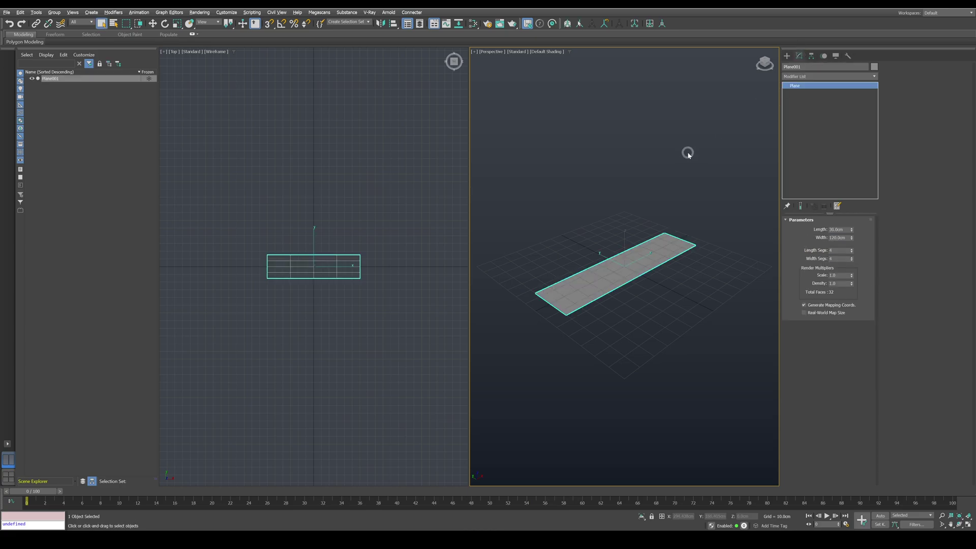
right_click(852, 251)
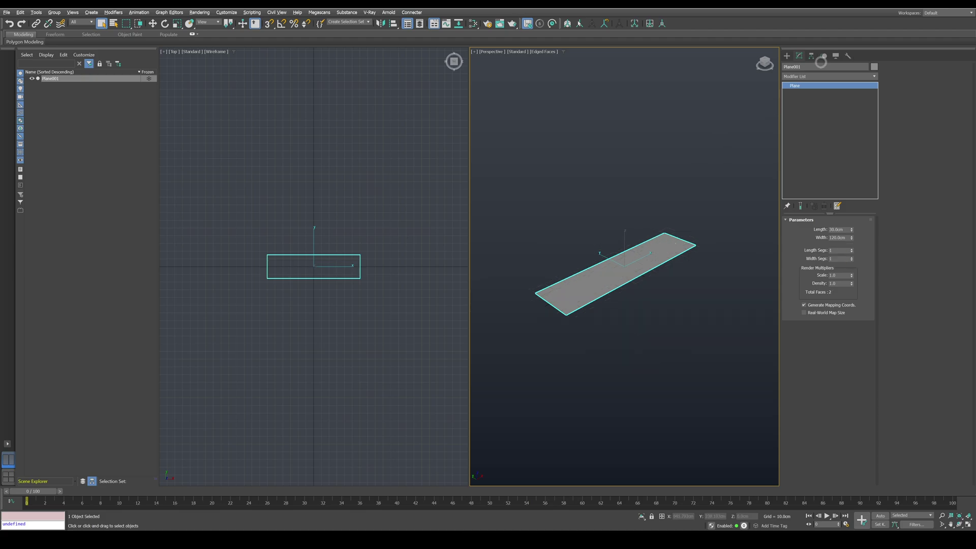
click(822, 66)
text(Stairs)
key(Return)
- Add an Attribute Holder modifier to the Stairs plane
scroll(625, 224, down, 3)
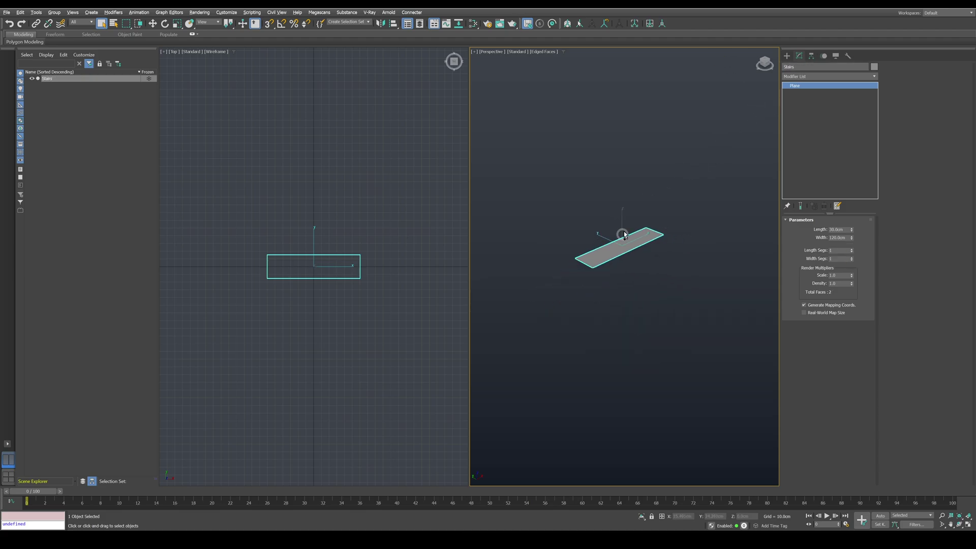
click(855, 76)
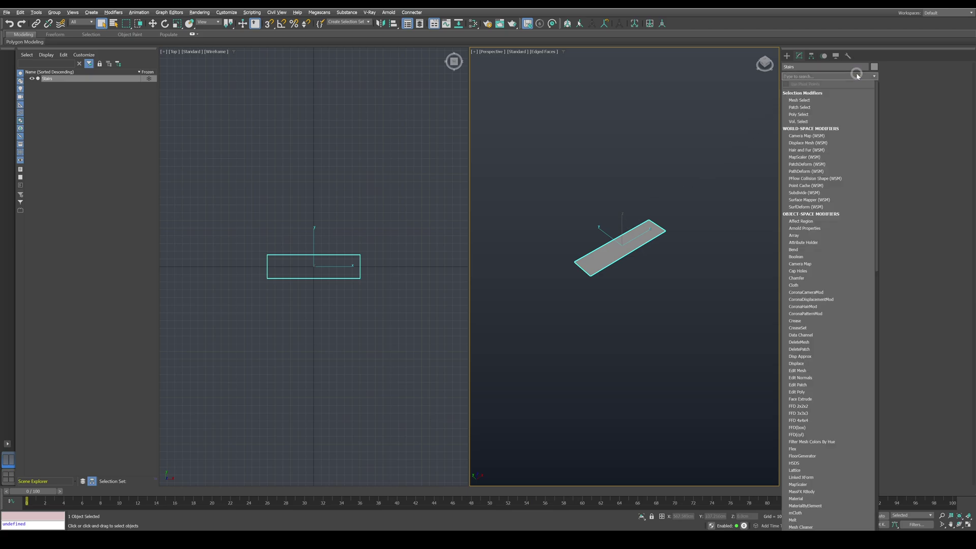
text(at)
click(833, 93)
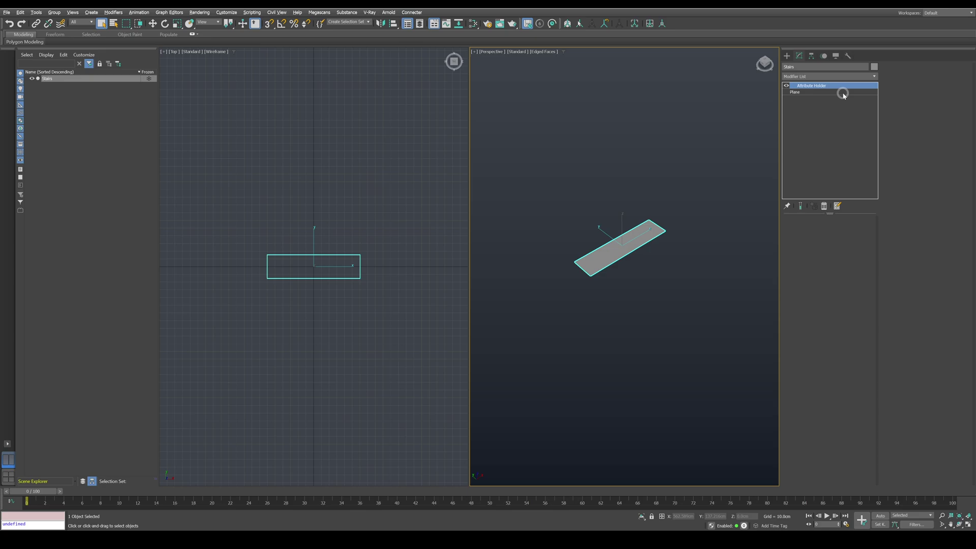
- Open the Dope Sheet and expand the Stairs plane's parameter tracks
right_click(692, 164)
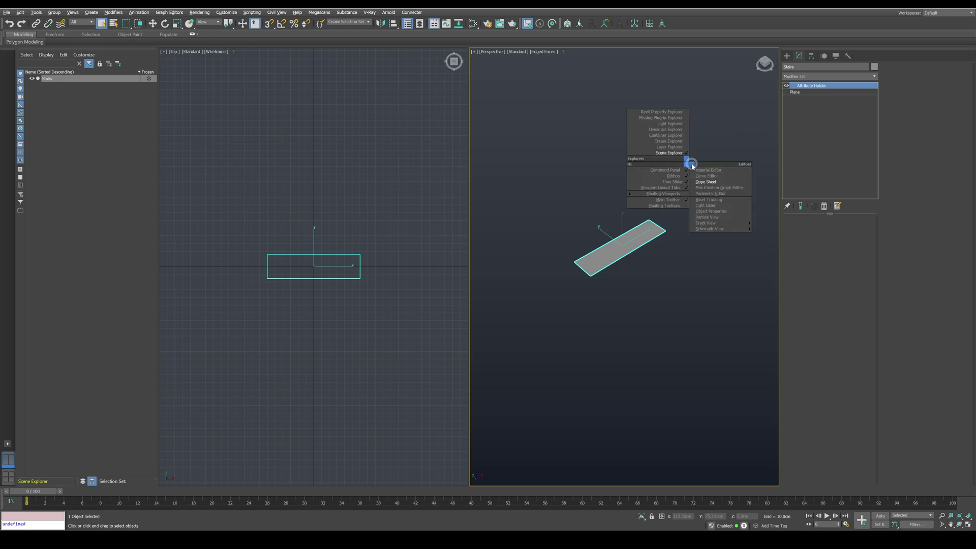
click(736, 183)
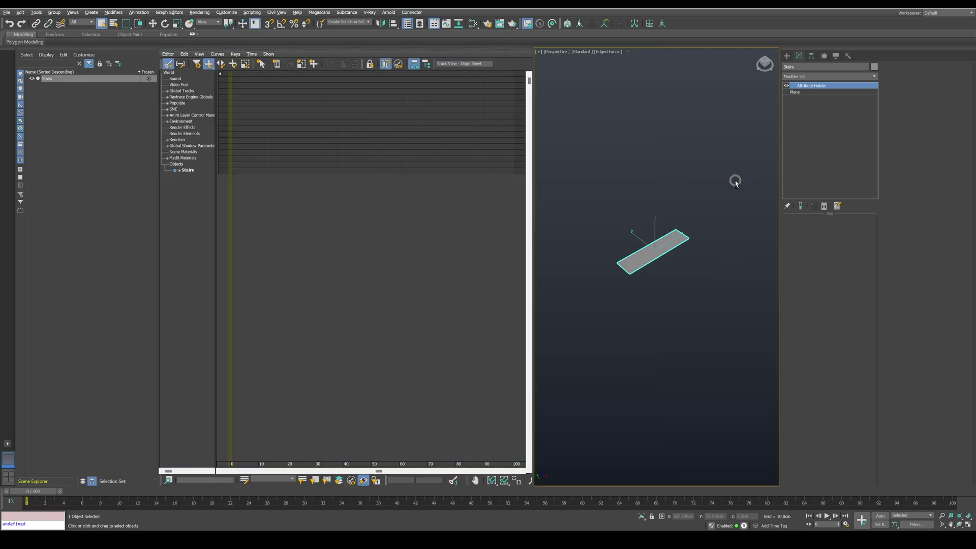
click(325, 481)
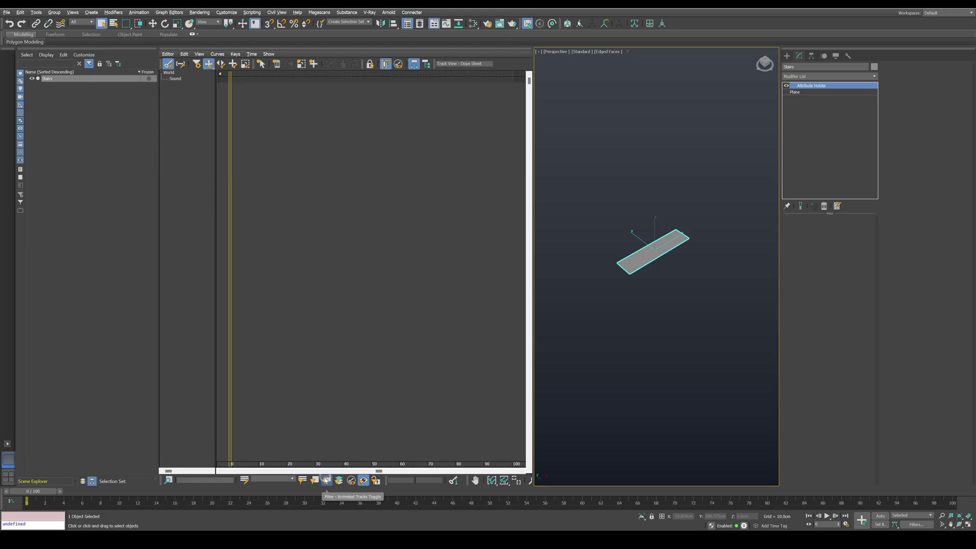
click(326, 481)
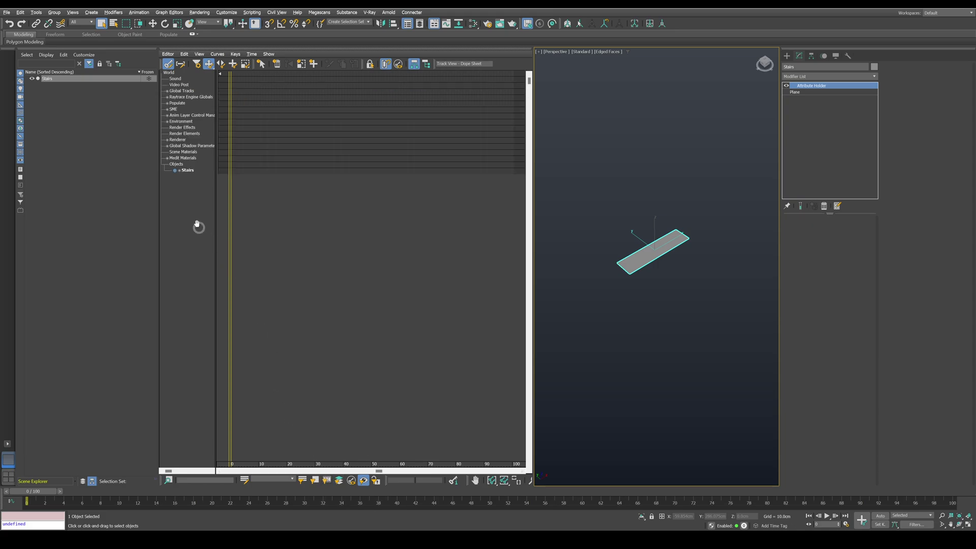
click(180, 172)
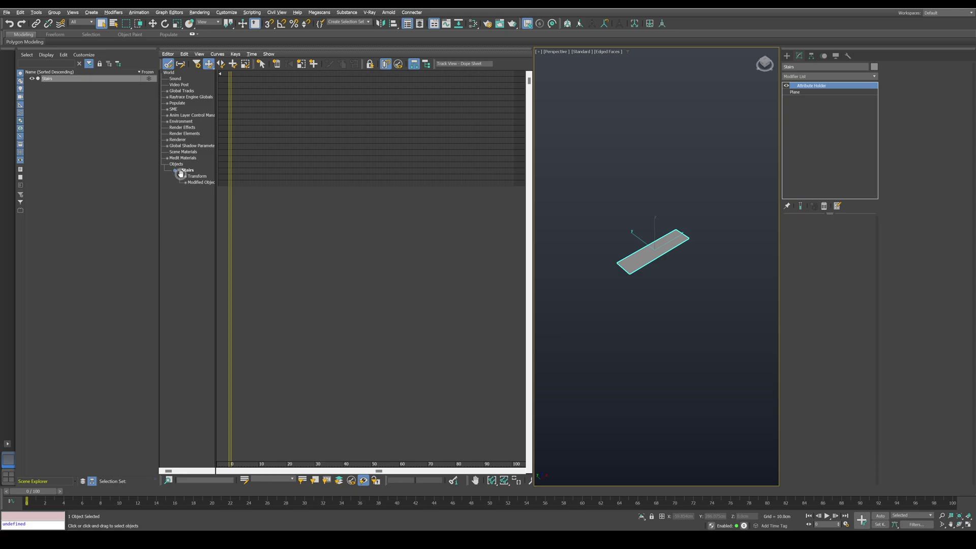
drag(216, 173, 255, 170)
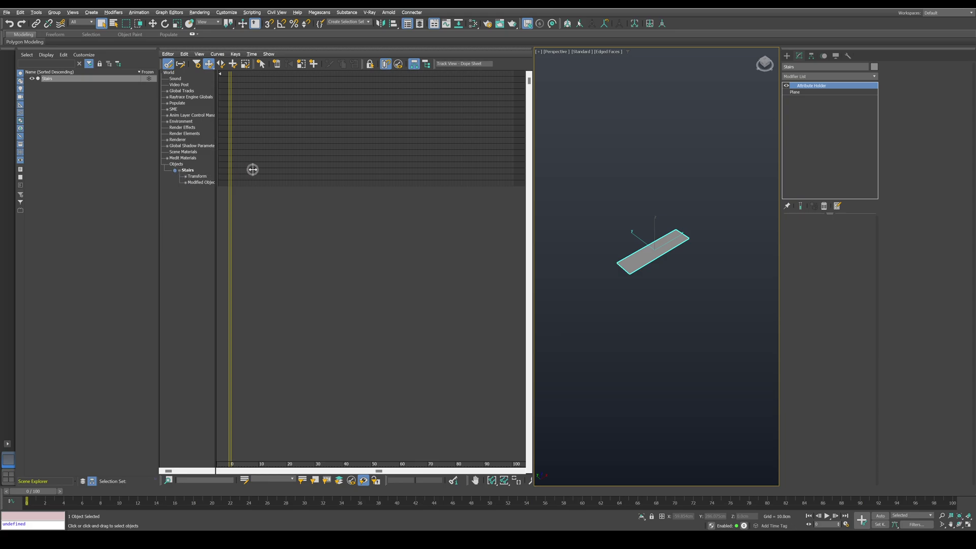
click(186, 182)
click(191, 194)
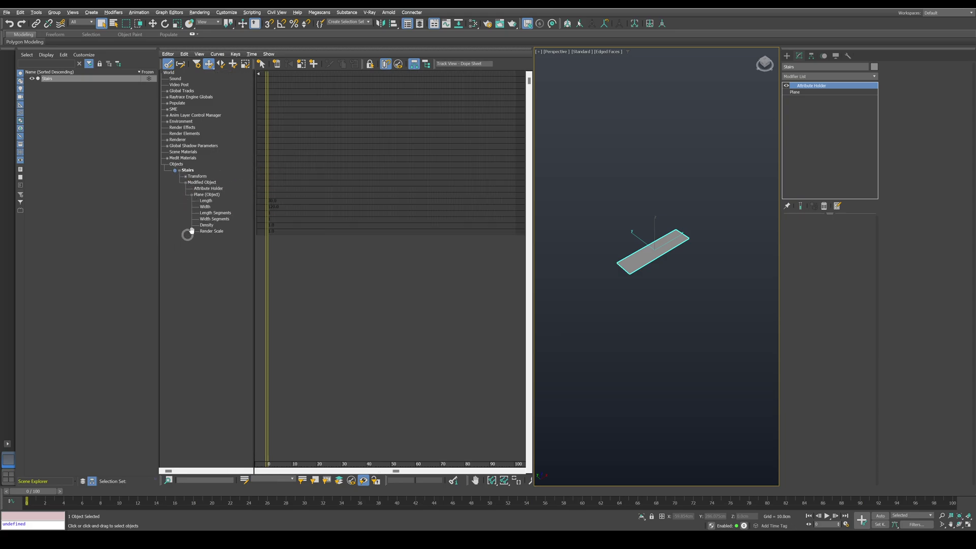
- Publish the plane's Length to the Attribute Holder, keeping it at 30.0
click(209, 201)
right_click(210, 202)
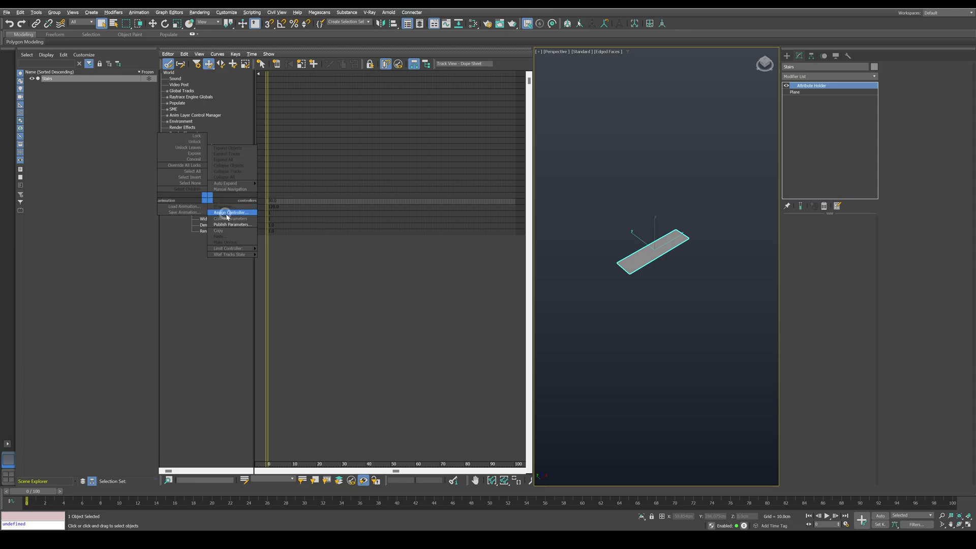
click(231, 224)
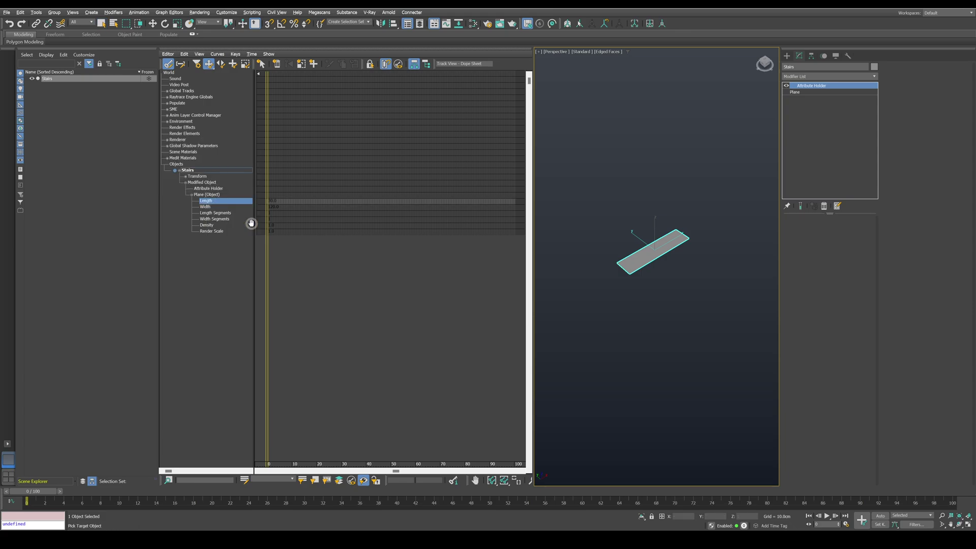
click(644, 253)
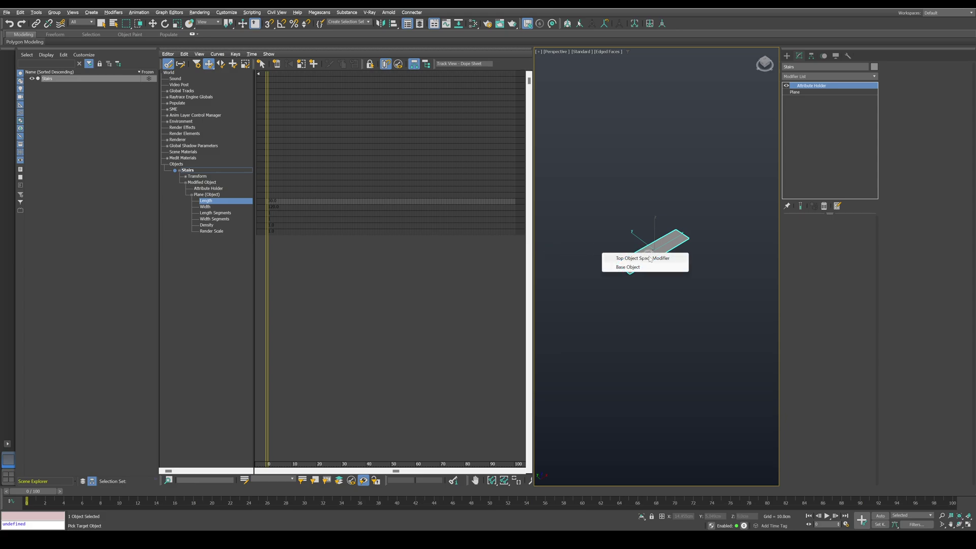
click(646, 258)
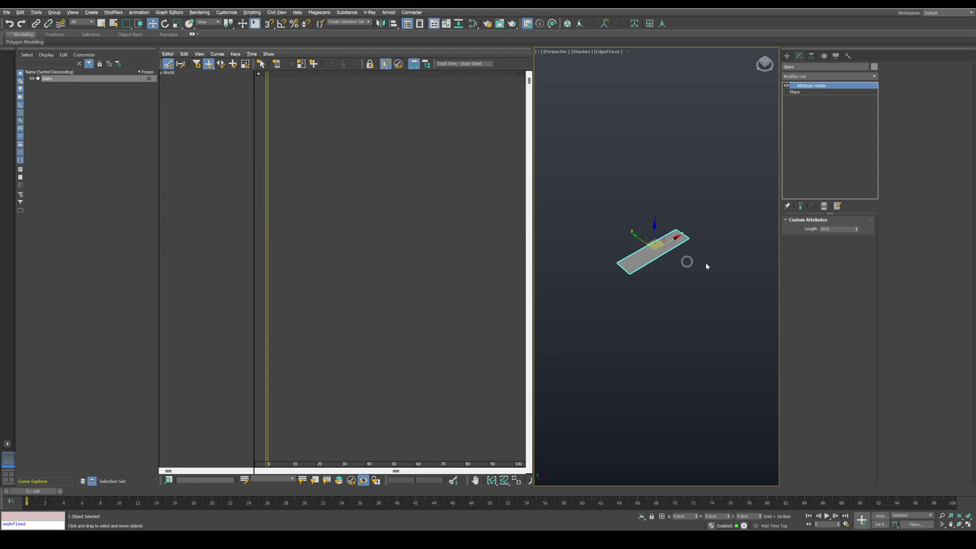
drag(856, 229, 855, 193)
right_click(855, 193)
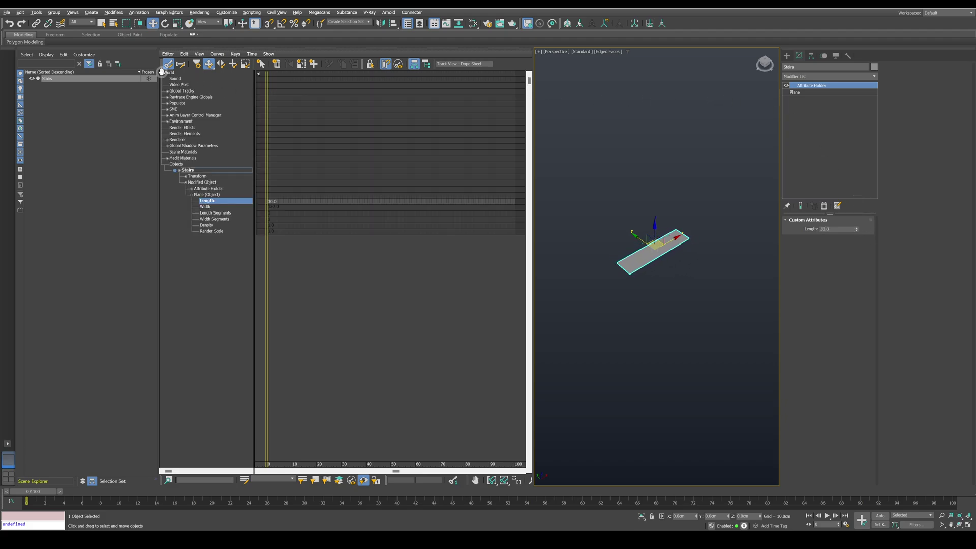
- Publish the plane's Width to the Attribute Holder as well
click(206, 208)
right_click(211, 209)
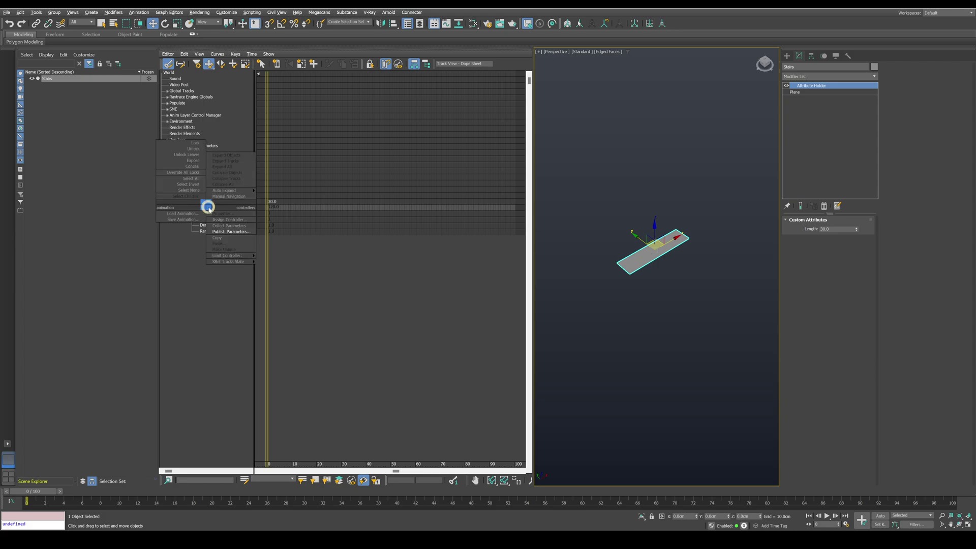
click(221, 231)
click(655, 254)
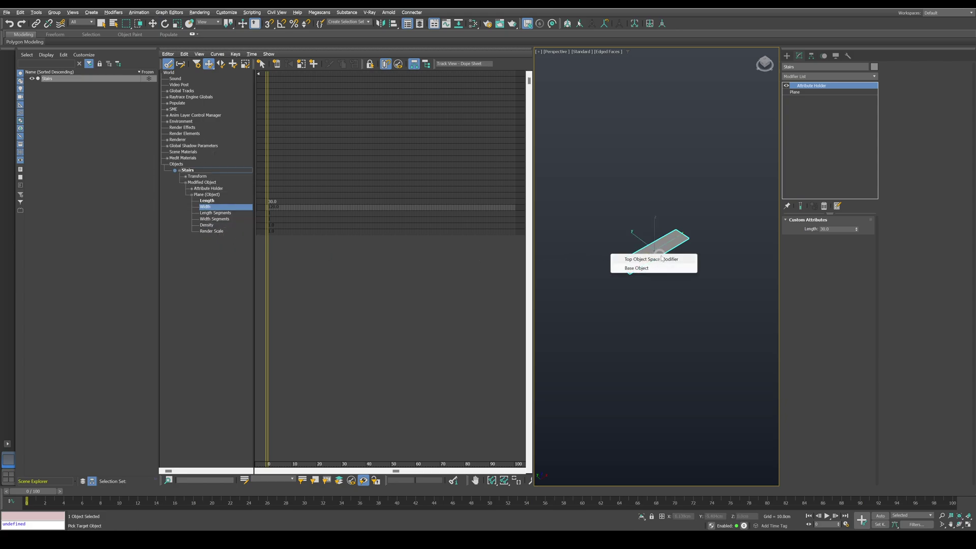
click(664, 260)
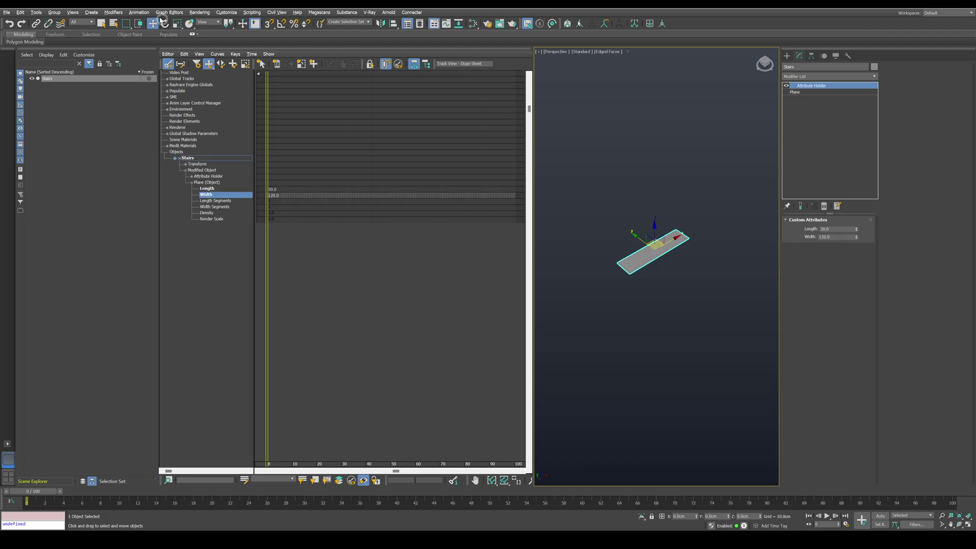
- In the Parameter Editor, rename the Length attribute to Depth, then raise Width to 144.4
click(138, 13)
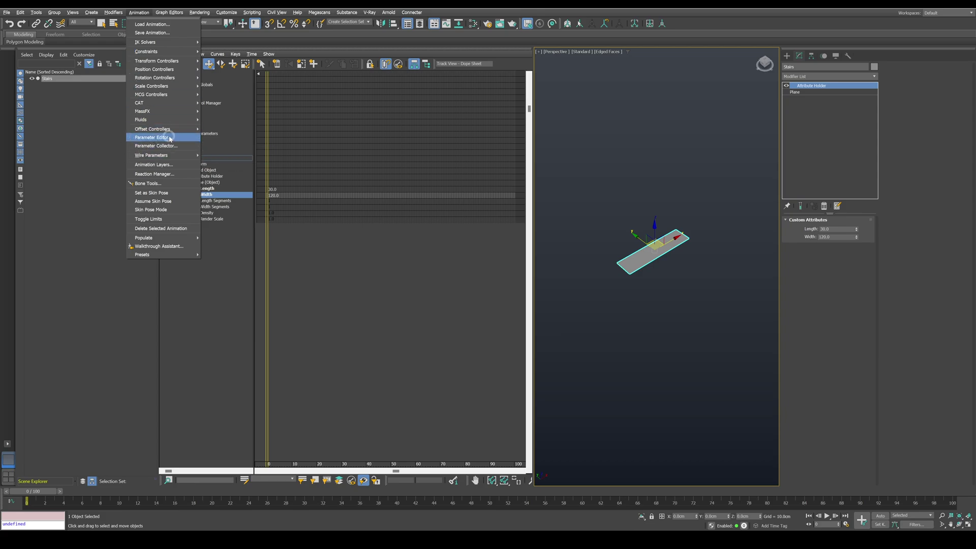
click(152, 138)
drag(65, 118, 87, 93)
click(122, 154)
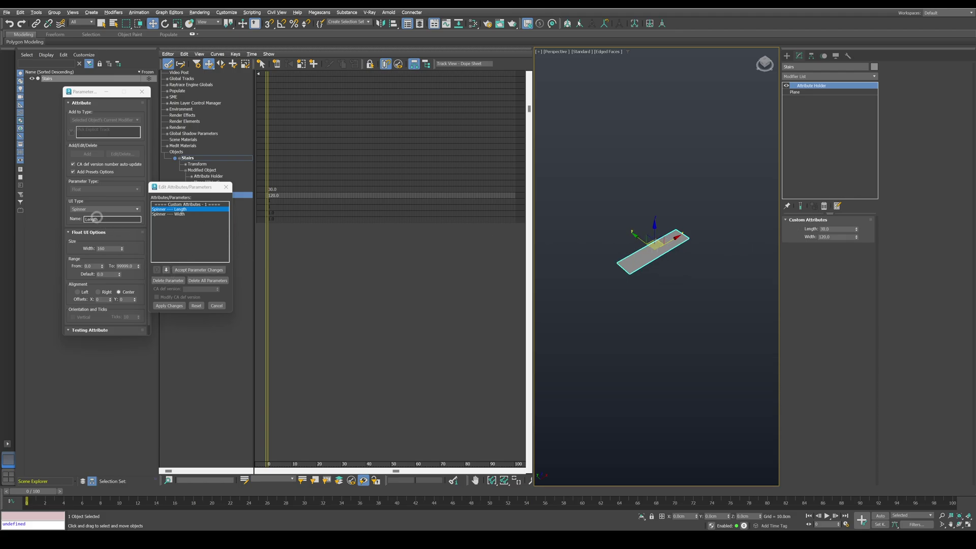
drag(98, 219, 66, 217)
text(Dep)
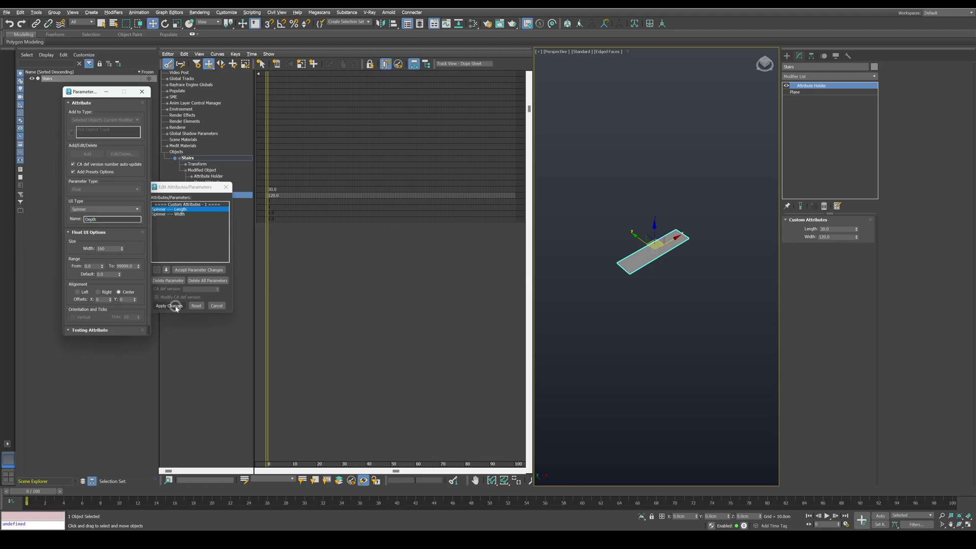
click(175, 306)
click(819, 248)
drag(857, 236, 844, 175)
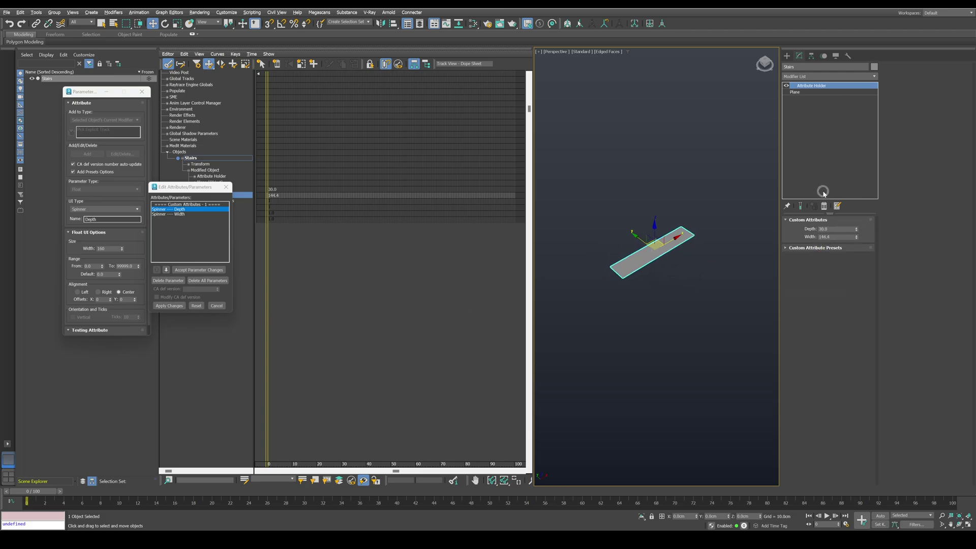
- Add an Array modifier under the Attribute Holder with Count X 2, centred, spacing left at zero
click(809, 97)
click(807, 76)
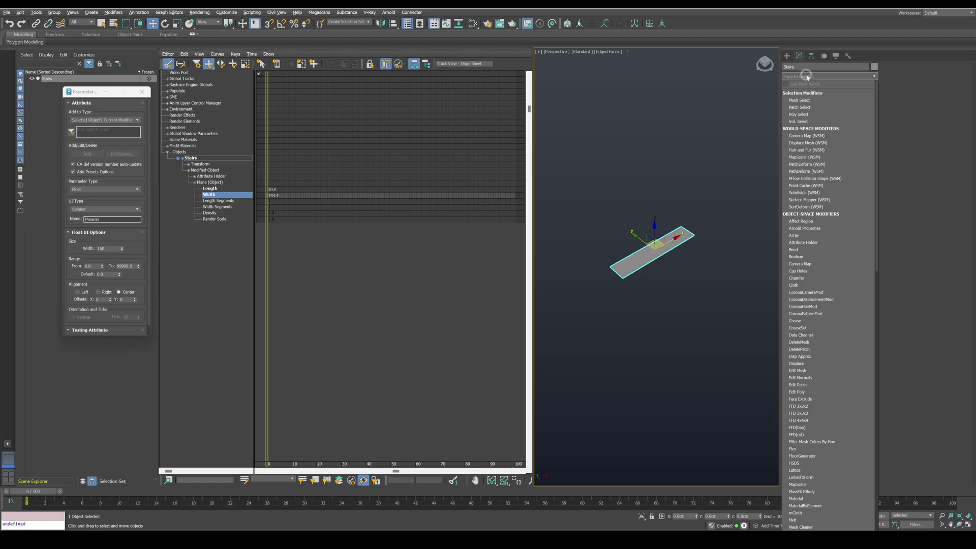
text(ar)
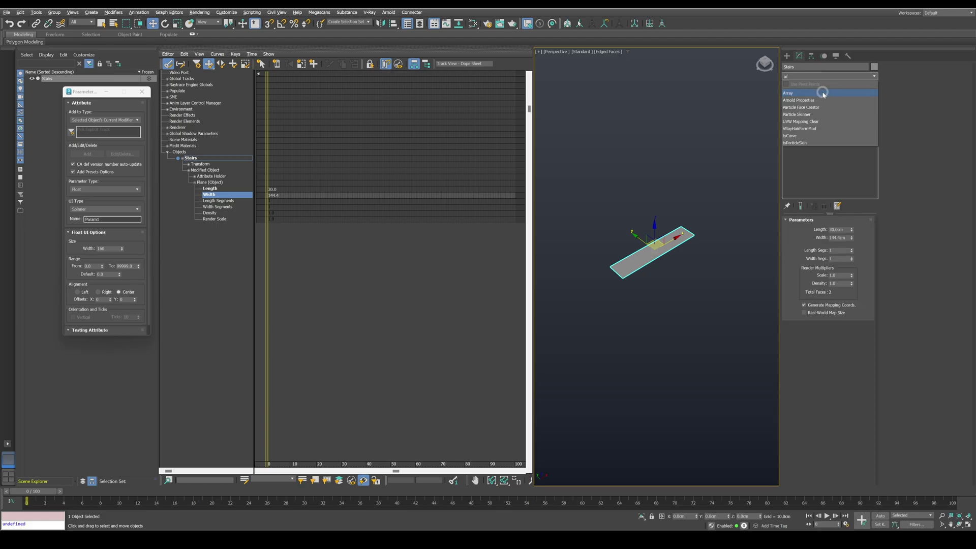
click(823, 93)
click(798, 270)
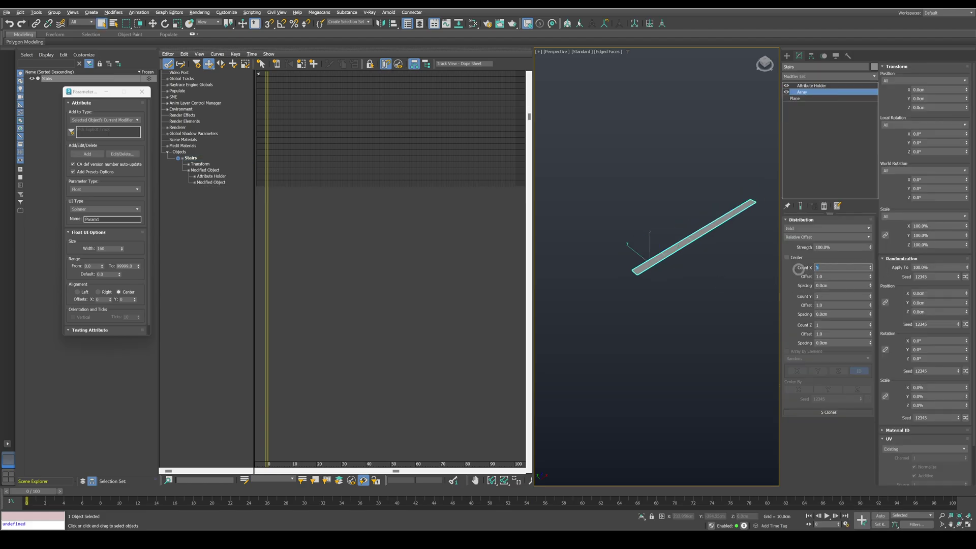
text(2)
key(Return)
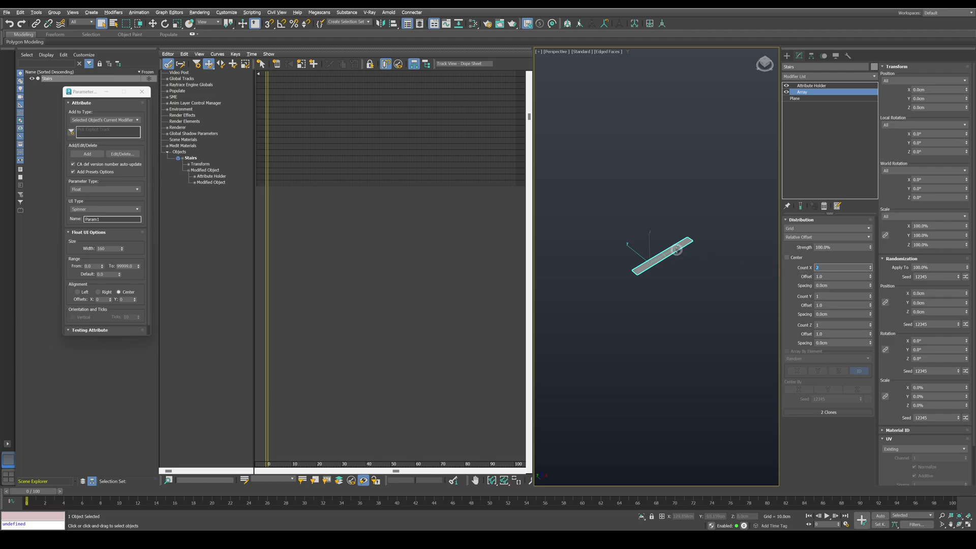
click(797, 258)
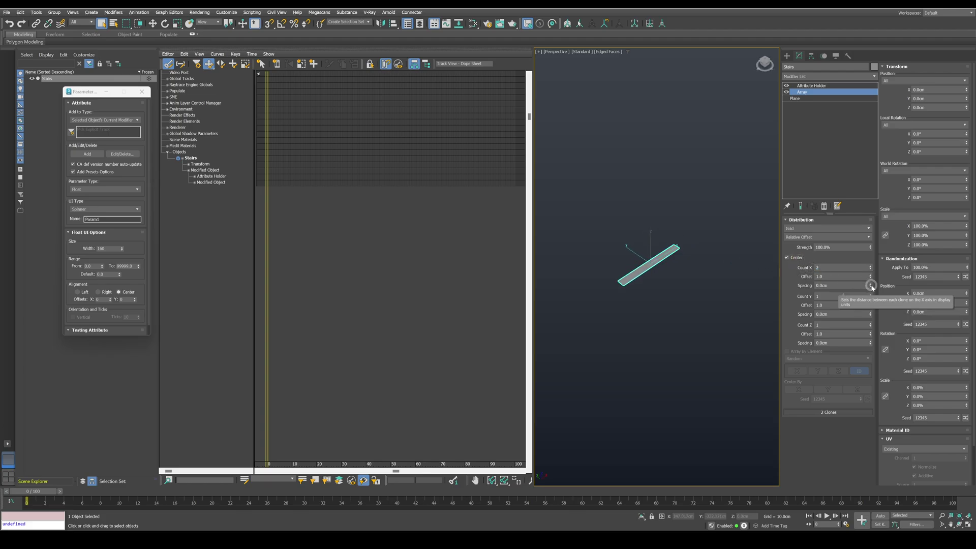
drag(873, 286, 819, 185)
right_click(819, 185)
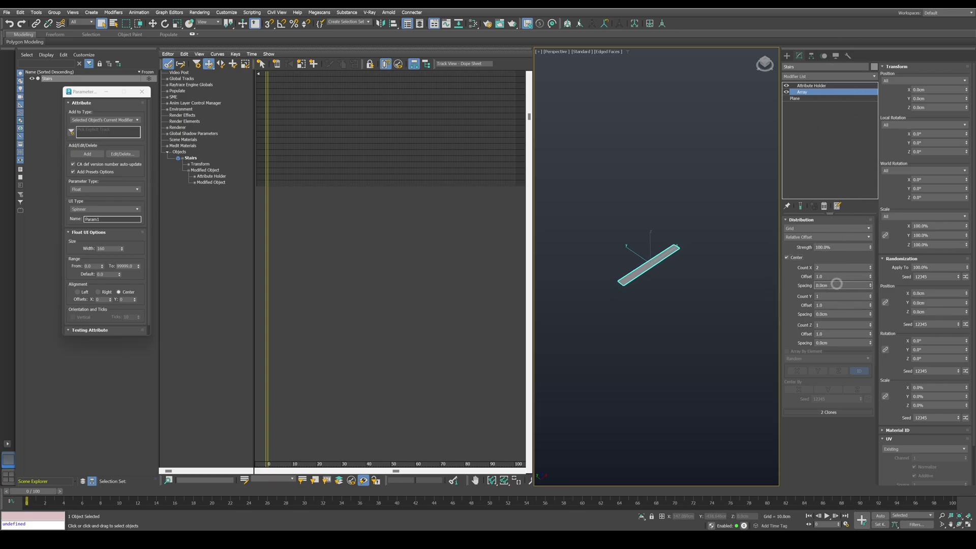
- Wire the Array's spacingX to a new Attribute Holder parameter and increase it to separate the planks
click(195, 182)
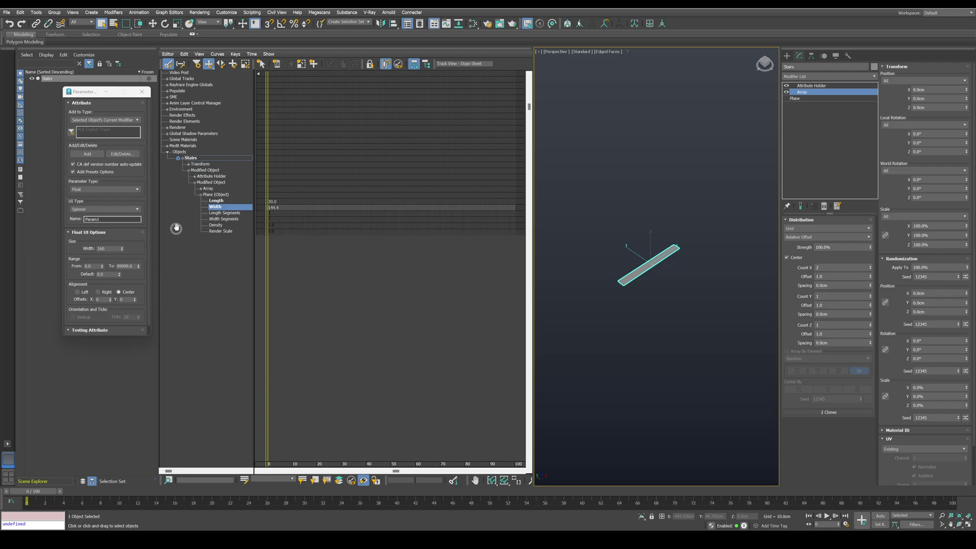
click(199, 188)
click(200, 189)
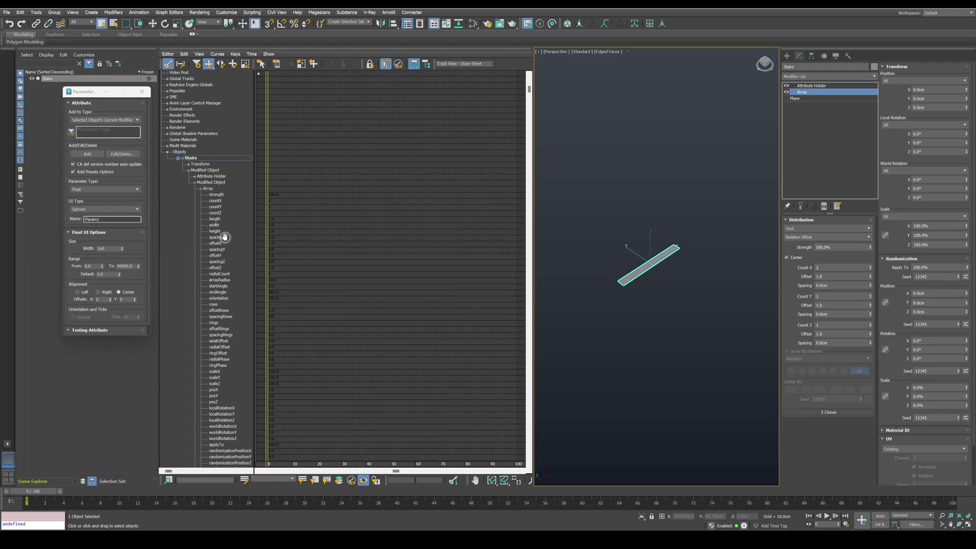
click(216, 238)
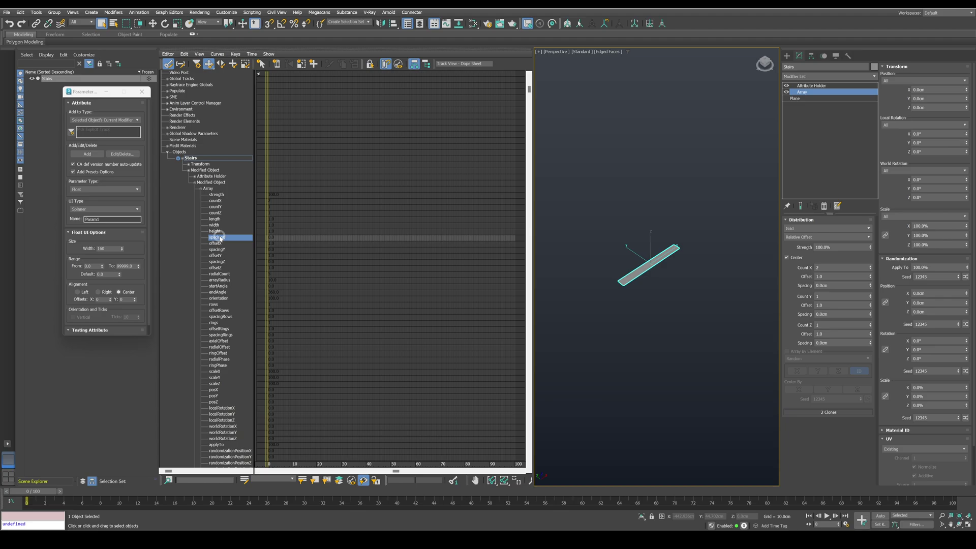
right_click(219, 237)
click(238, 261)
click(638, 270)
click(638, 275)
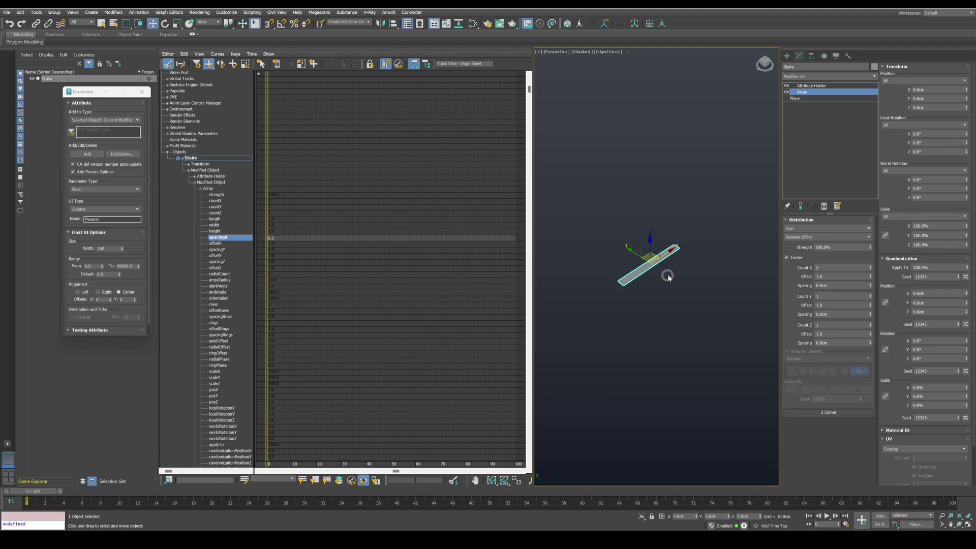
click(828, 86)
drag(856, 245, 670, 191)
- Rename the spacingX attribute to Gap
click(122, 153)
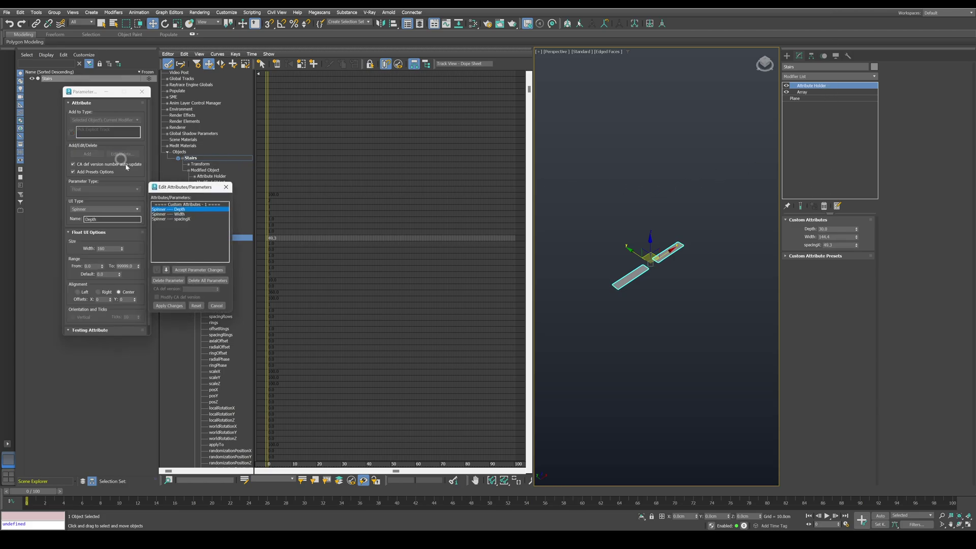
click(183, 218)
drag(109, 221, 72, 219)
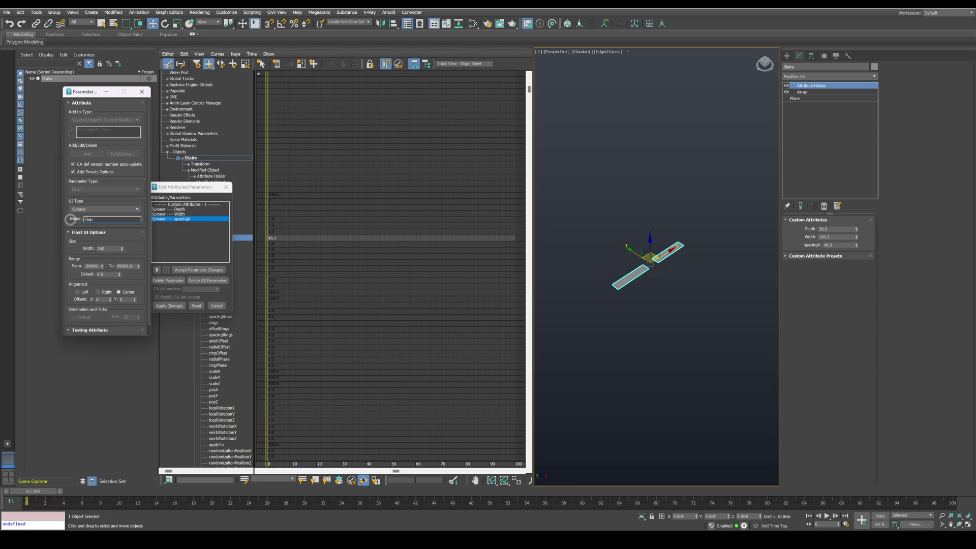
click(174, 306)
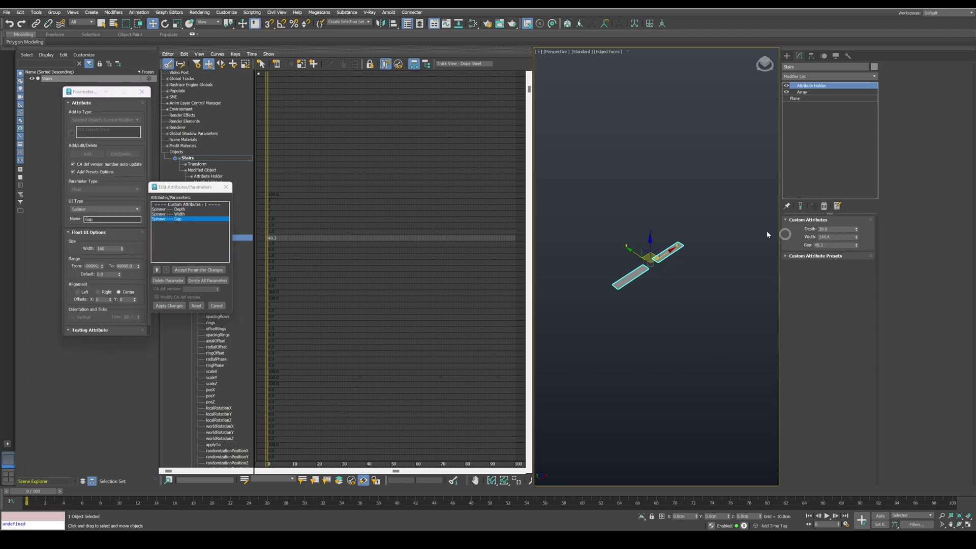
- Add a second Array modifier with Count X 1 and Count Y 10
key(q)
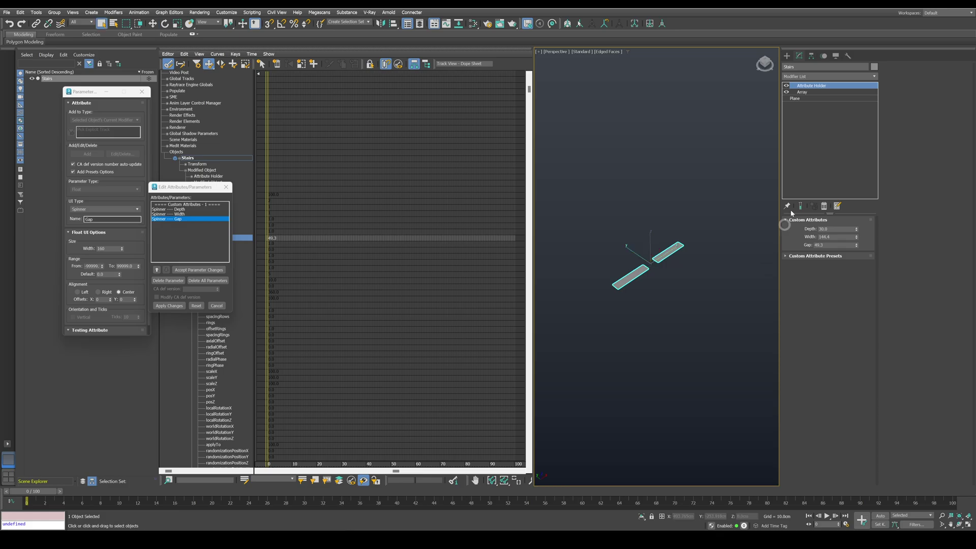
click(808, 92)
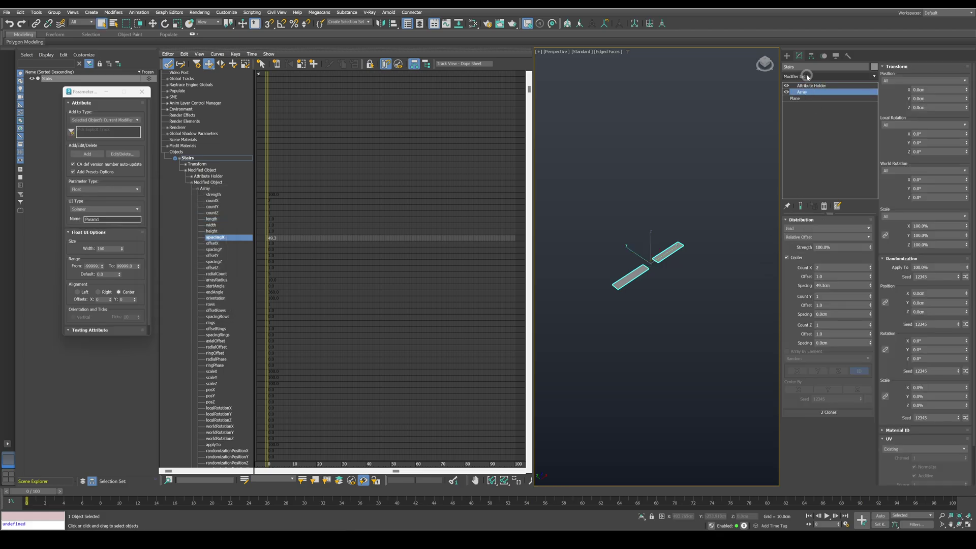
click(803, 77)
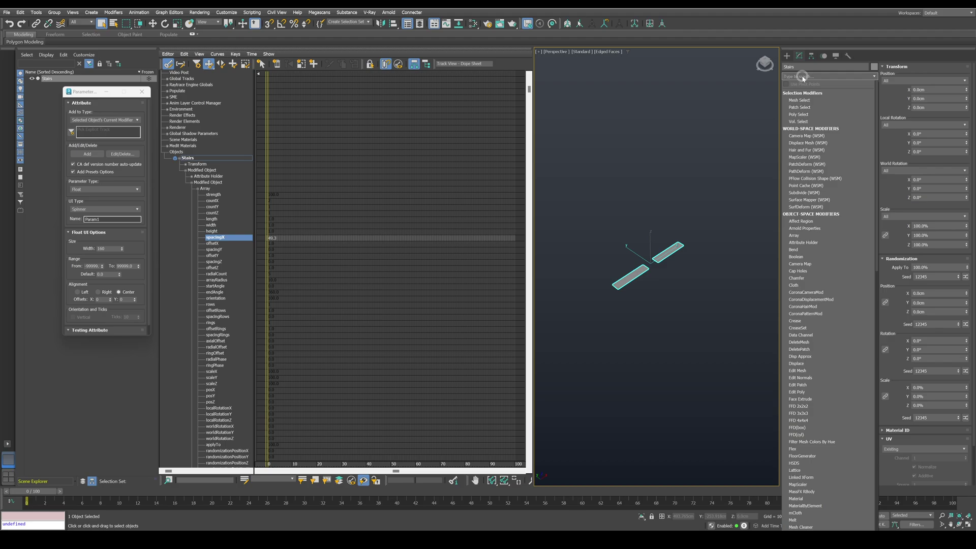
text(ar)
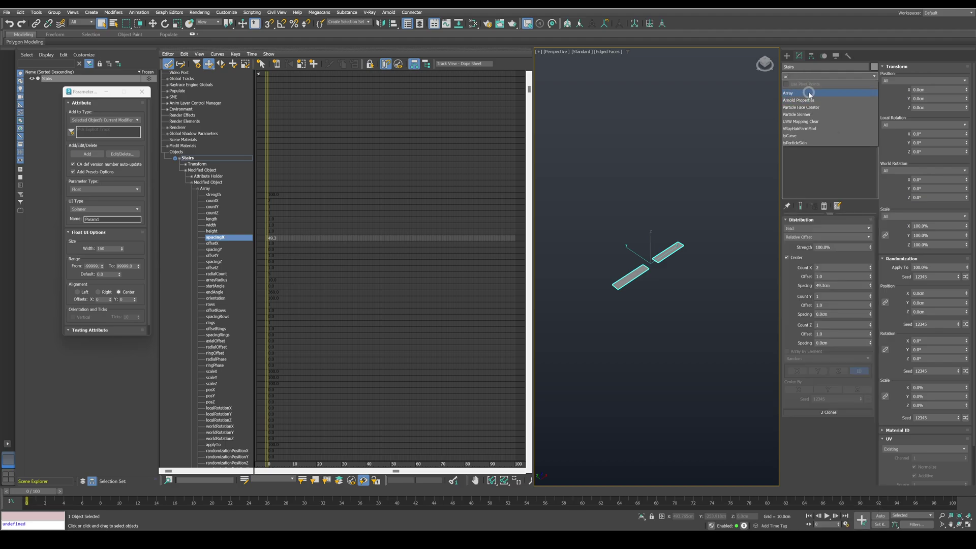
click(827, 97)
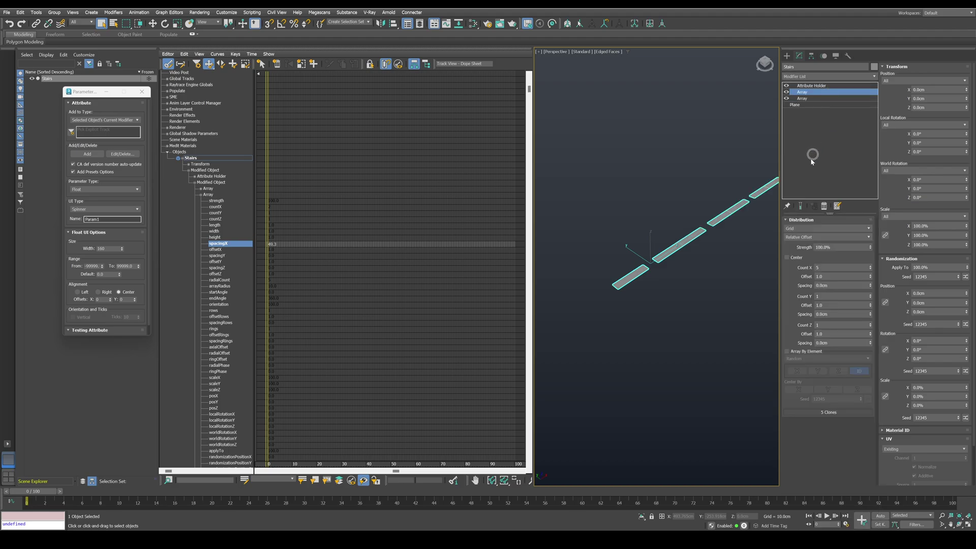
right_click(870, 269)
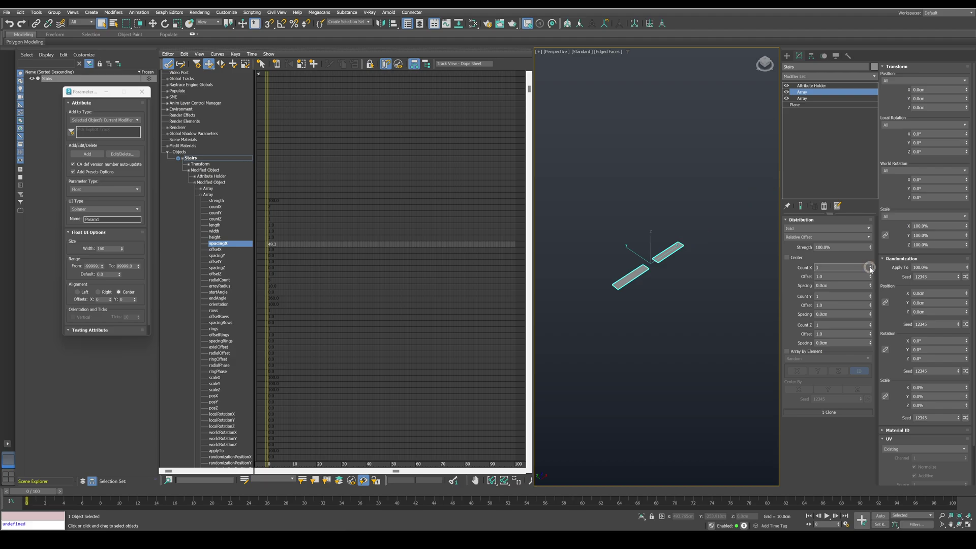
drag(870, 296, 809, 294)
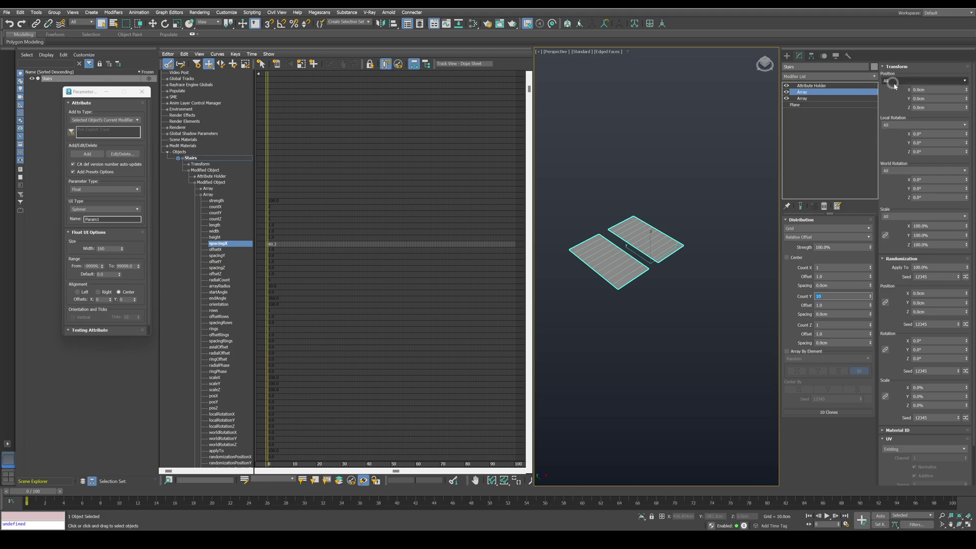
- Set the second Array's position offset to Incremental with Z 15 cm
click(923, 80)
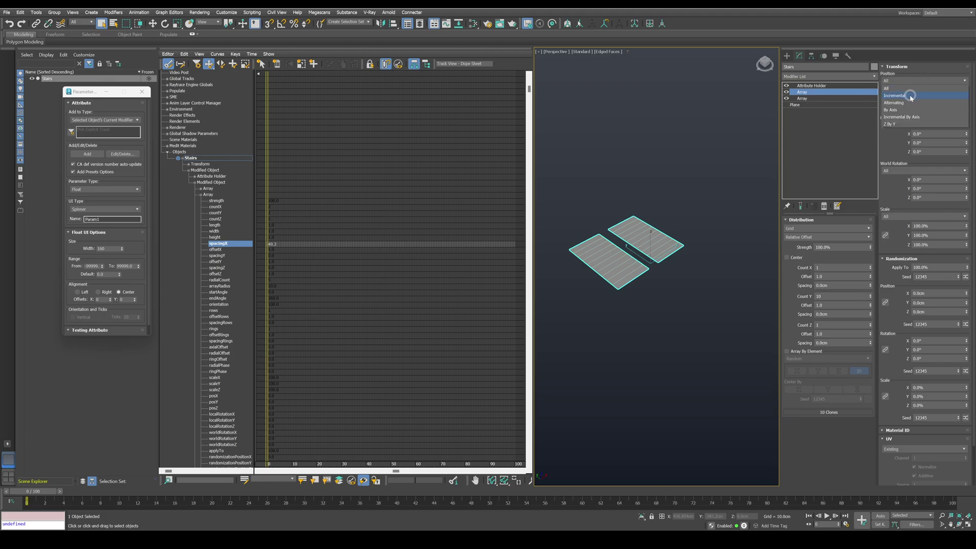
click(909, 95)
click(919, 107)
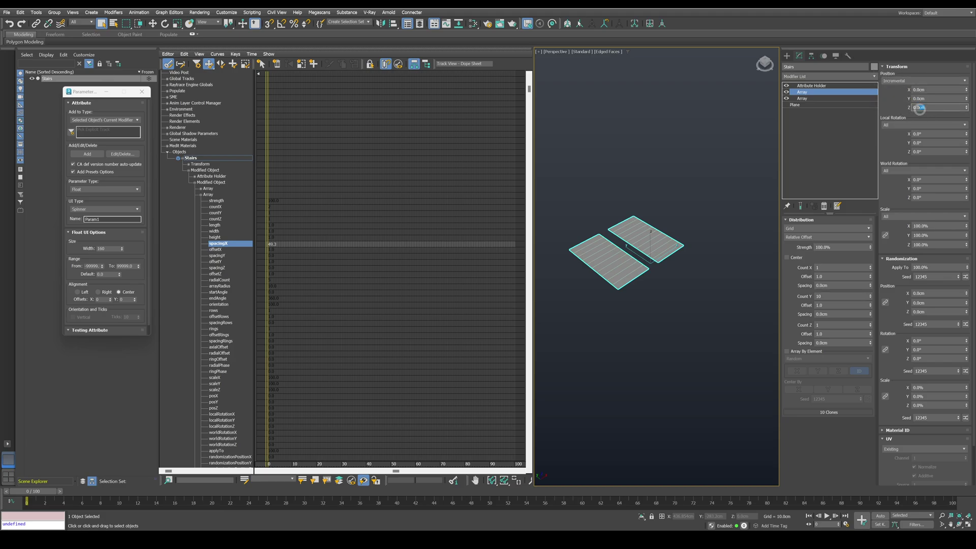
text(15)
key(Return)
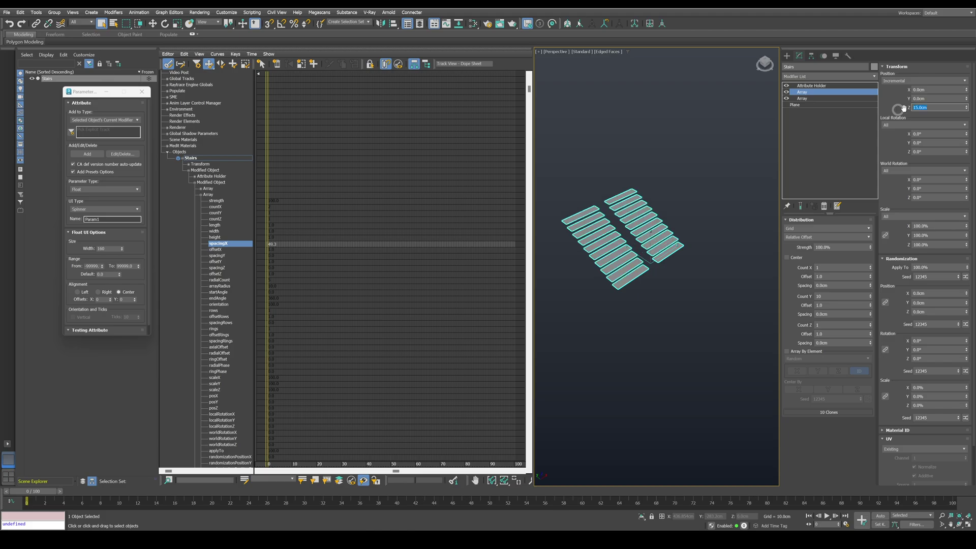
drag(966, 109, 959, 79)
right_click(960, 79)
middle_drag(680, 199, 698, 211)
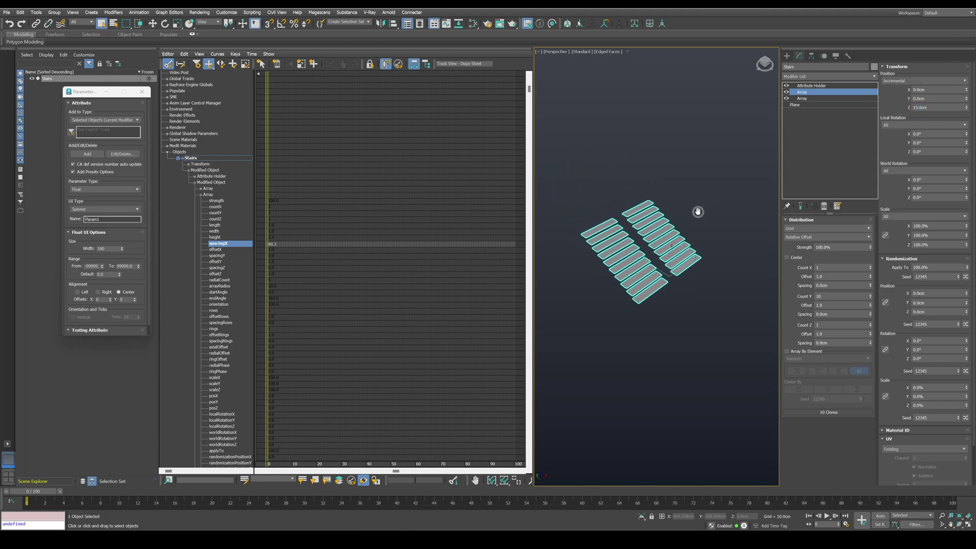
- Wire the top Array's countY track to the Attribute Holder
click(200, 195)
click(200, 188)
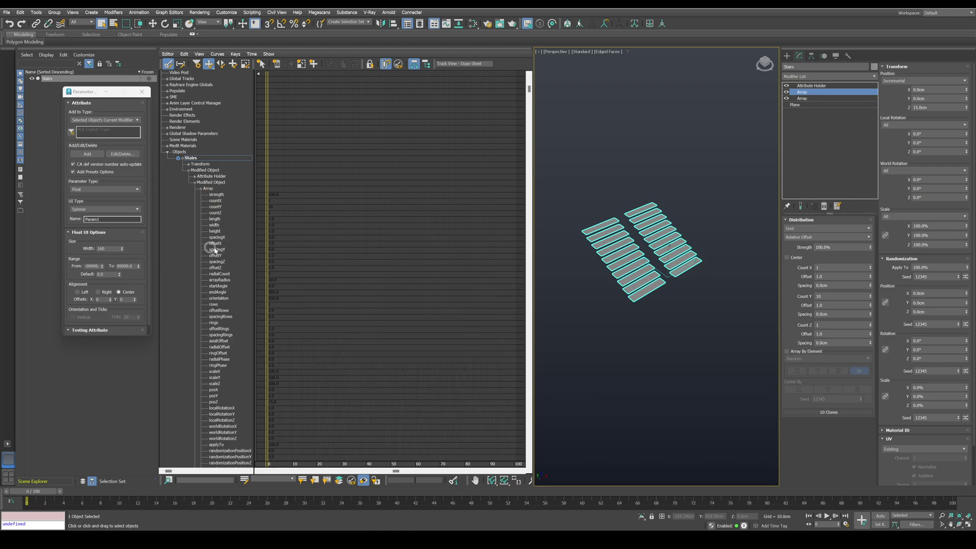
click(215, 207)
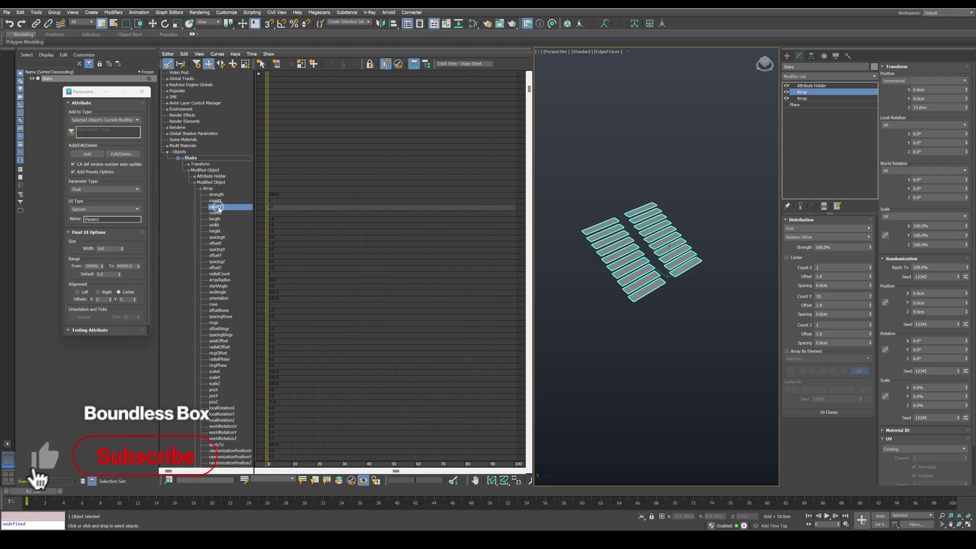
right_click(215, 208)
click(232, 230)
click(585, 255)
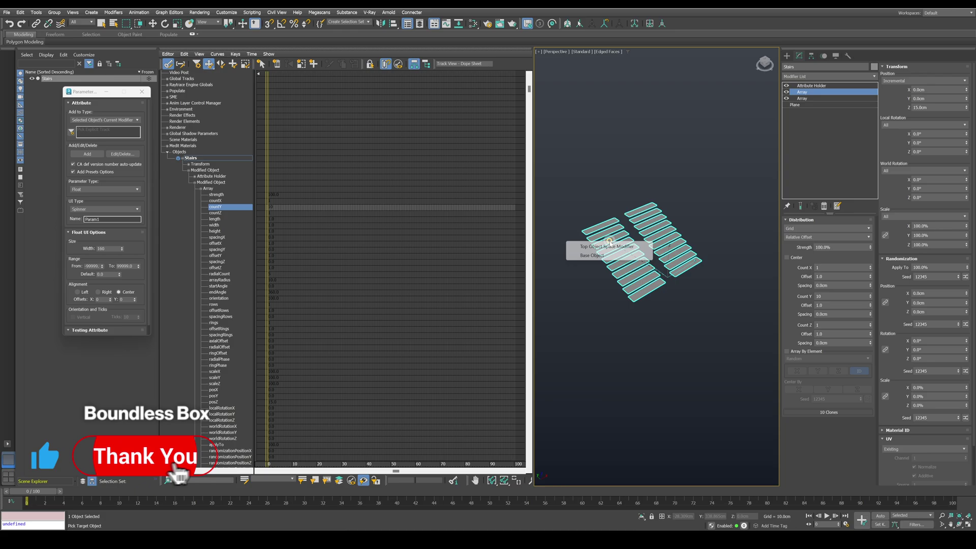
click(641, 248)
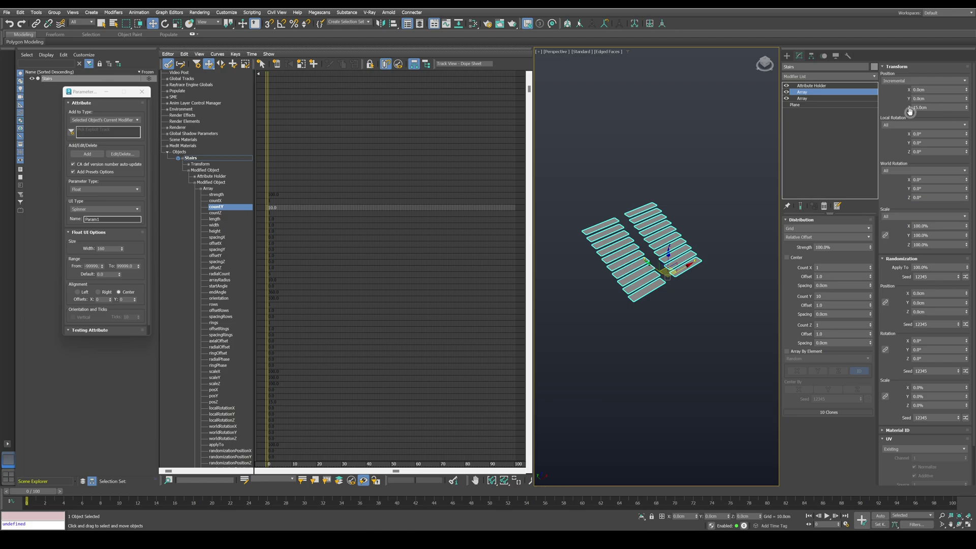
- Wire the top Array's posZ track to the Attribute Holder
click(219, 360)
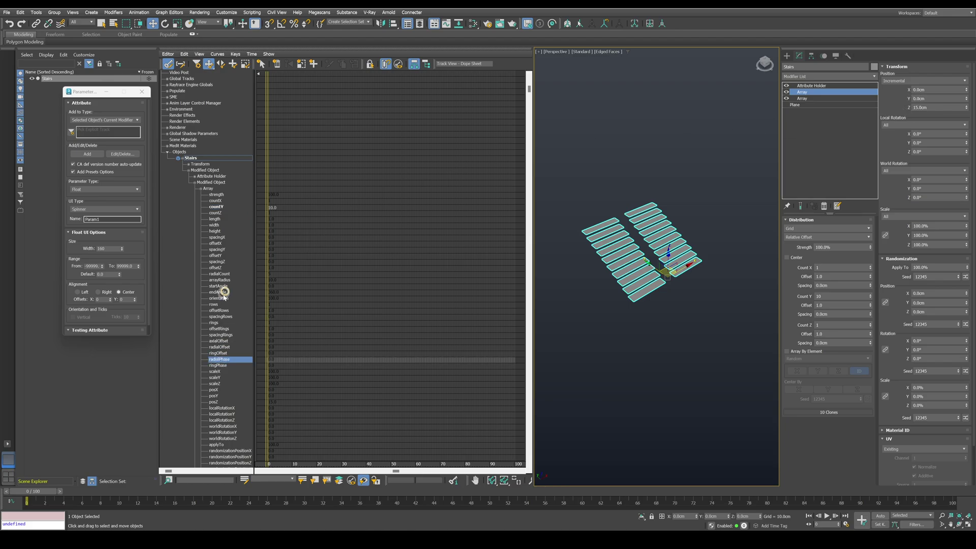
click(215, 402)
right_click(215, 403)
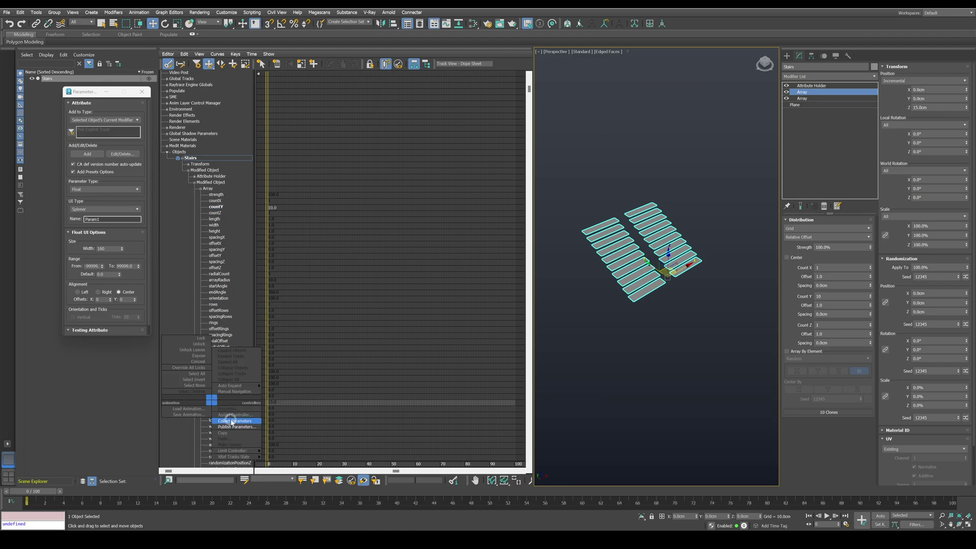
click(230, 422)
click(599, 227)
click(600, 231)
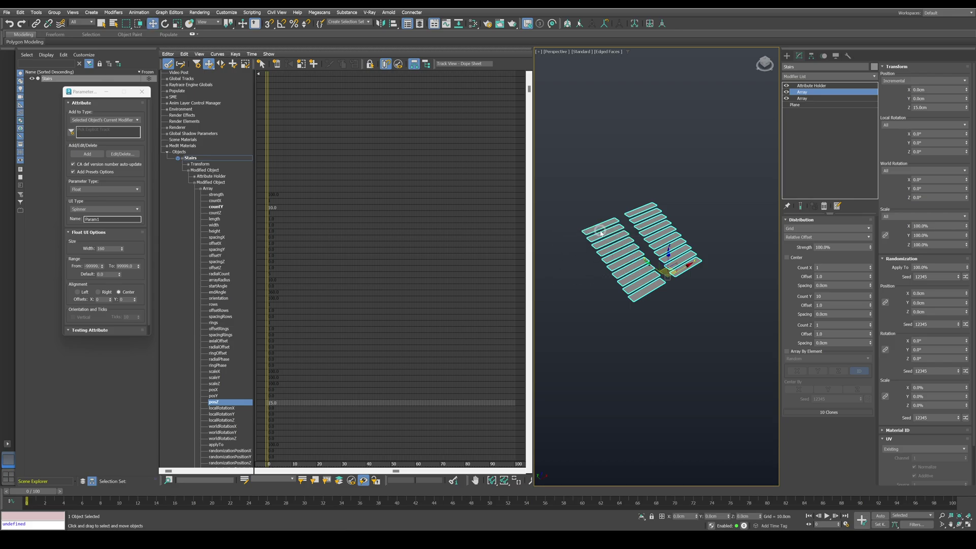
- Rename the countY attribute to Steps Ct
click(814, 86)
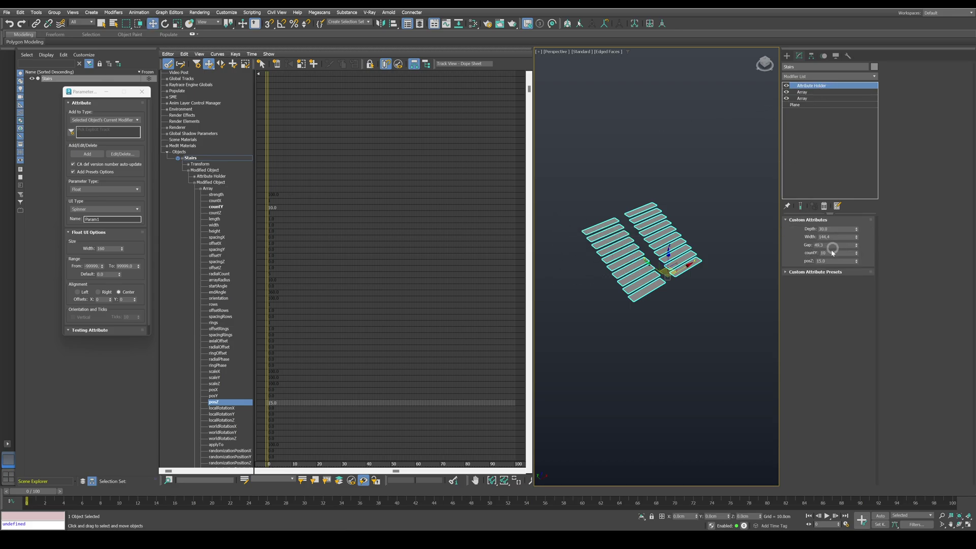
click(123, 154)
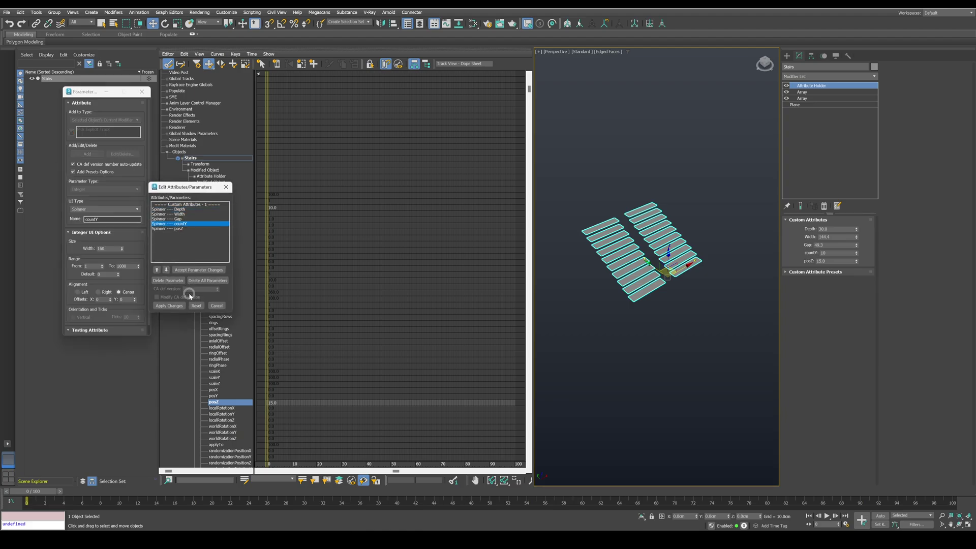
double_click(108, 219)
text(Steps Ct)
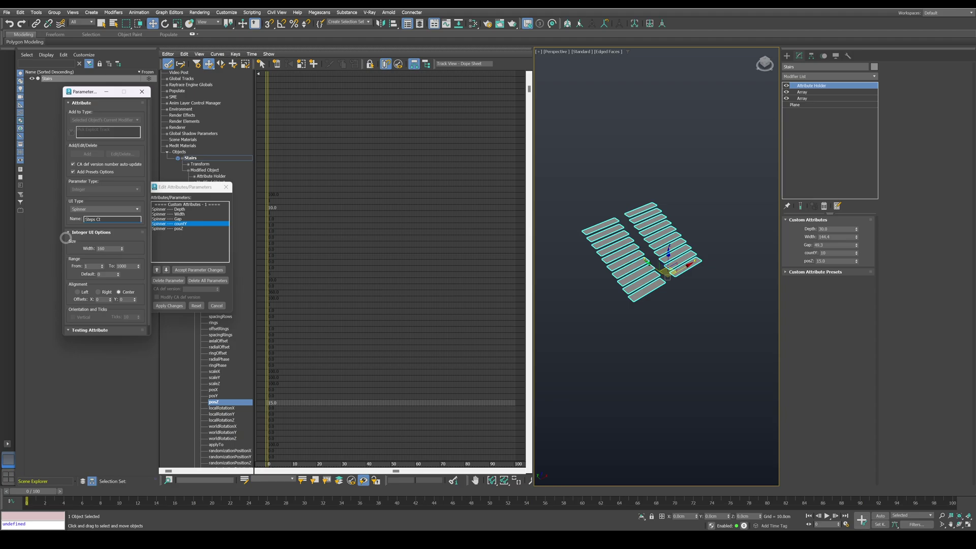
click(170, 305)
- Rename the posZ attribute to Step Height and commit a step count of 10
click(175, 228)
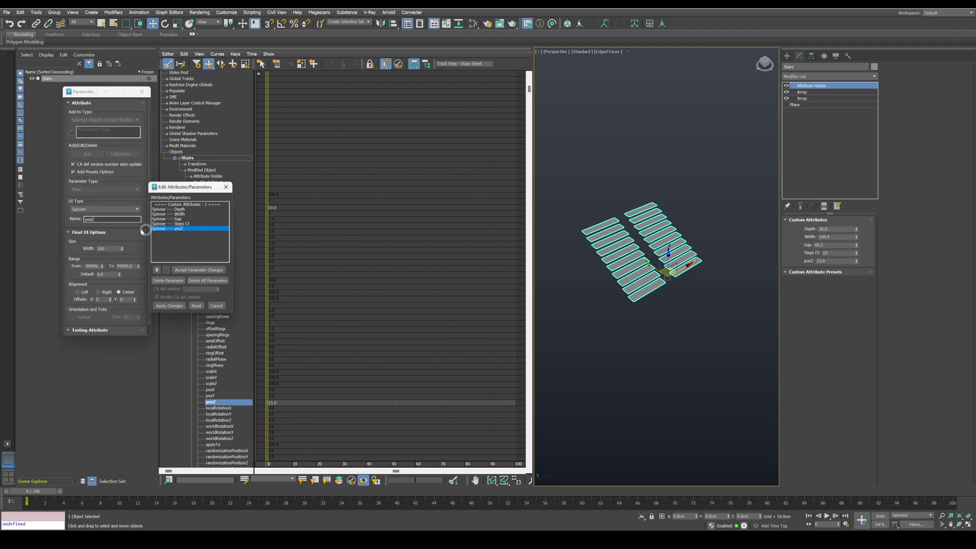
click(76, 217)
drag(95, 219, 76, 219)
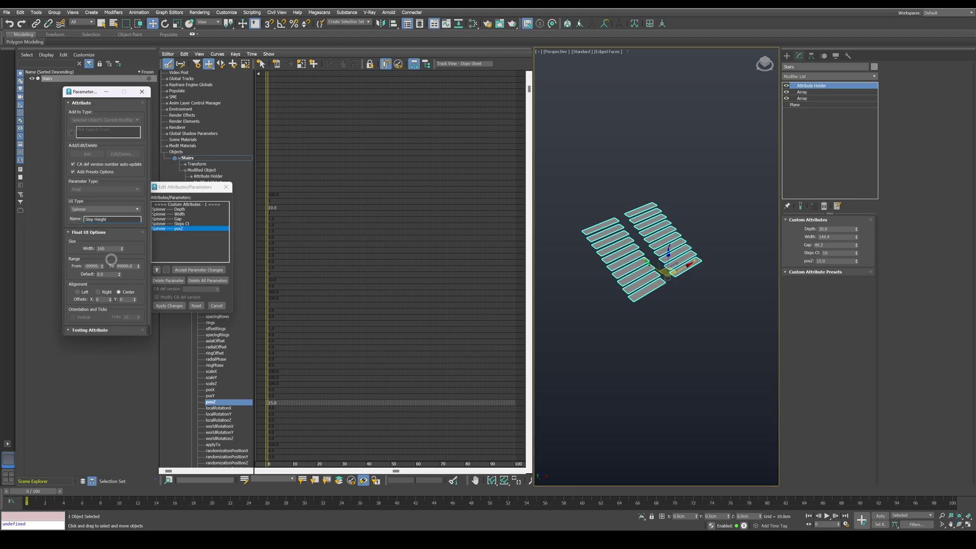
click(170, 306)
drag(857, 262, 807, 249)
key(Tab)
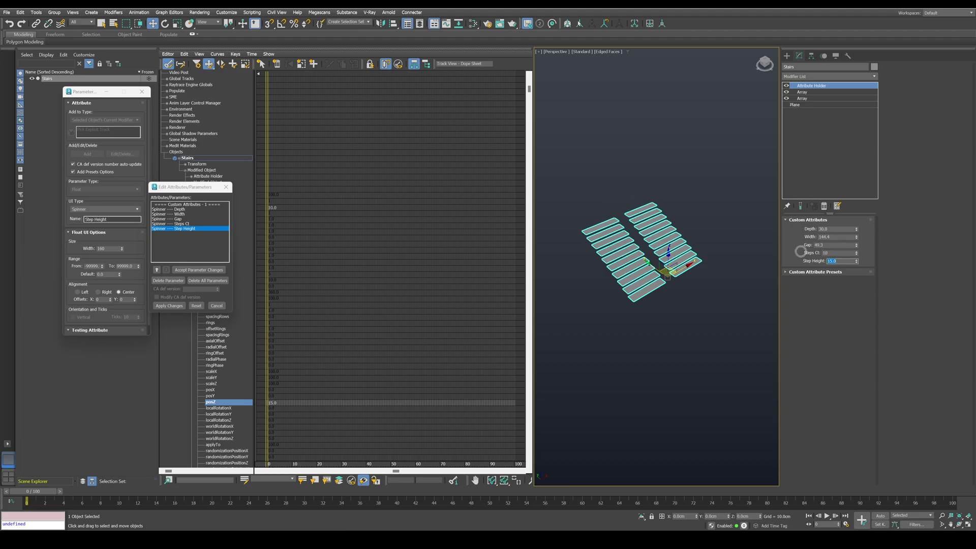
- Switch the plank Array's position mode to Alternating and raise Z to 103.7 cm
click(810, 99)
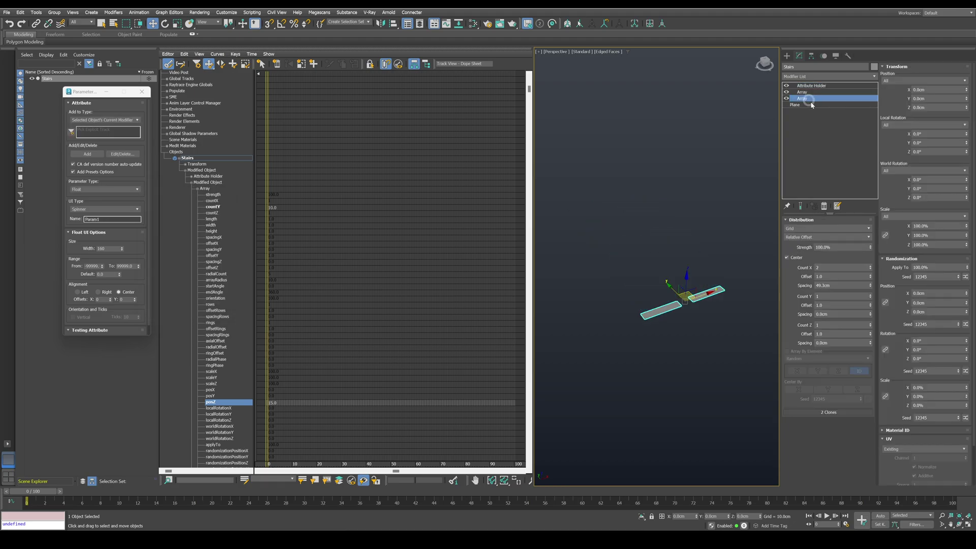
key(q)
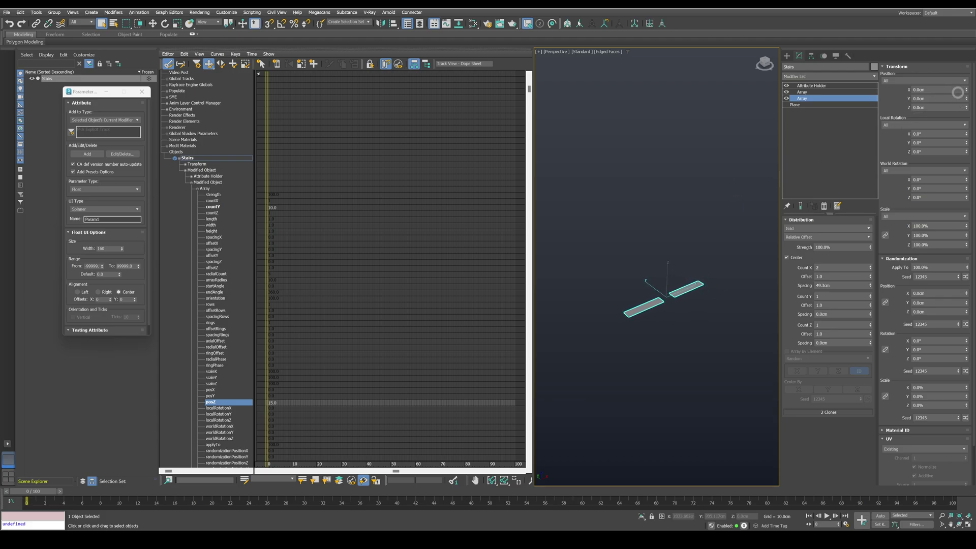
click(956, 81)
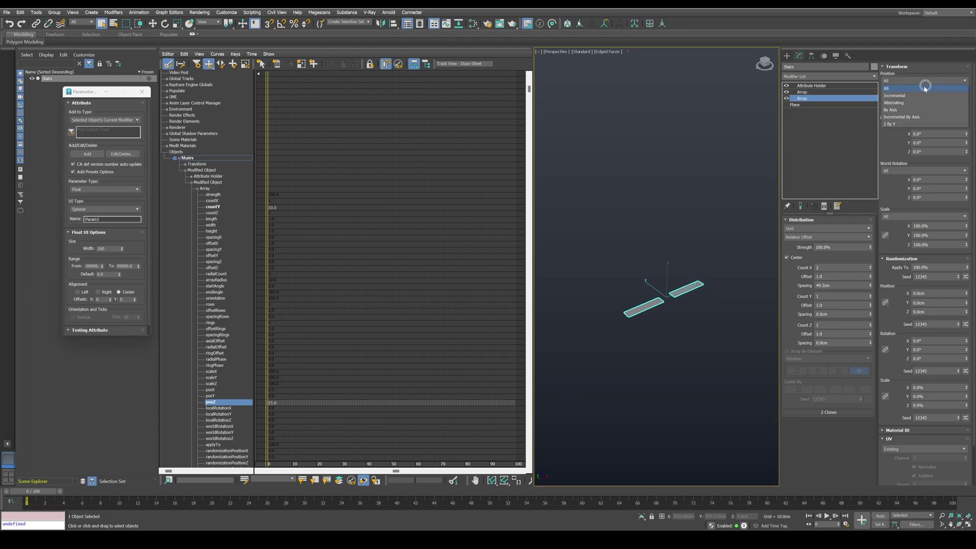
click(898, 104)
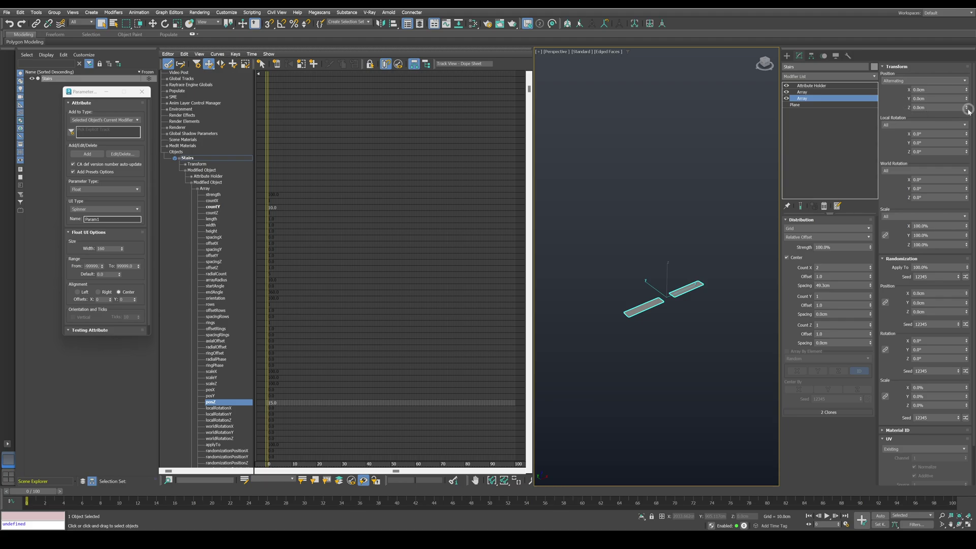
drag(966, 108, 799, 208)
drag(812, 248, 716, 257)
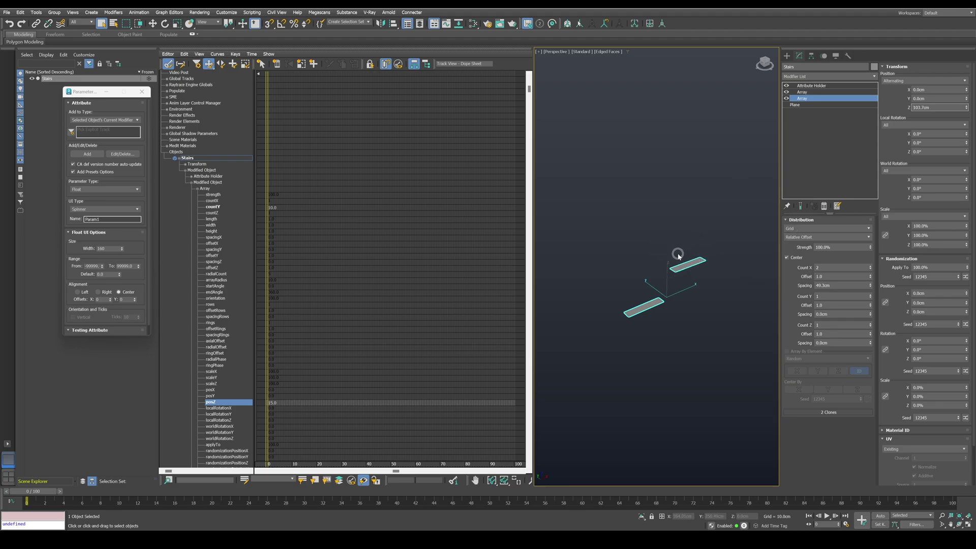
- Assign a Float Expression controller to the Array's alternating Position Z
right_click(931, 108)
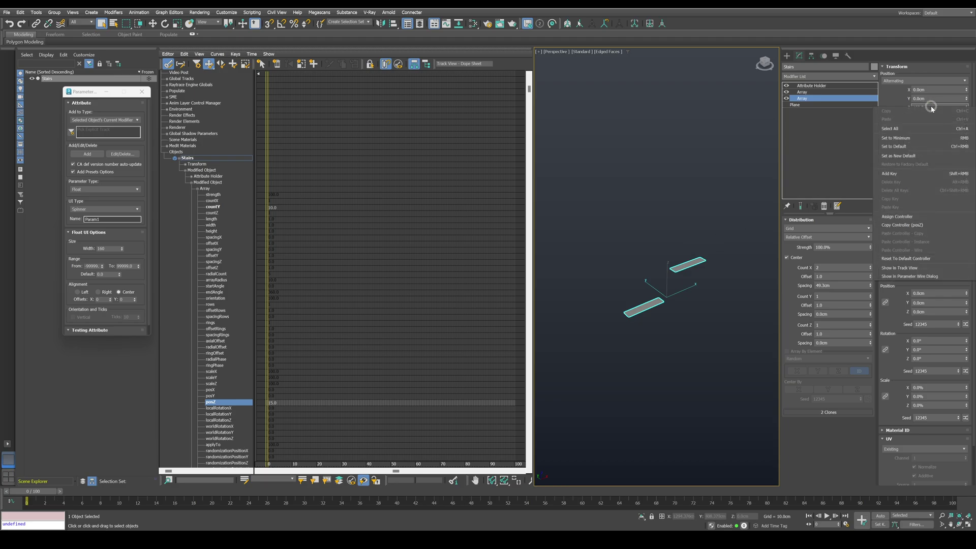
click(930, 216)
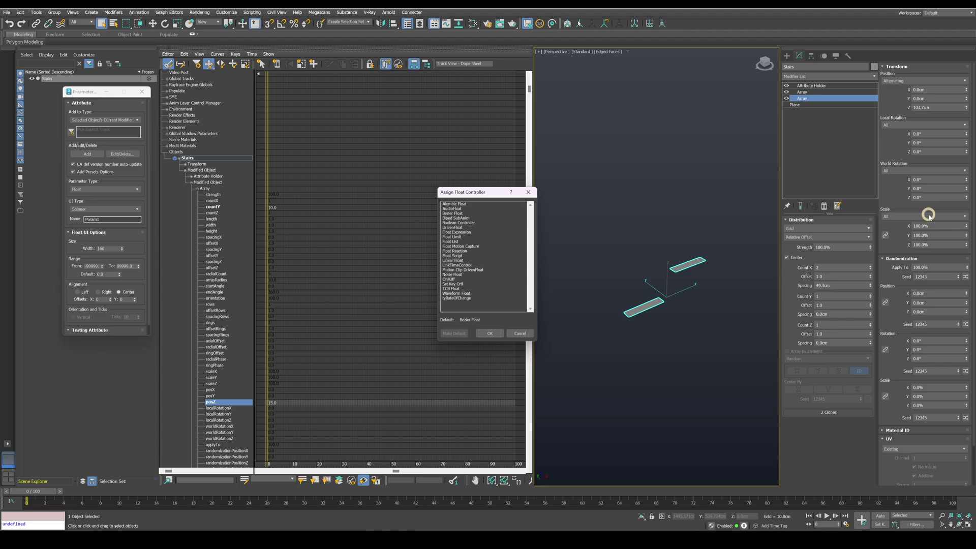
click(468, 231)
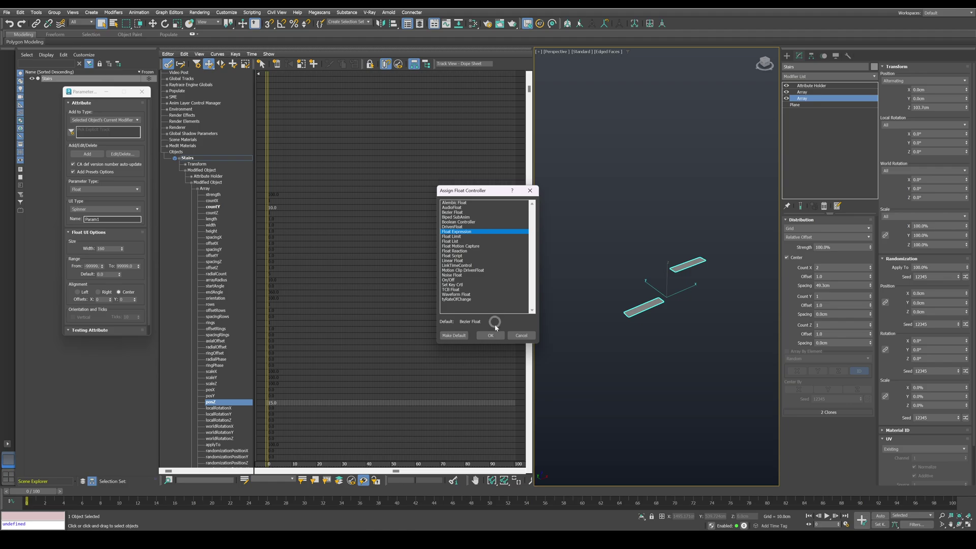
click(490, 335)
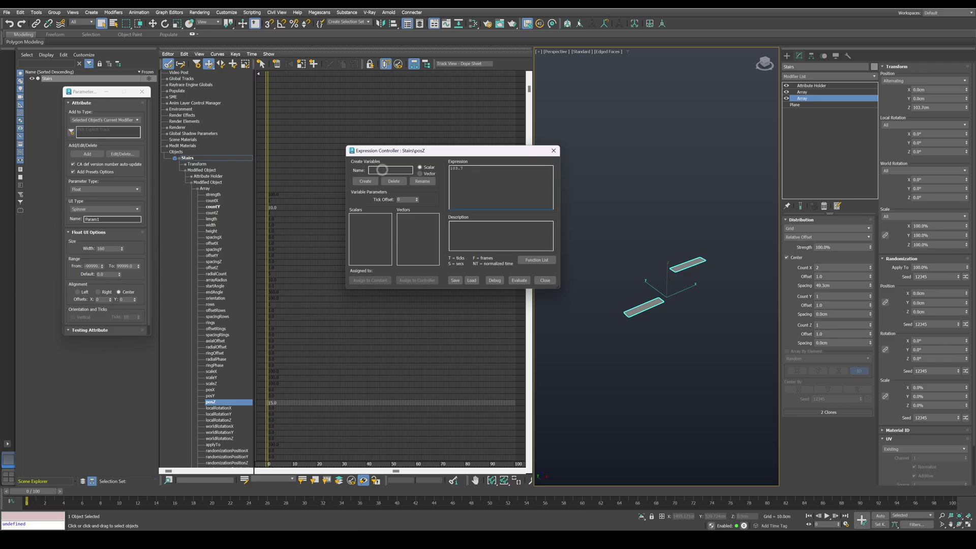
- Create scalar variable ct and assign it to the Attribute Holder's Steps Ct
click(382, 169)
click(365, 180)
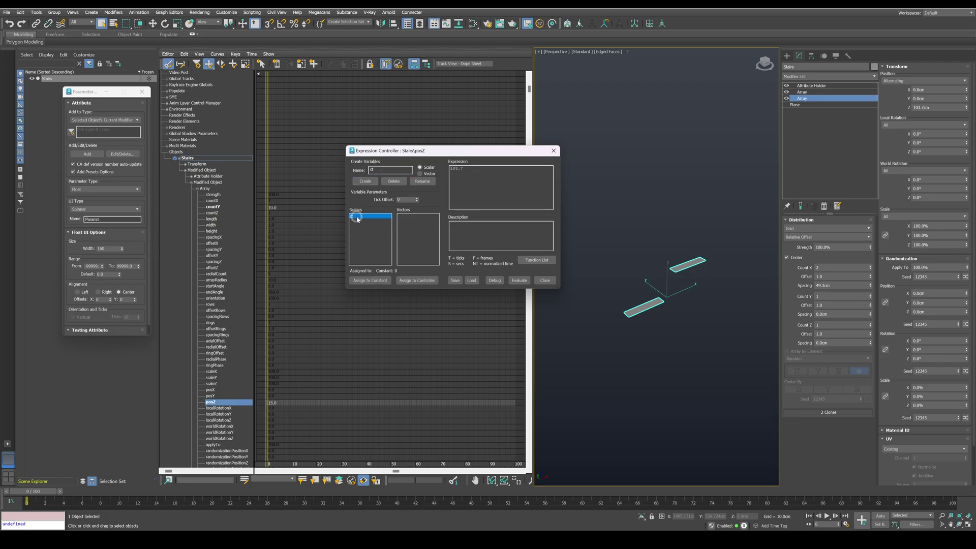
click(416, 280)
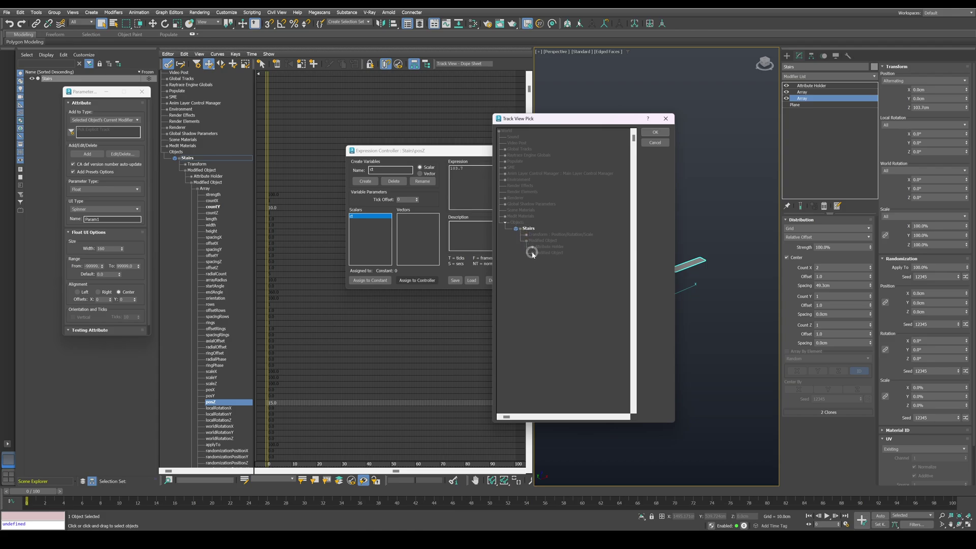
click(532, 246)
click(538, 253)
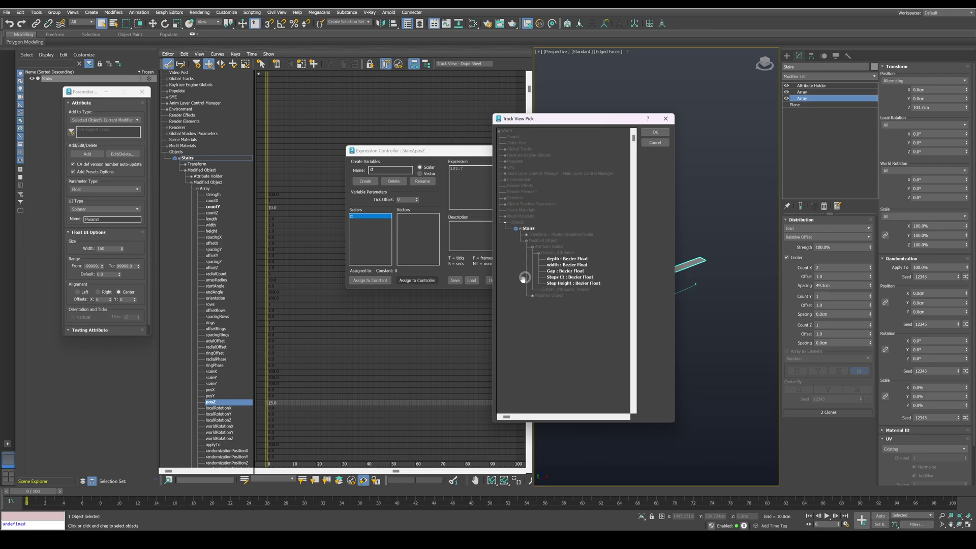
click(569, 277)
click(656, 132)
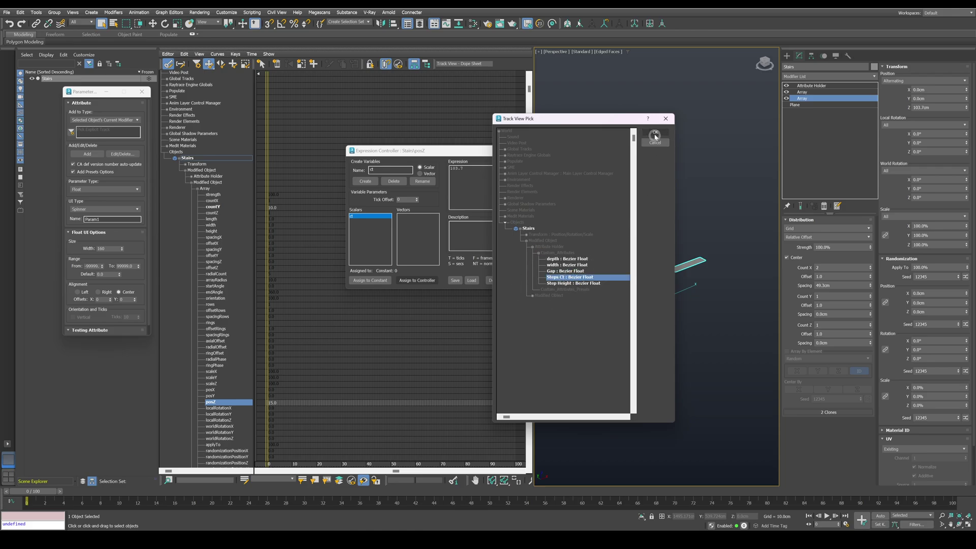
- Replace the Z offset value 103.7 with the expression ct, then evaluate and debug it
drag(480, 168, 449, 168)
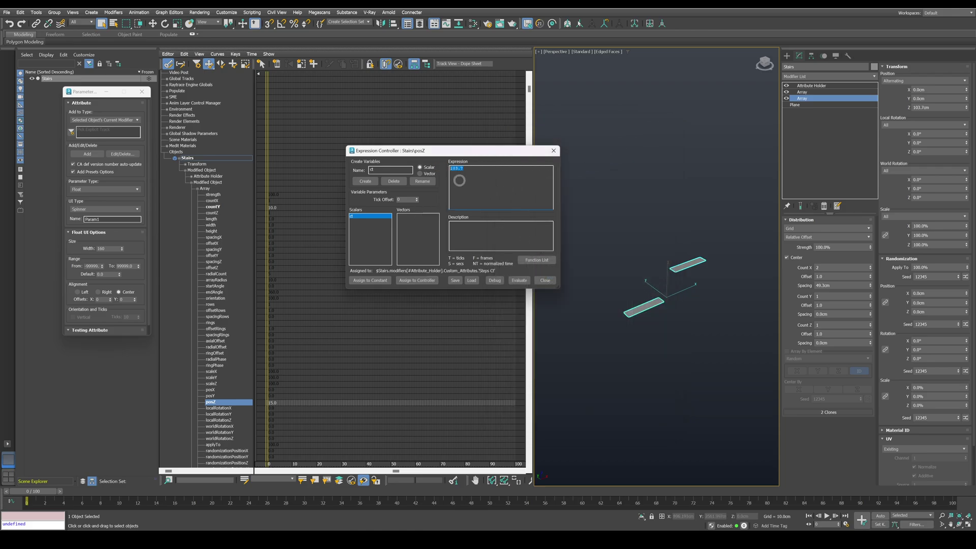
text(ct)
click(517, 280)
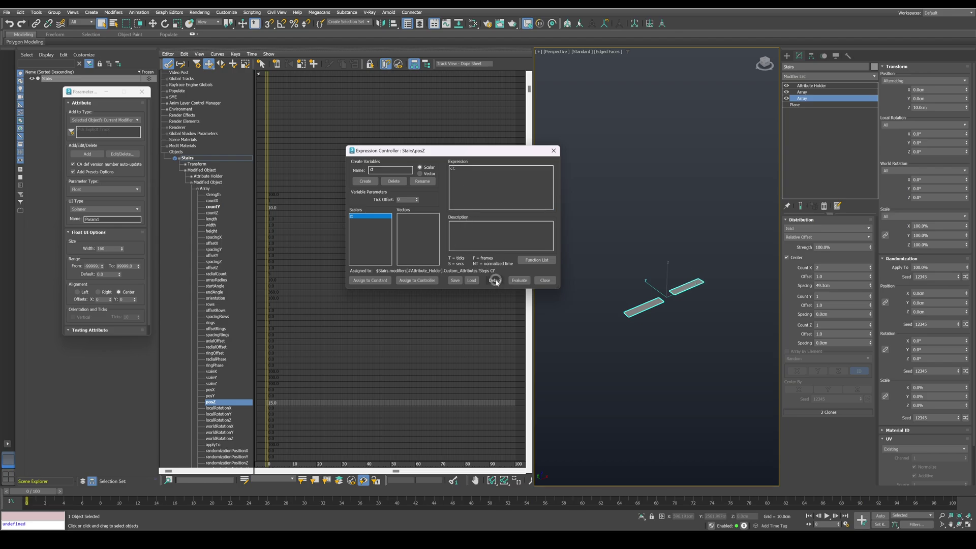
click(495, 280)
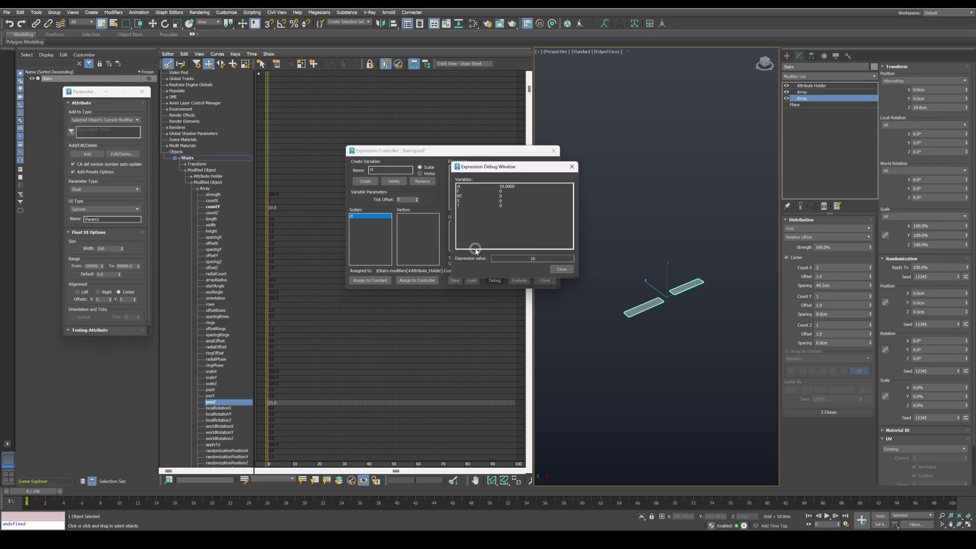
click(561, 269)
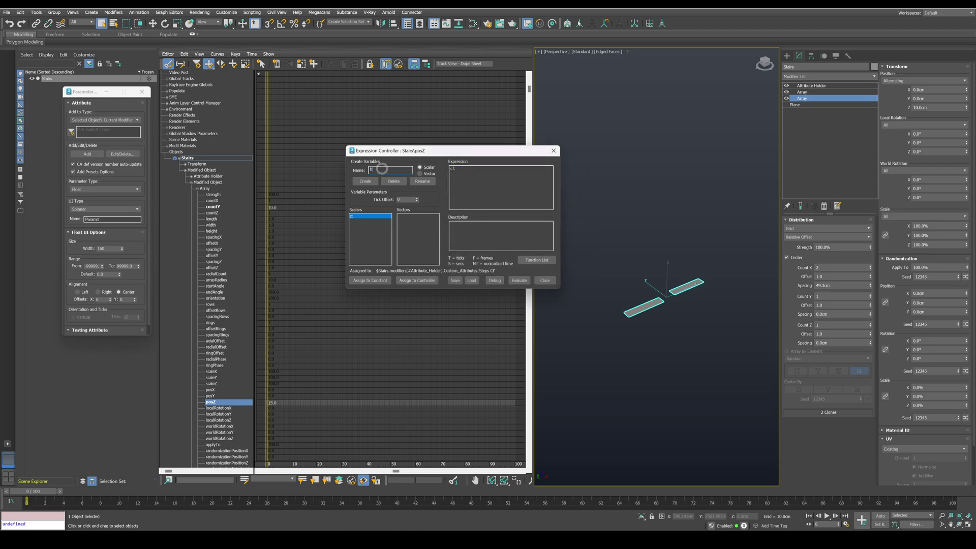
- Add a scalar variable h linked to Step Height and evaluate the expression ct*h
click(365, 181)
click(416, 280)
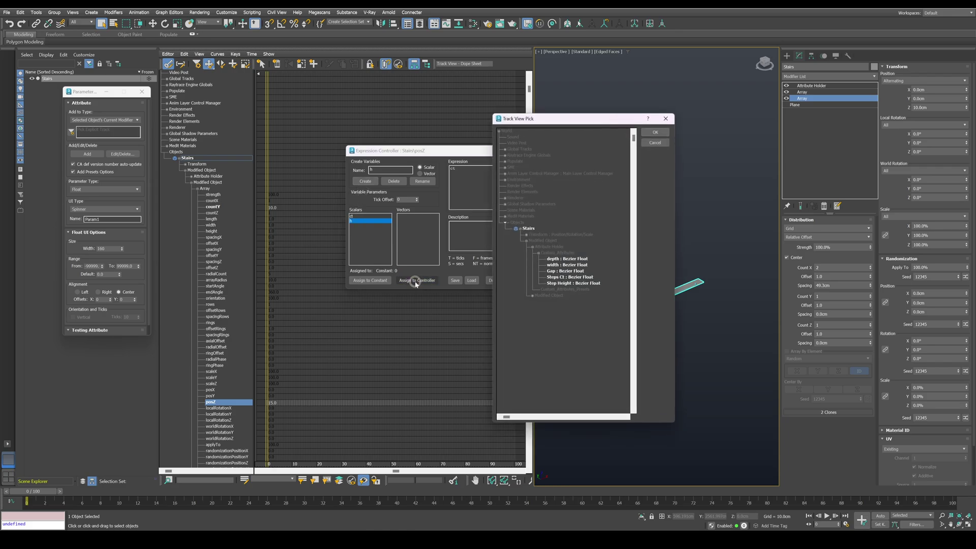
click(585, 284)
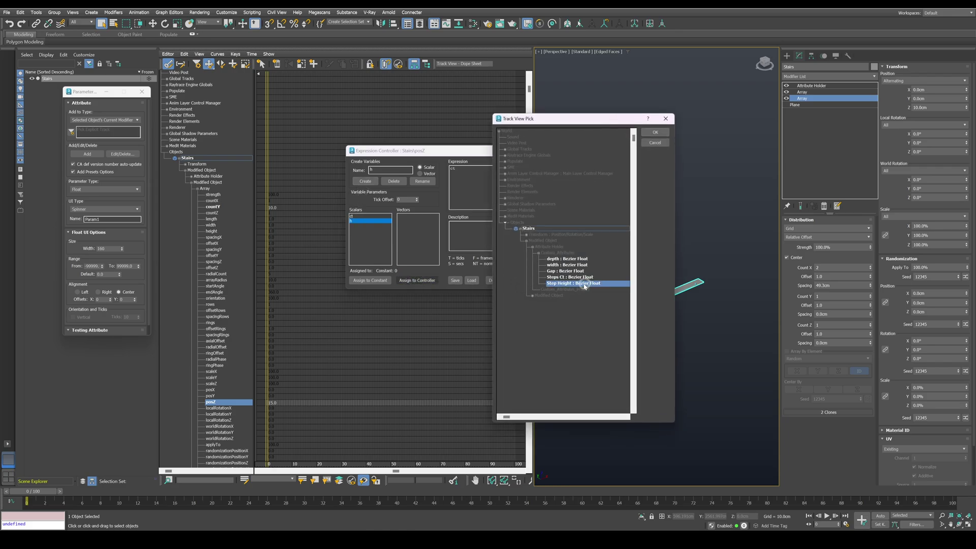
click(654, 131)
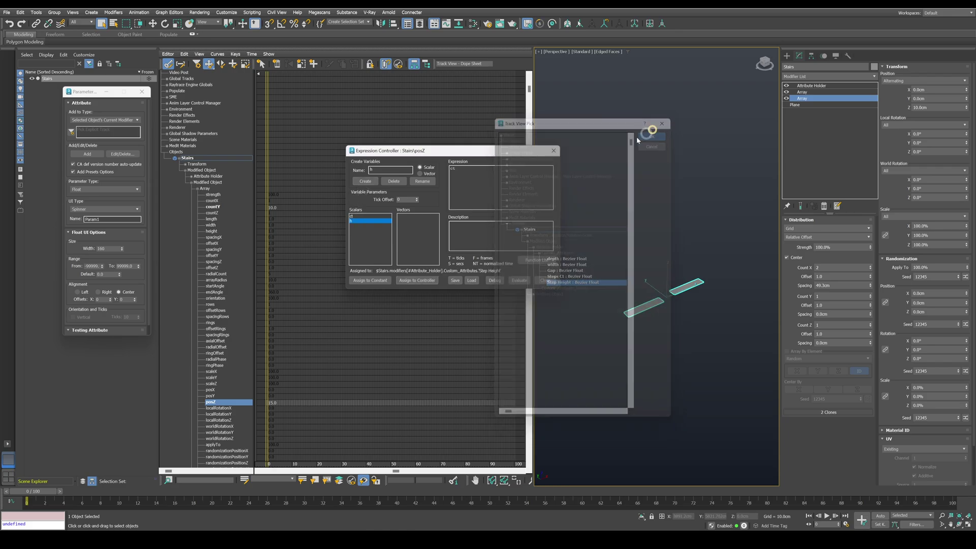
click(482, 171)
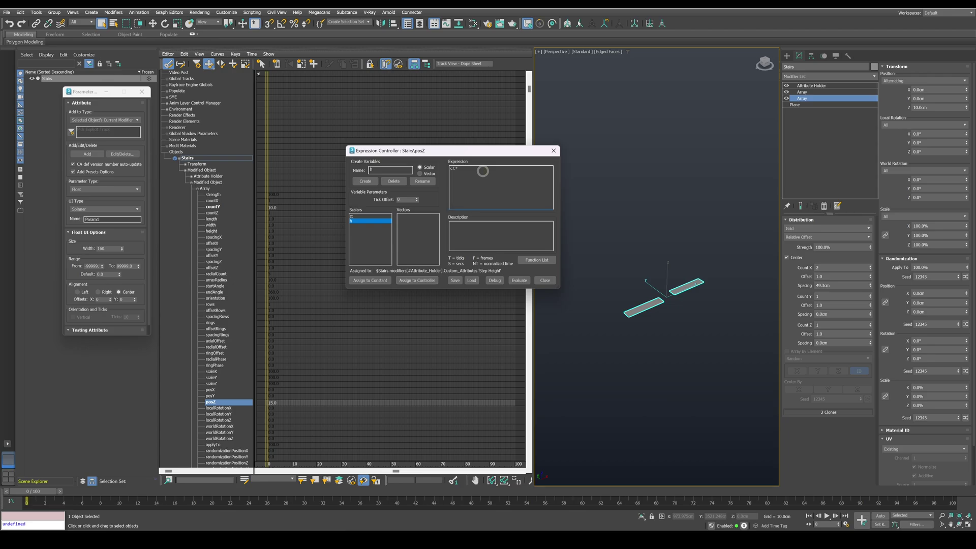
text(*h)
click(519, 280)
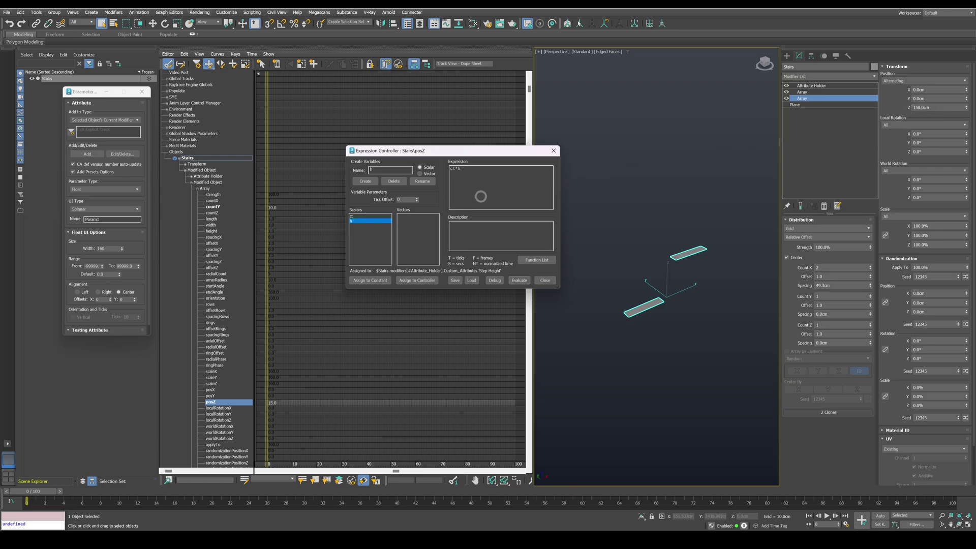
- Double the expression to ct*h*2 so the upper flight rises to 300 cm
click(803, 205)
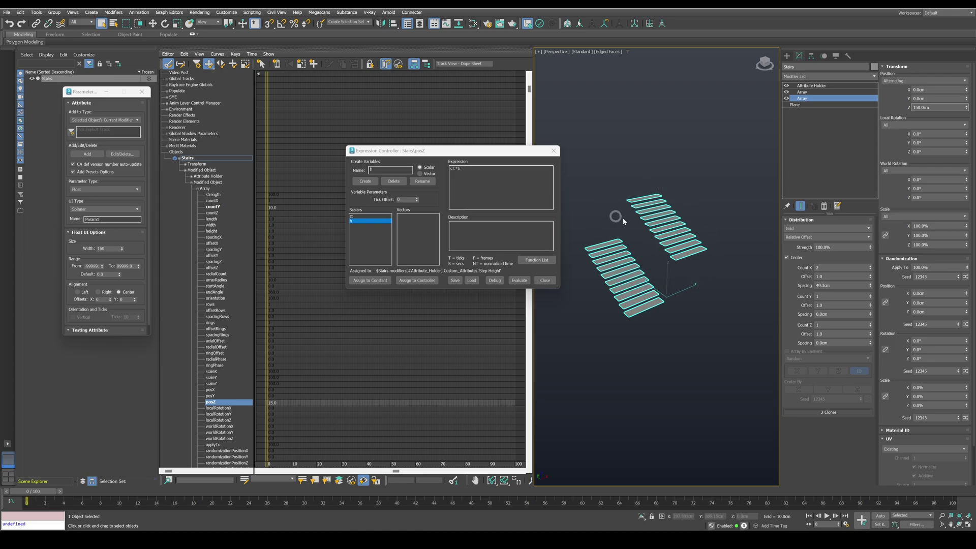
click(484, 171)
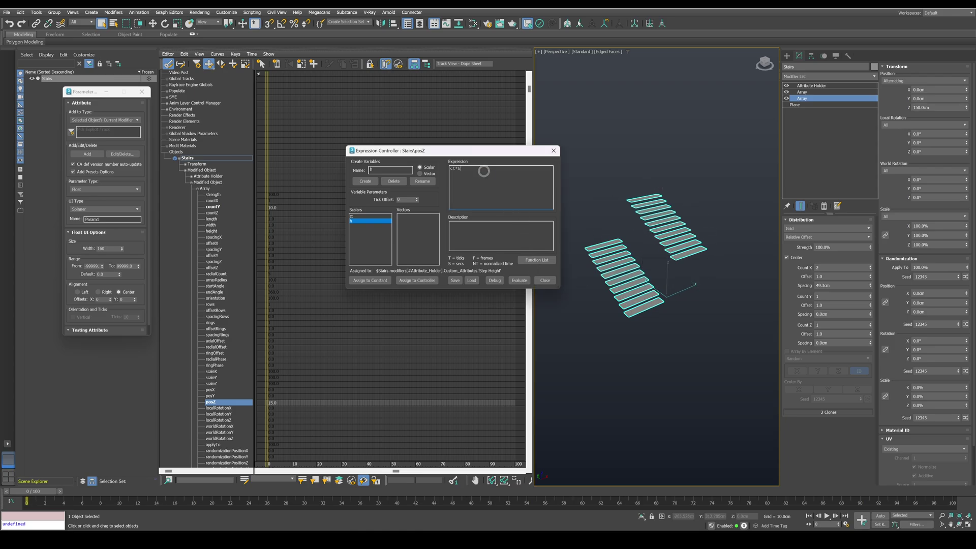
text(*2)
click(519, 280)
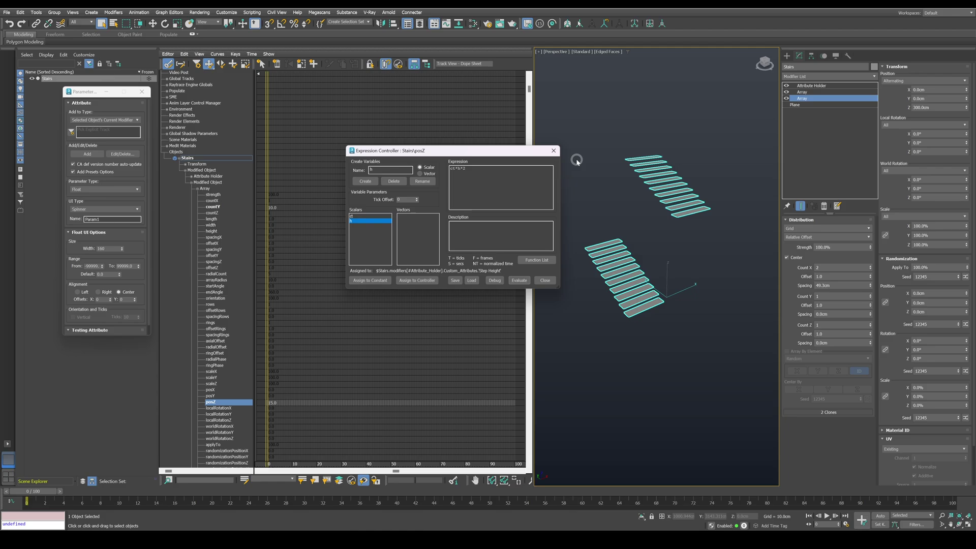
click(553, 151)
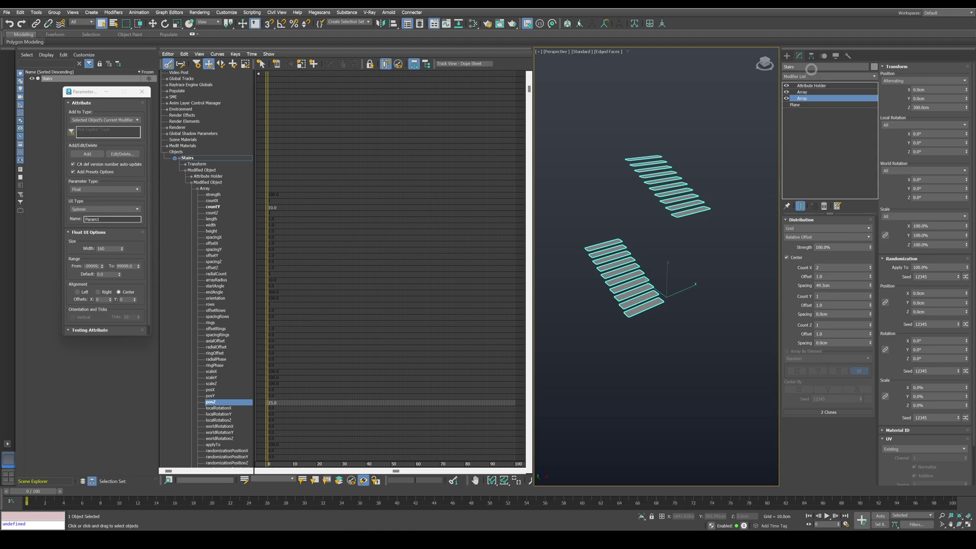
- Add an Edit Poly modifier and bridge the lower plank's end edge to the upper plank's
click(865, 77)
text(e)
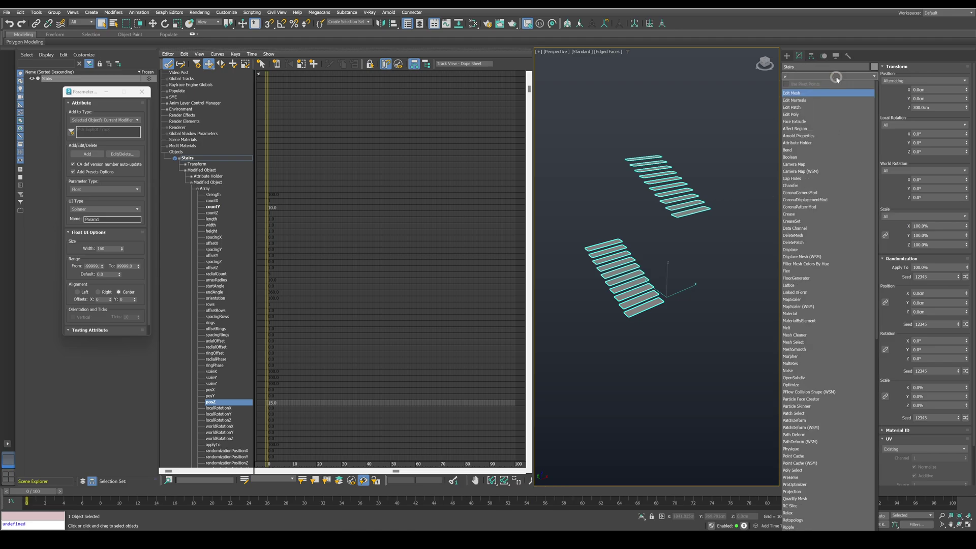
click(805, 114)
click(801, 206)
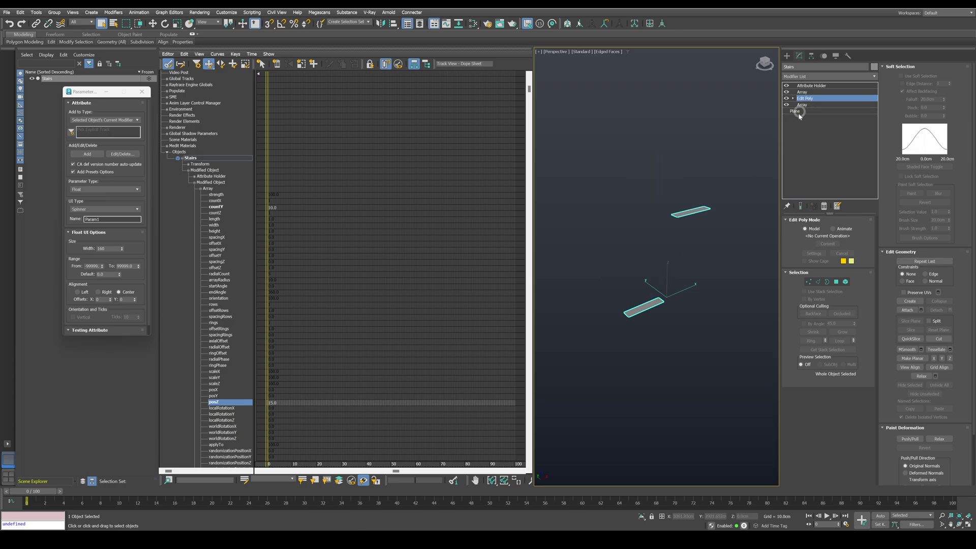
click(818, 282)
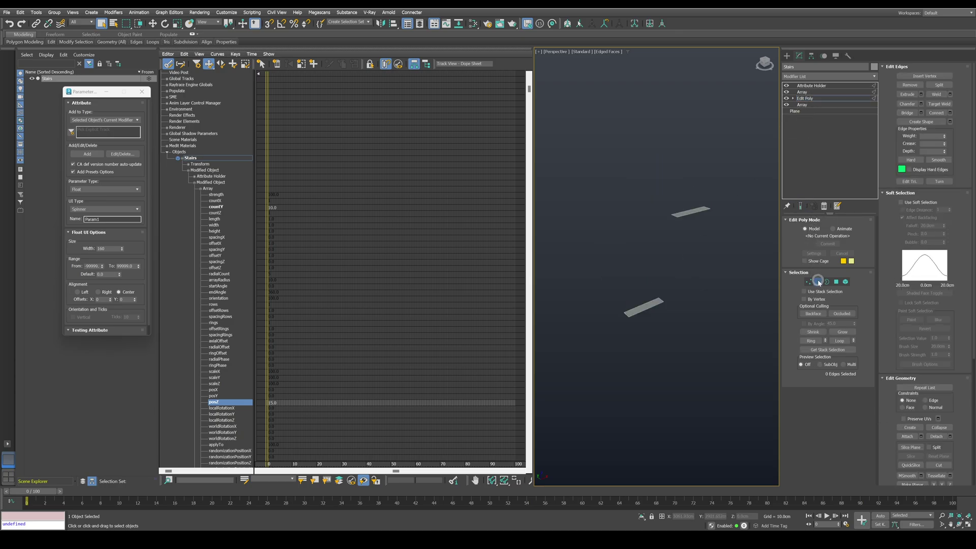
scroll(671, 293, up, 3)
click(655, 306)
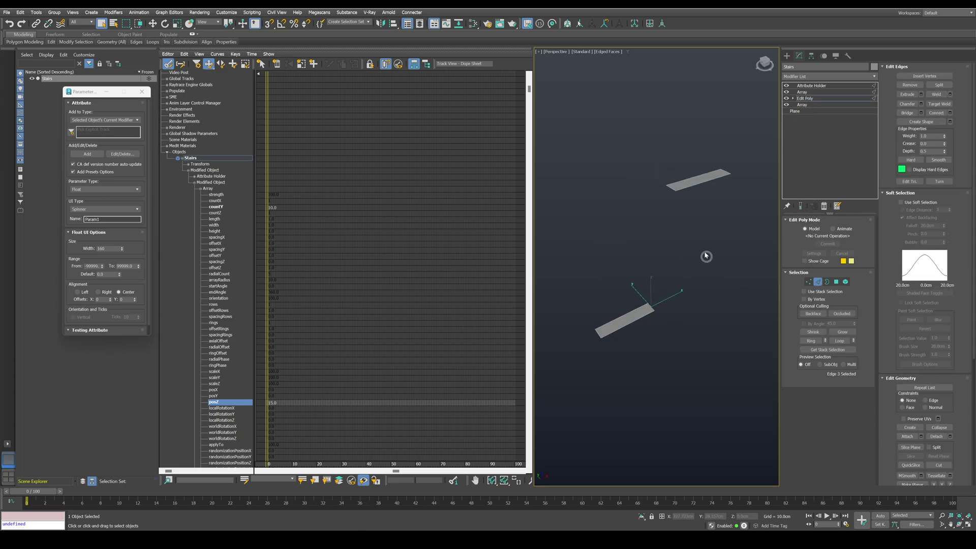
ctrl+click(669, 187)
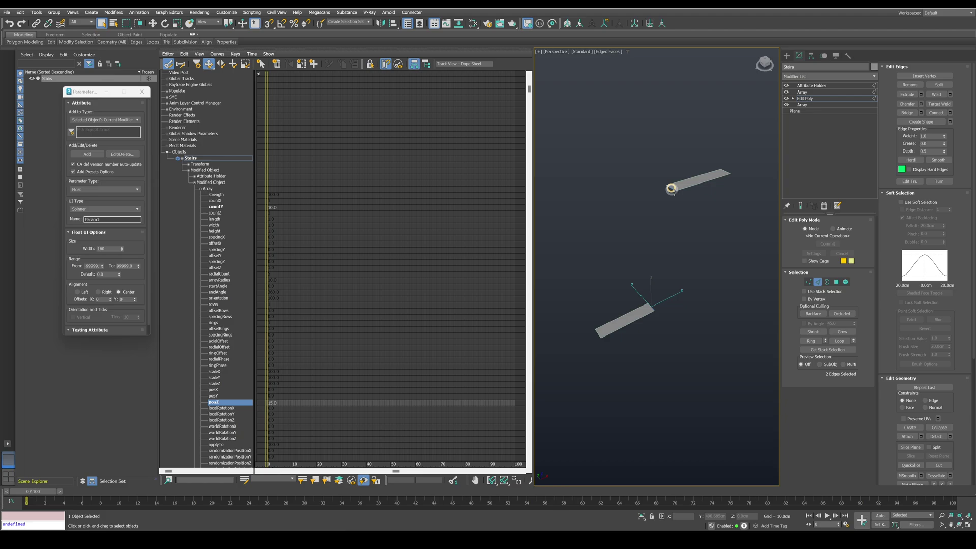
click(910, 114)
click(817, 282)
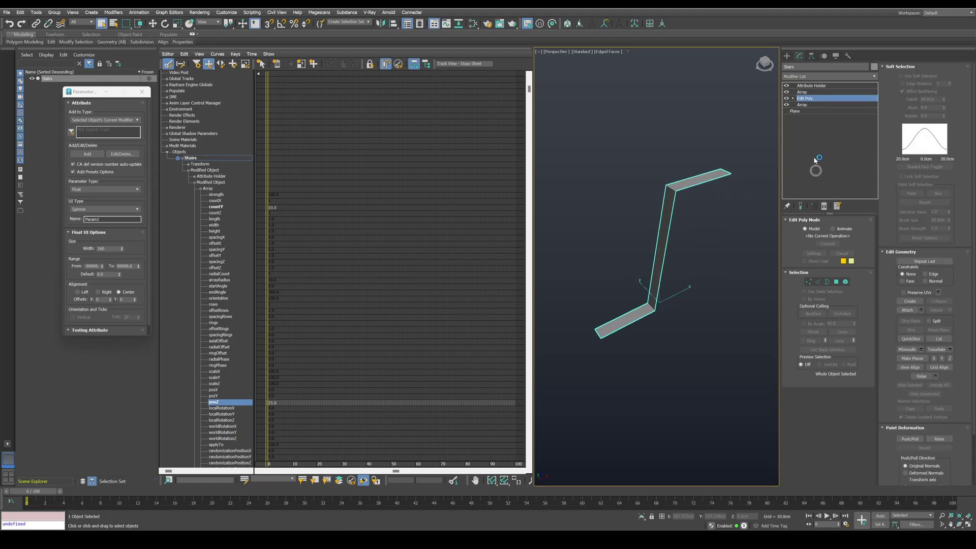
- Adjust the stairs' published Gap parameter to about 80.8
click(809, 92)
alt+middle_drag(705, 171, 719, 155)
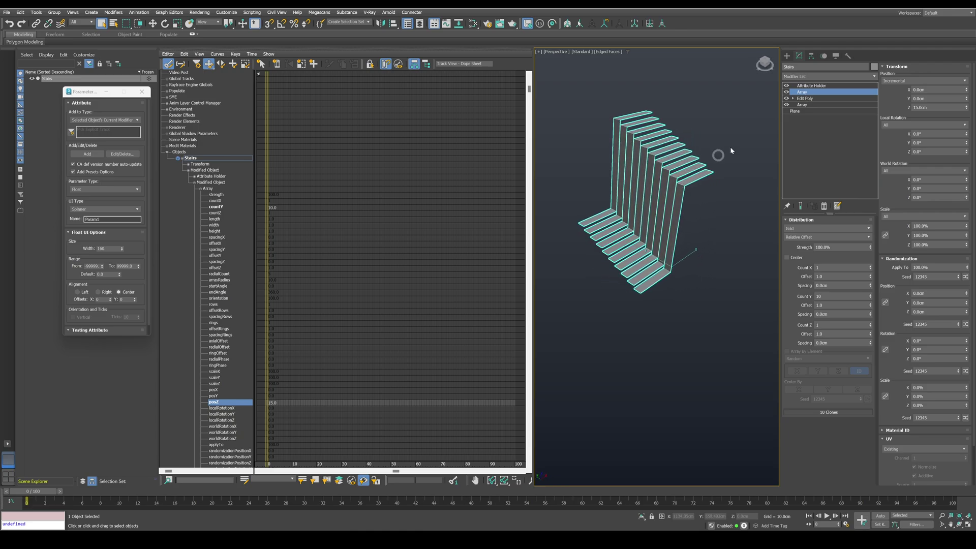
click(823, 86)
drag(856, 245, 825, 165)
- Set the stairs' Gap to 75 and Width to 150
click(830, 244)
text(75)
key(Return)
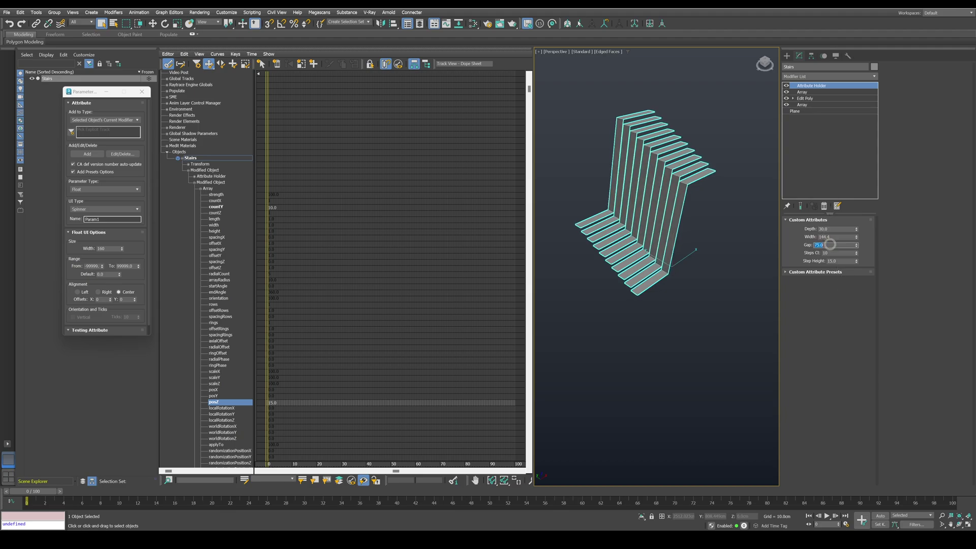
click(837, 237)
key(Return)
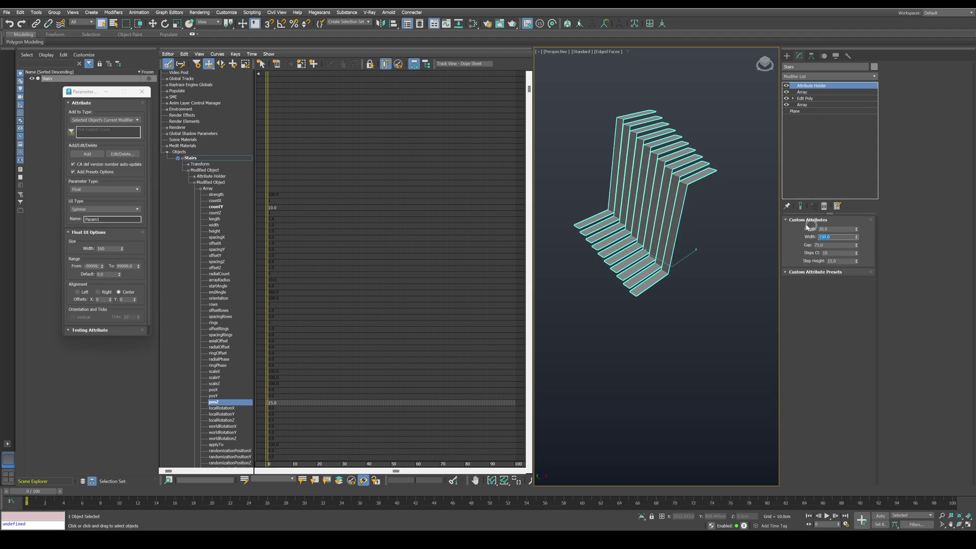
middle_drag(708, 206, 714, 243)
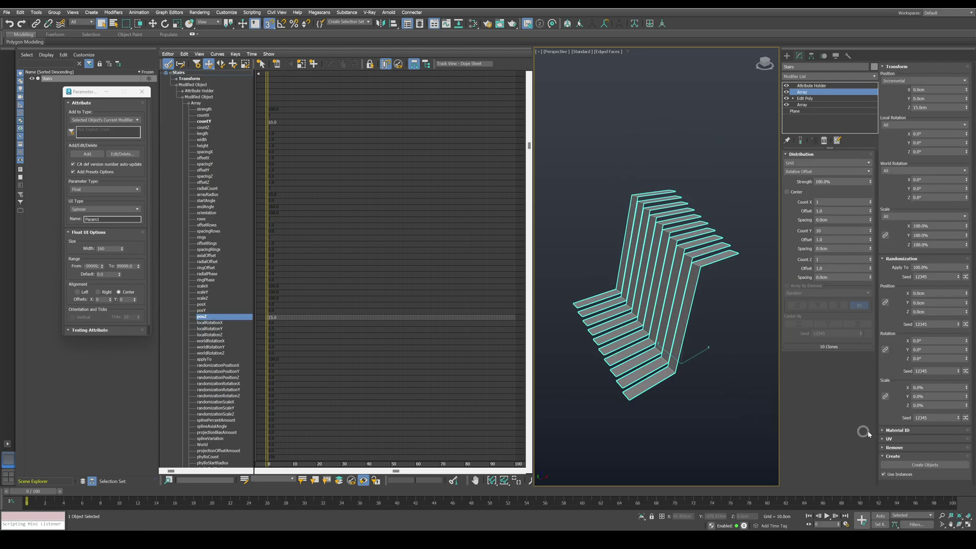
- Make the Array clones use Clone XYZ UVs with Additive turned off
click(902, 259)
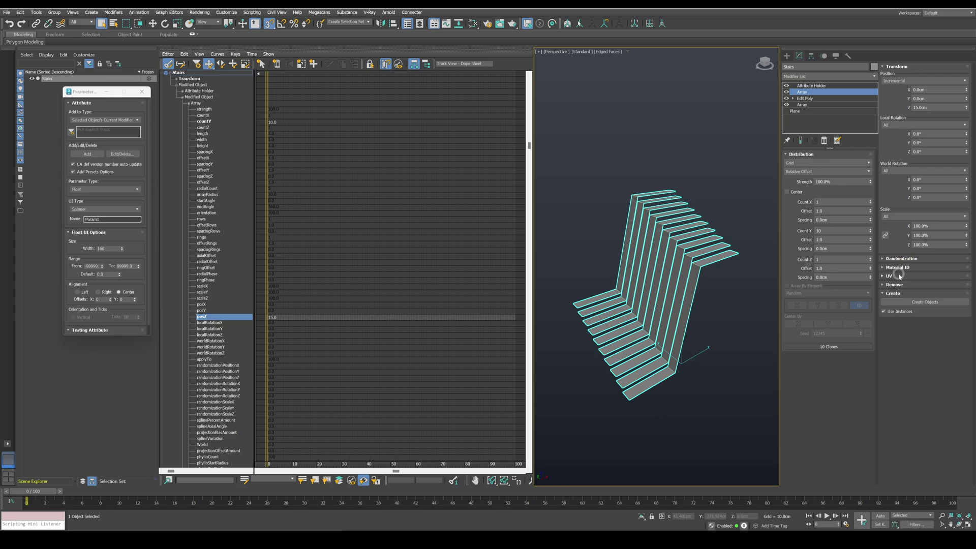
click(891, 276)
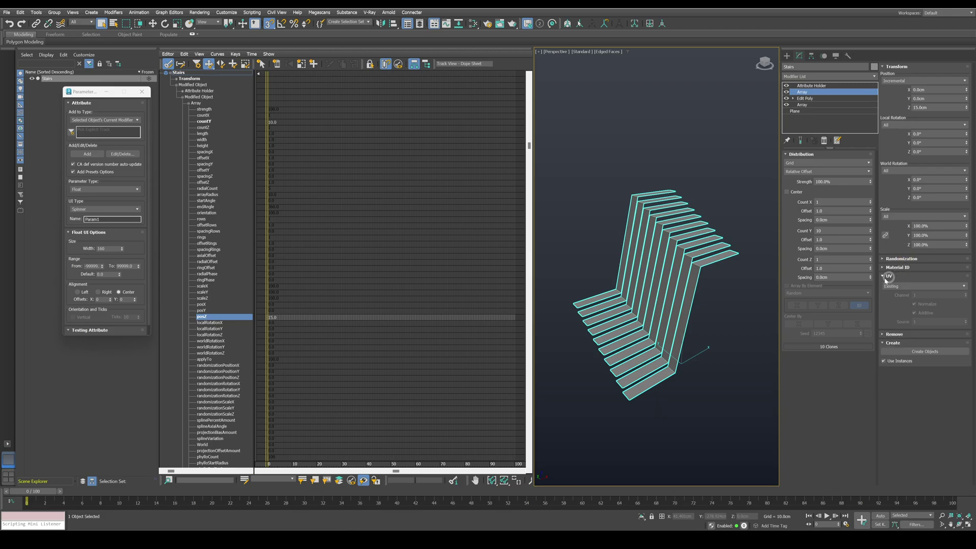
click(964, 287)
click(950, 295)
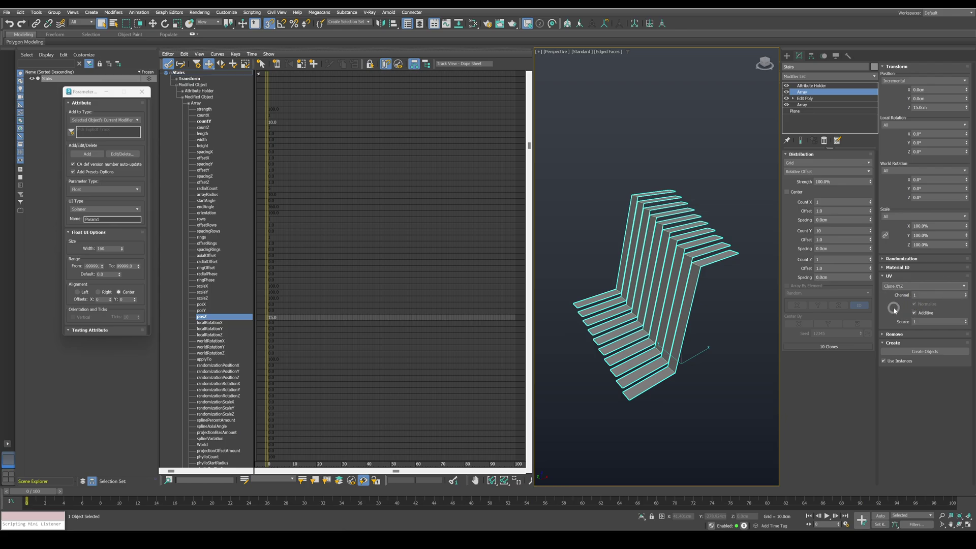
click(930, 314)
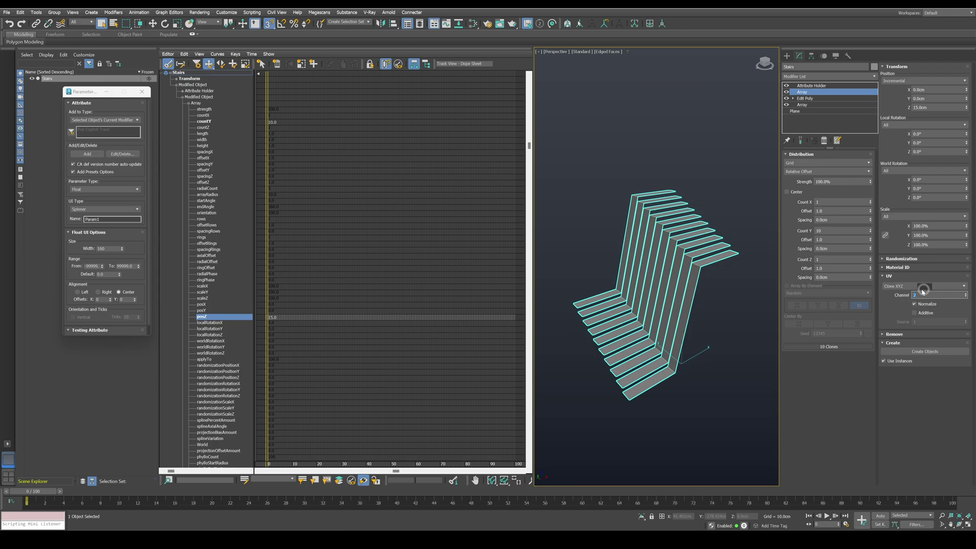
- Add a Data Channel modifier with a Vertex Input operator in its stack
click(861, 76)
text(da)
key(Return)
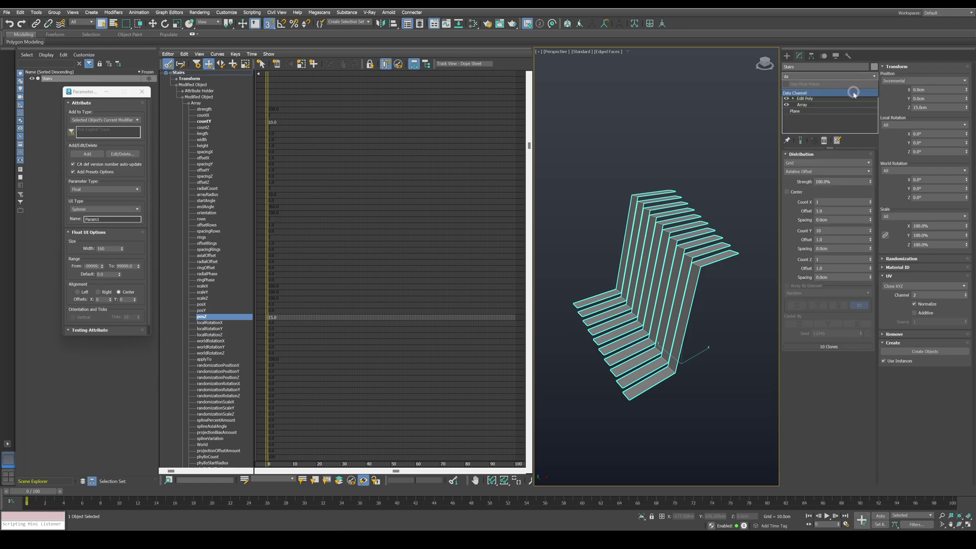
click(850, 93)
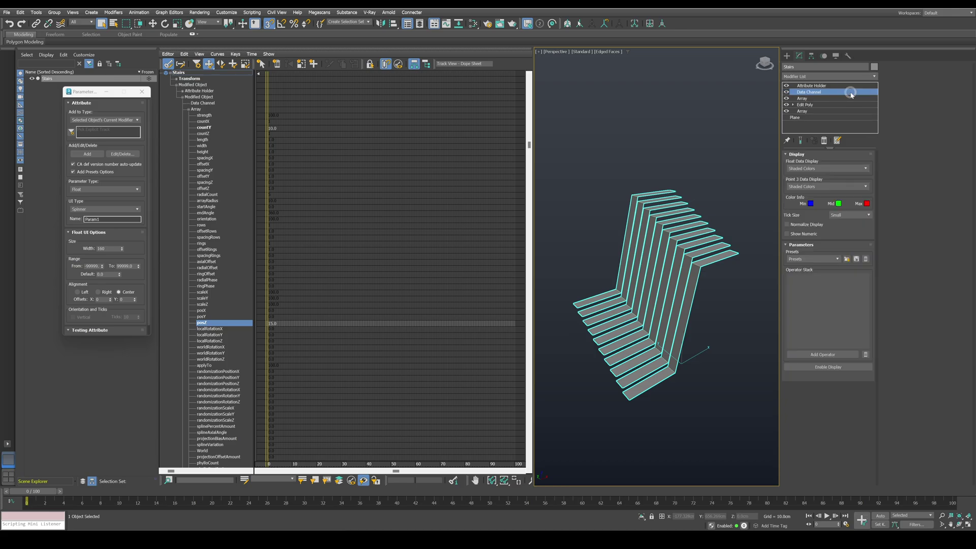
click(846, 354)
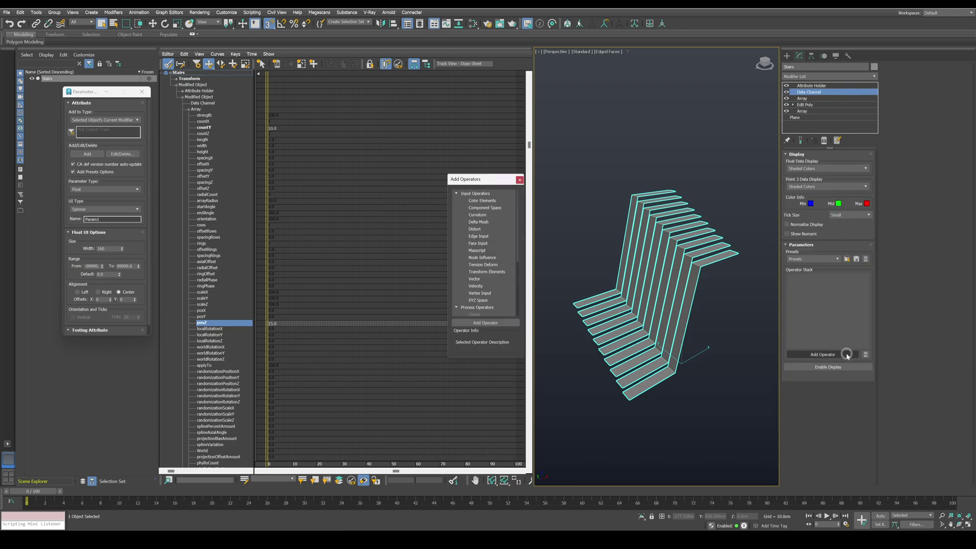
drag(523, 358, 539, 491)
drag(501, 181, 502, 124)
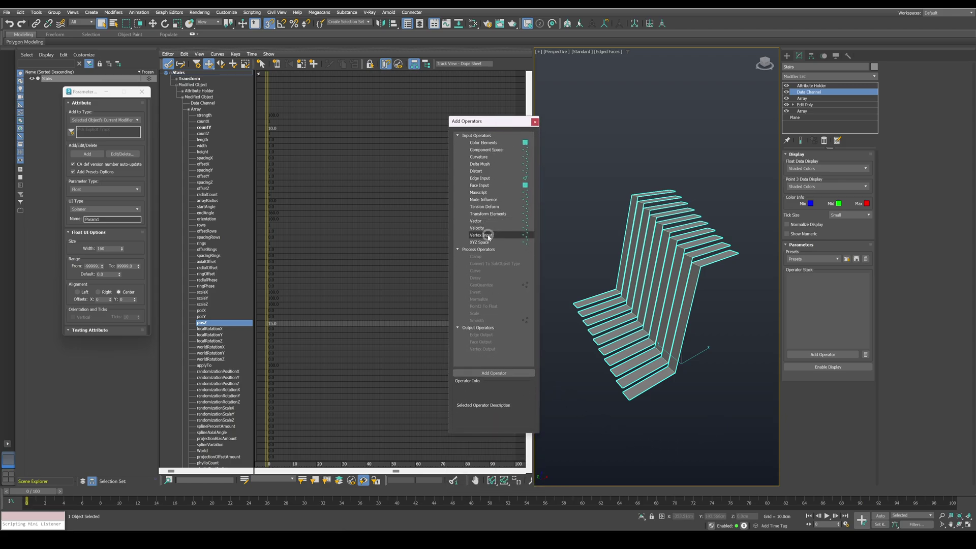
drag(483, 234, 814, 287)
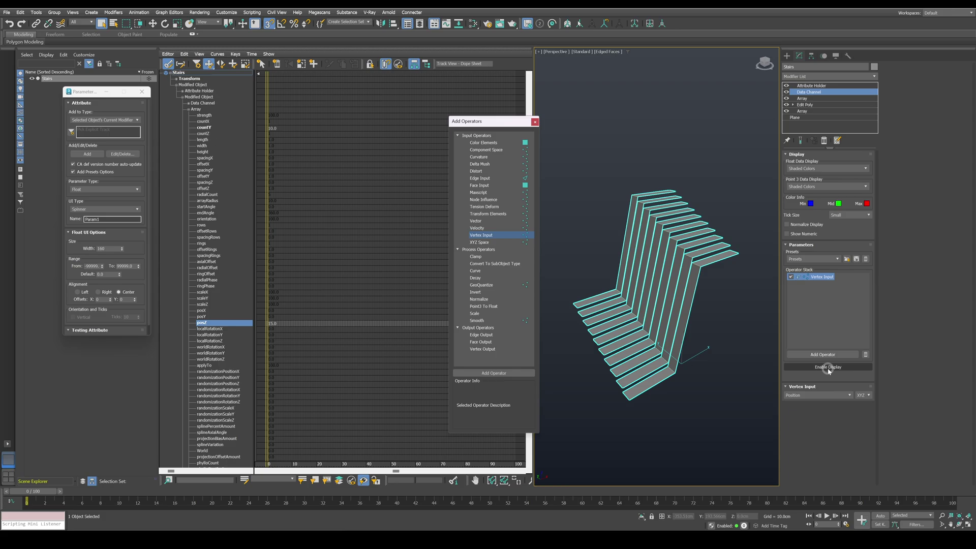
- Set the Vertex Input to Map Channel 2, Y component, with the colour display enabled
click(836, 396)
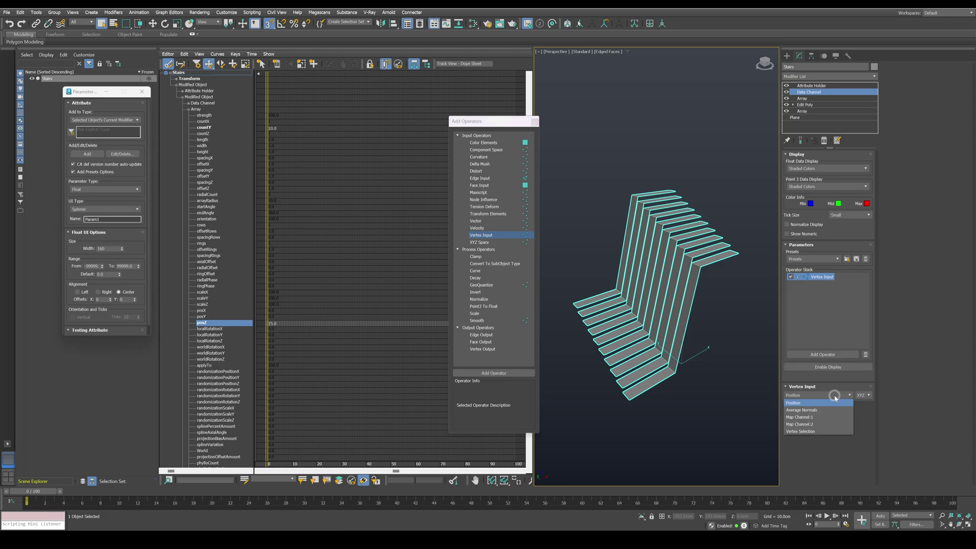
click(814, 425)
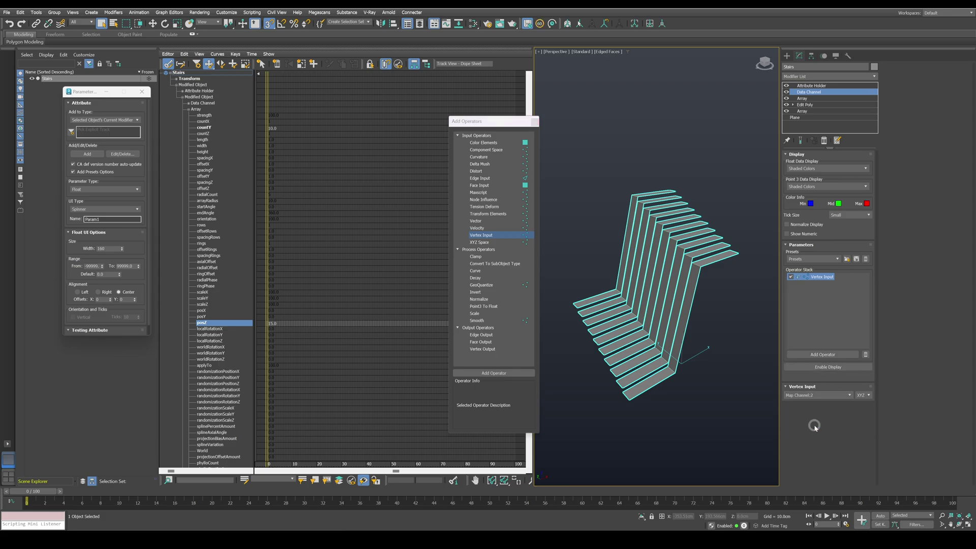
click(850, 367)
click(864, 395)
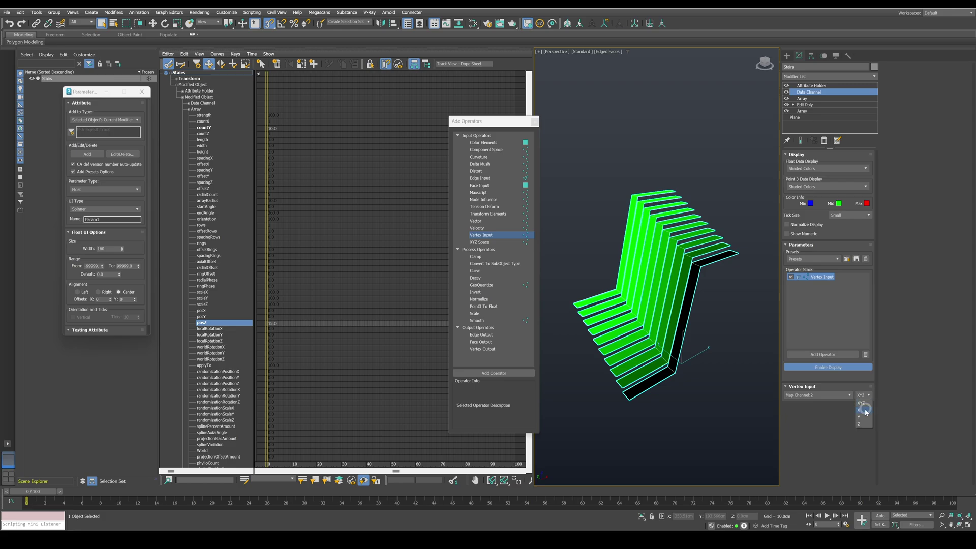
click(860, 416)
- Show numeric vertex labels, compare the colour display off and on, then hide the labels
middle_drag(695, 282, 714, 296)
click(806, 235)
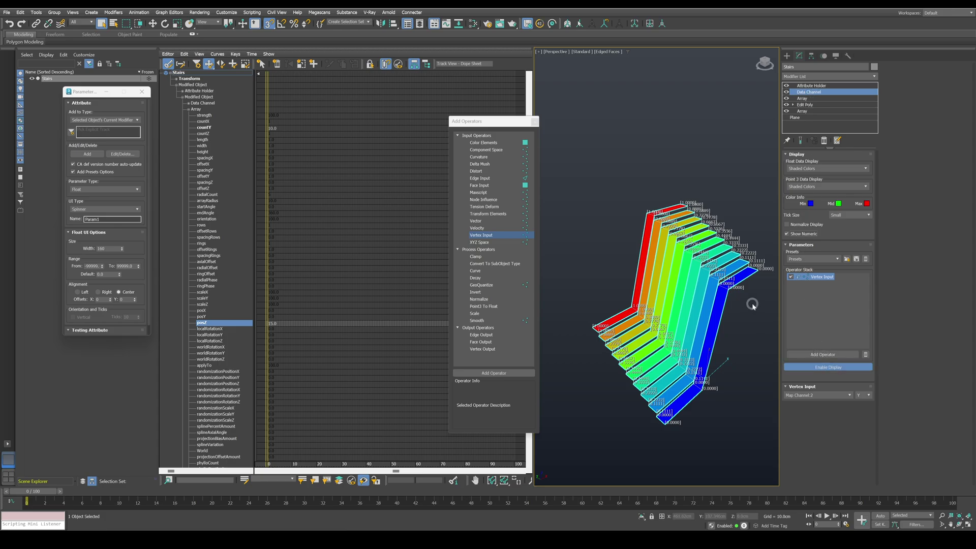
middle_drag(753, 304, 743, 297)
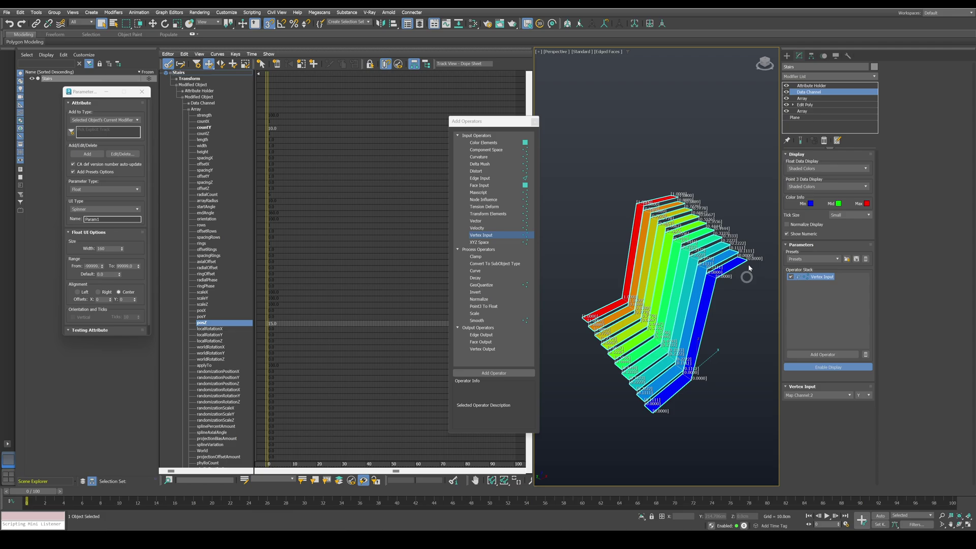
click(828, 367)
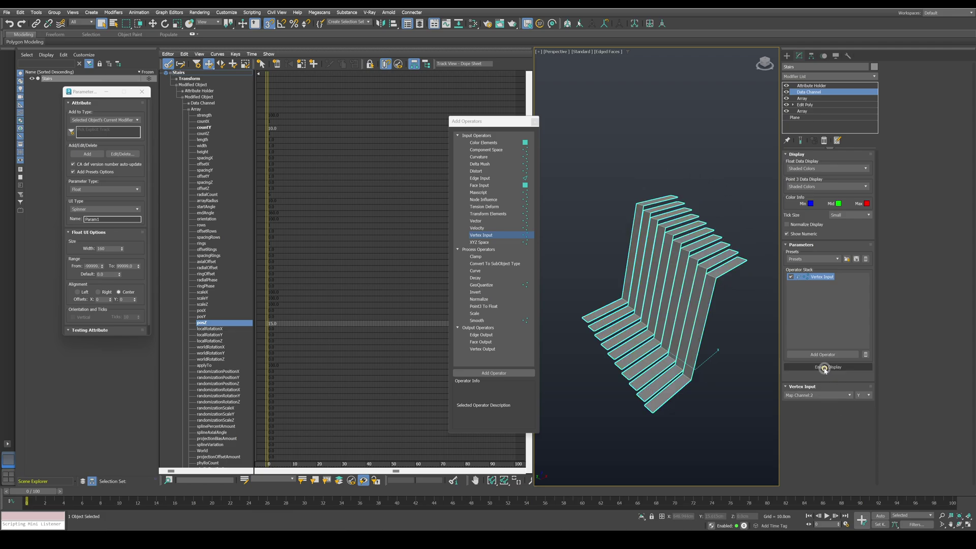
click(828, 367)
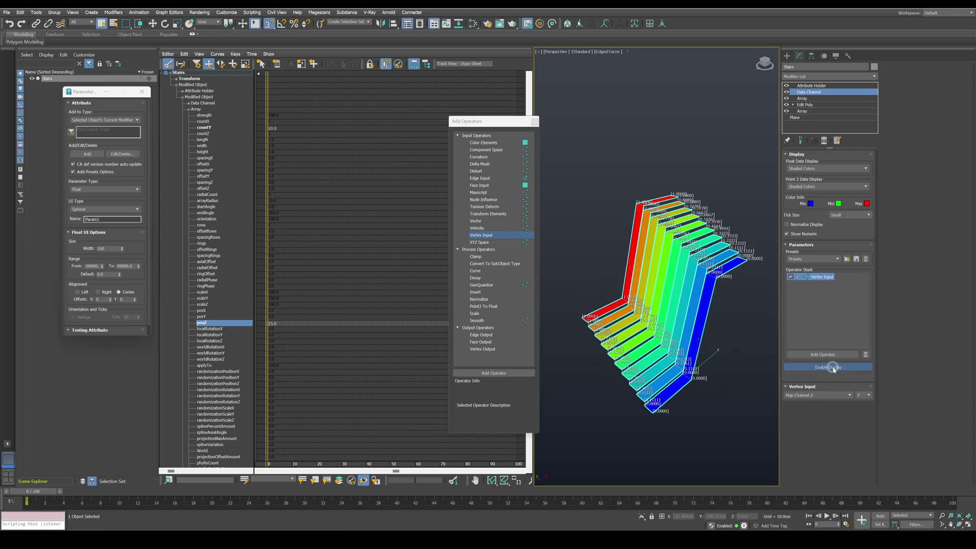
click(787, 234)
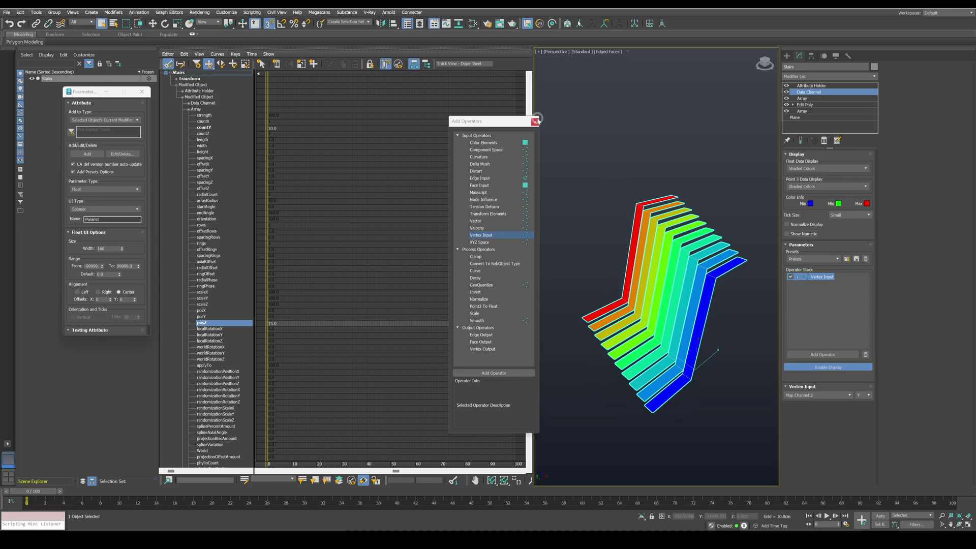
- Add a second Data Channel modifier above Edit Poly and rename it DC Isolate Tap
click(808, 104)
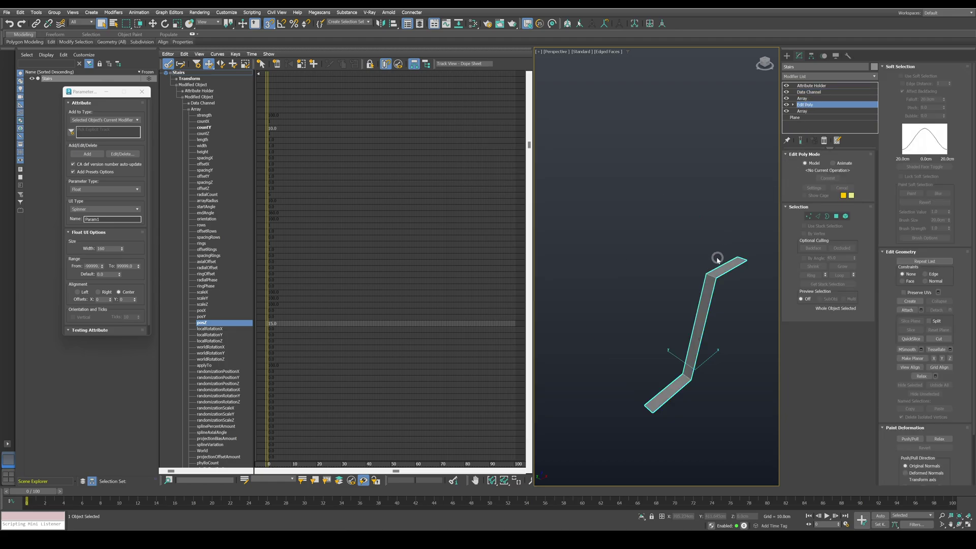
click(826, 77)
text(da)
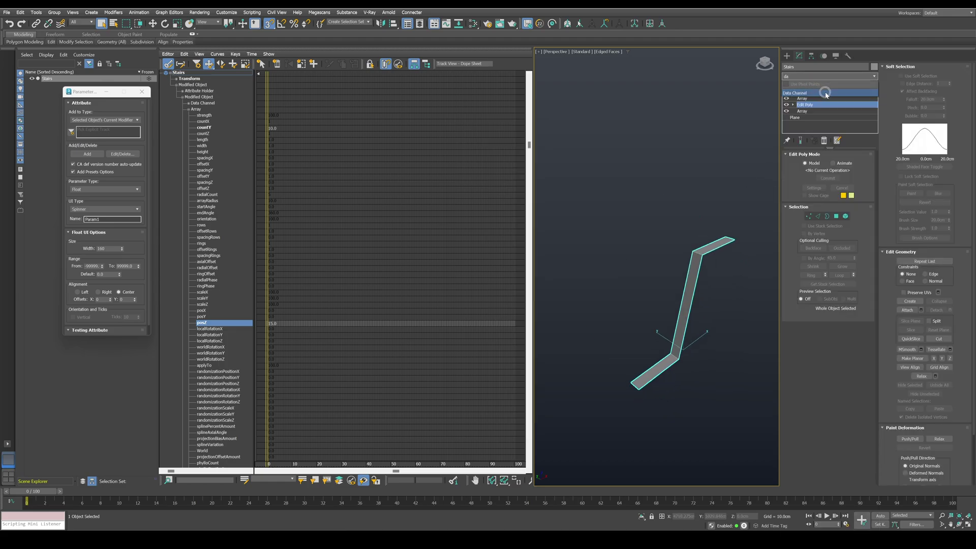
click(826, 93)
right_click(814, 103)
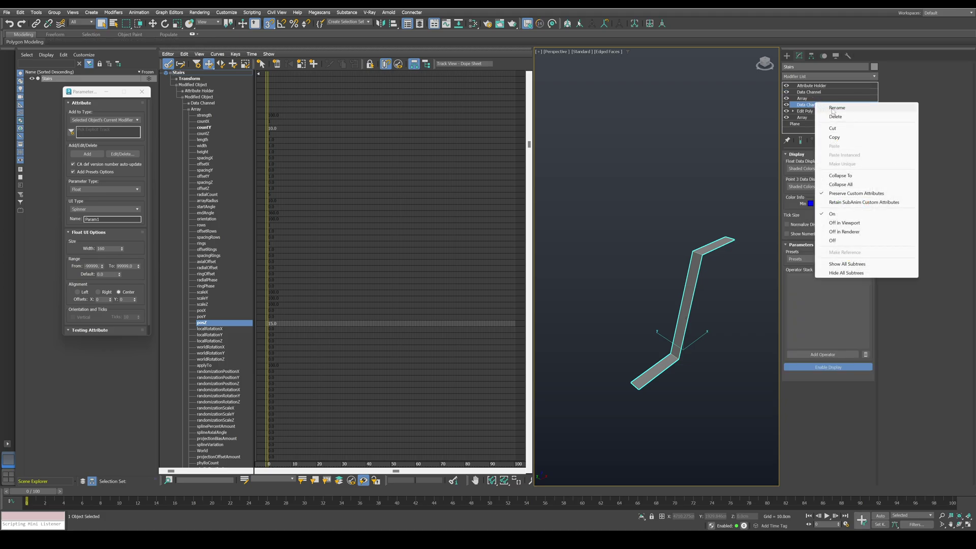
click(834, 109)
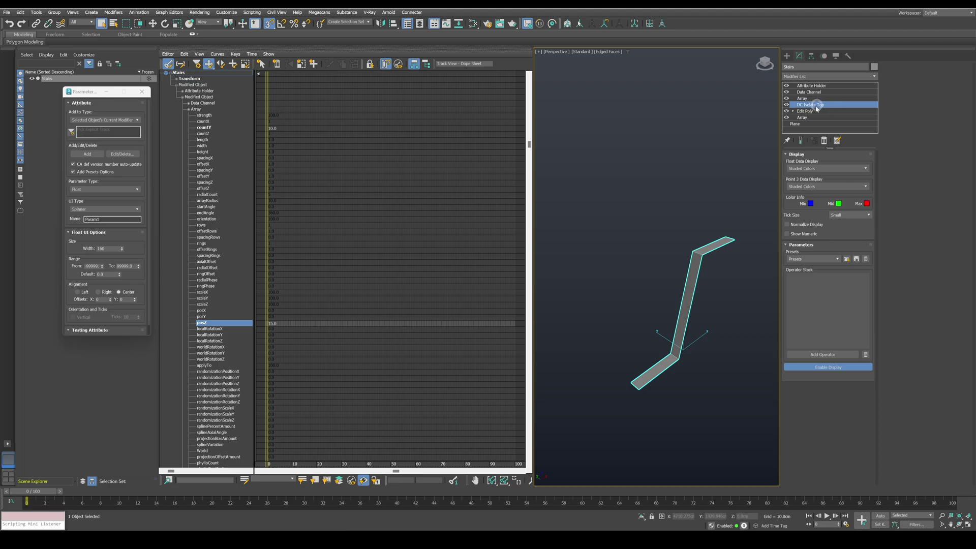
- Add a Component Space operator using the Z component, with numeric vertex labels shown
click(824, 356)
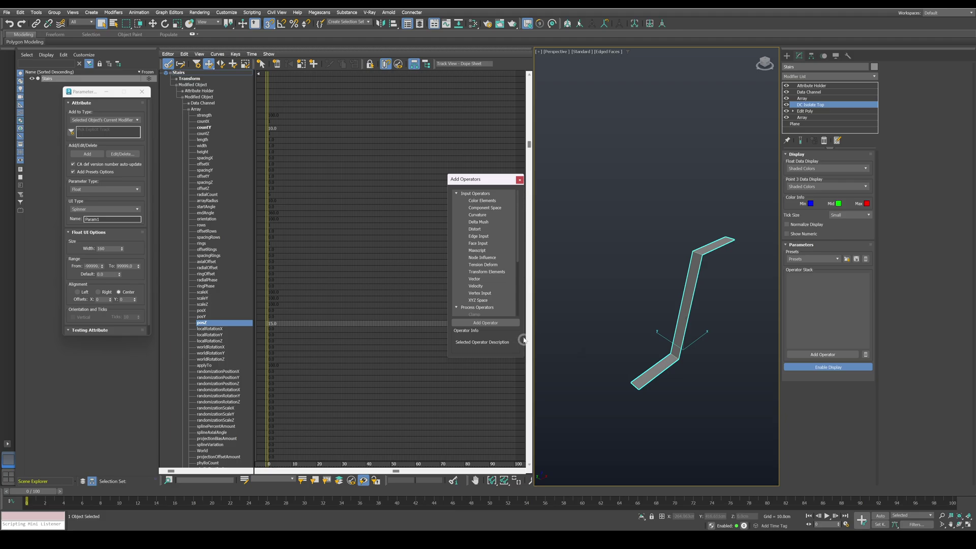
drag(485, 208, 821, 292)
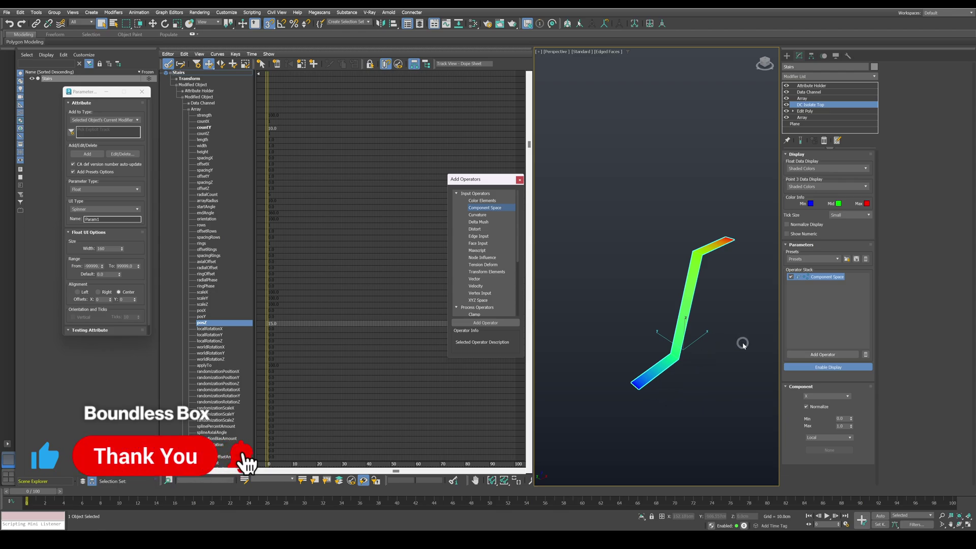
click(847, 396)
click(818, 412)
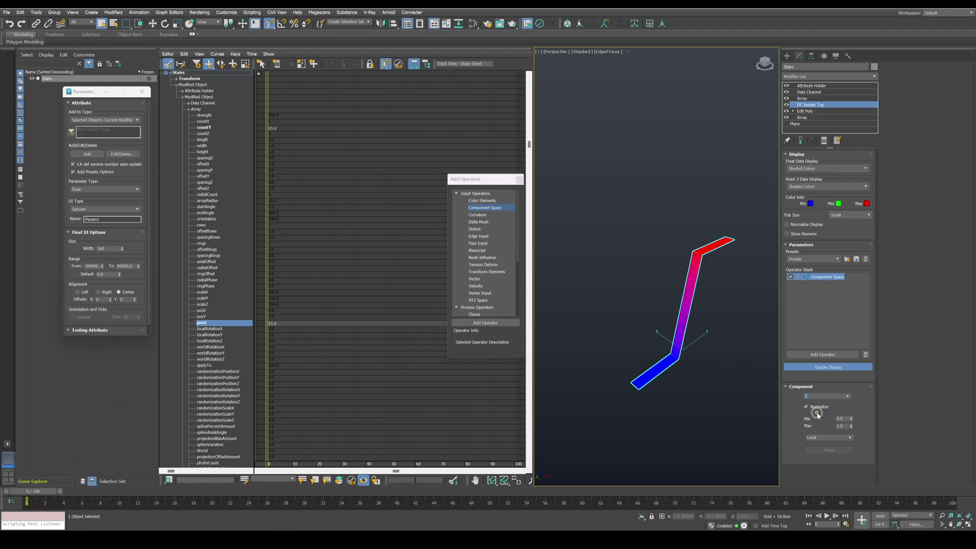
click(807, 234)
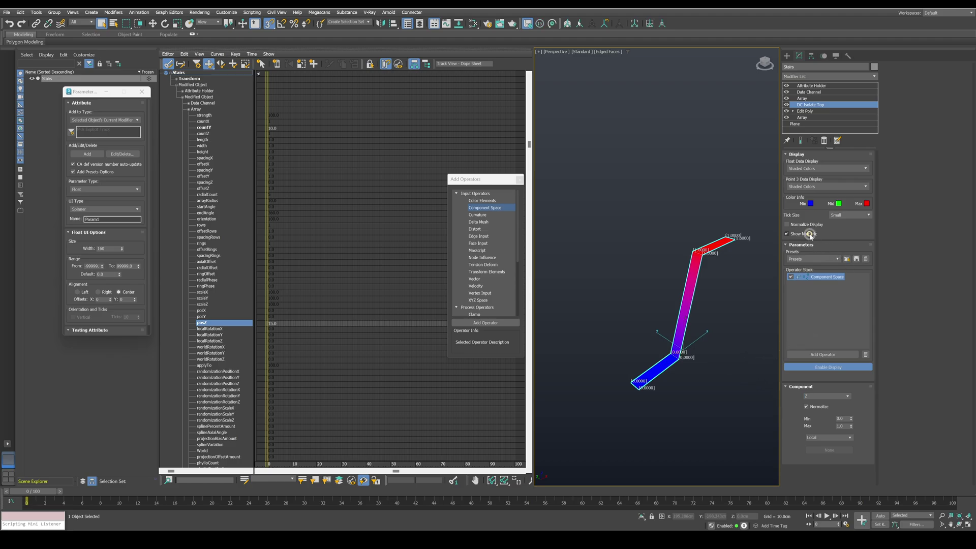
mouse_move(688, 313)
middle_down()
mouse_move(675, 310)
mouse_move(677, 318)
middle_up()
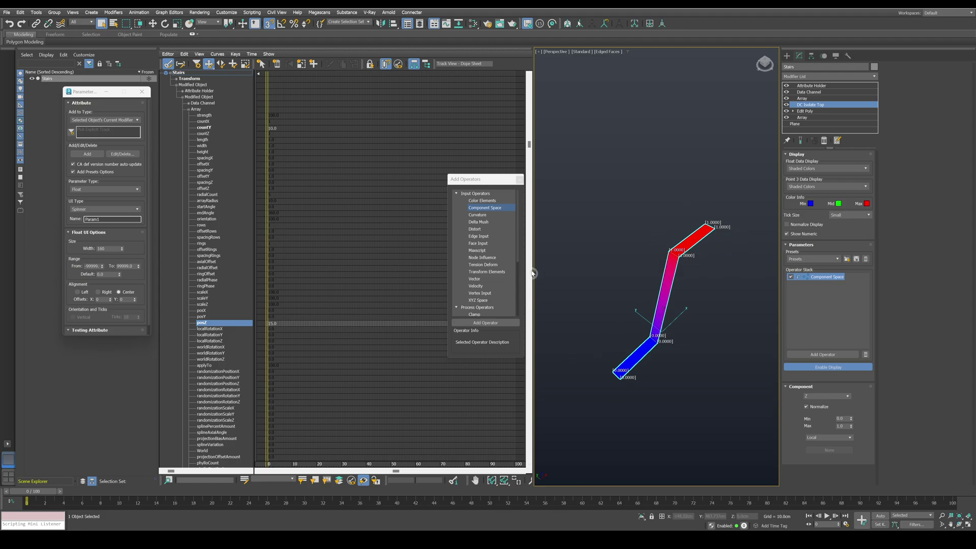
- Add a Vertex Output that writes into the Z component of map channel 3
drag(520, 249, 817, 300)
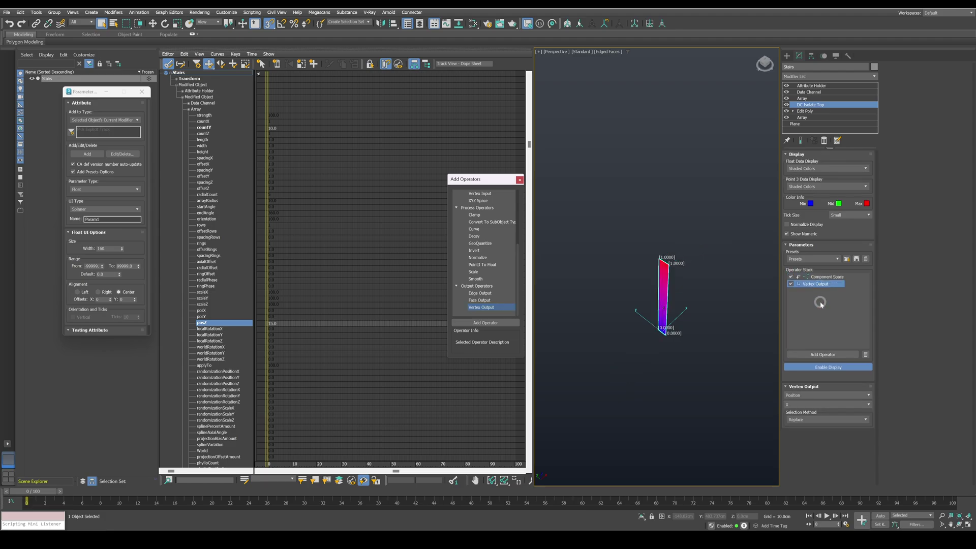
click(868, 395)
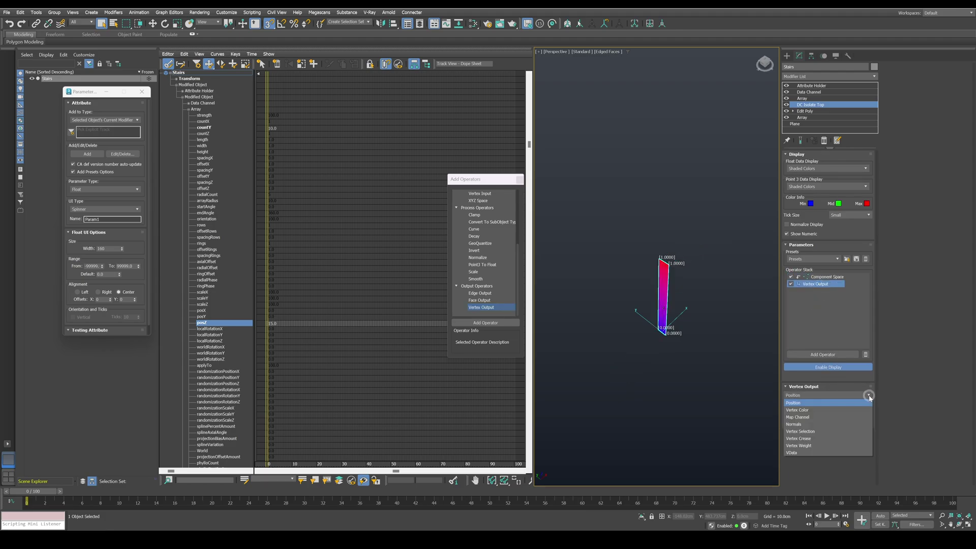
click(810, 417)
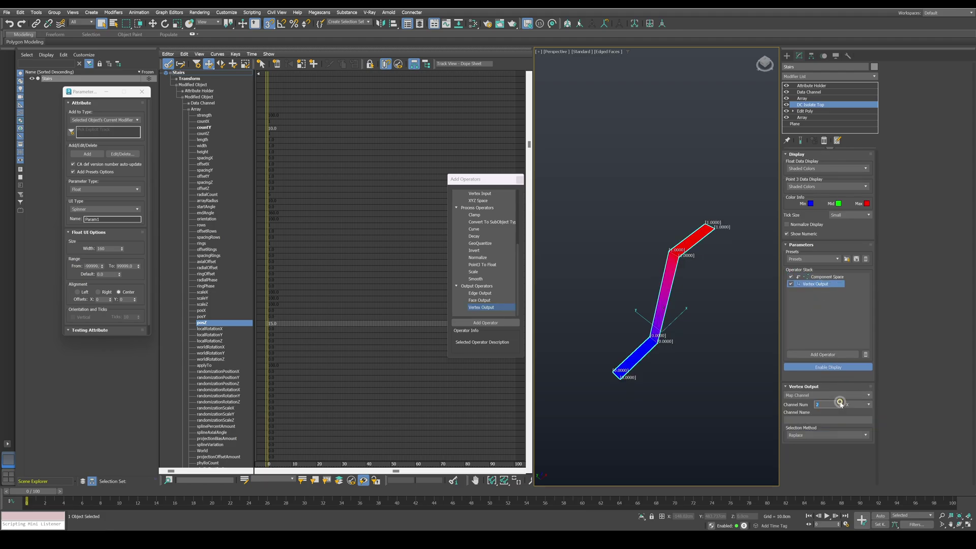
click(870, 405)
click(857, 427)
- Add a second Vertex Input to the top Data Channel reading map channel 3 Z, with numeric values shown
click(823, 93)
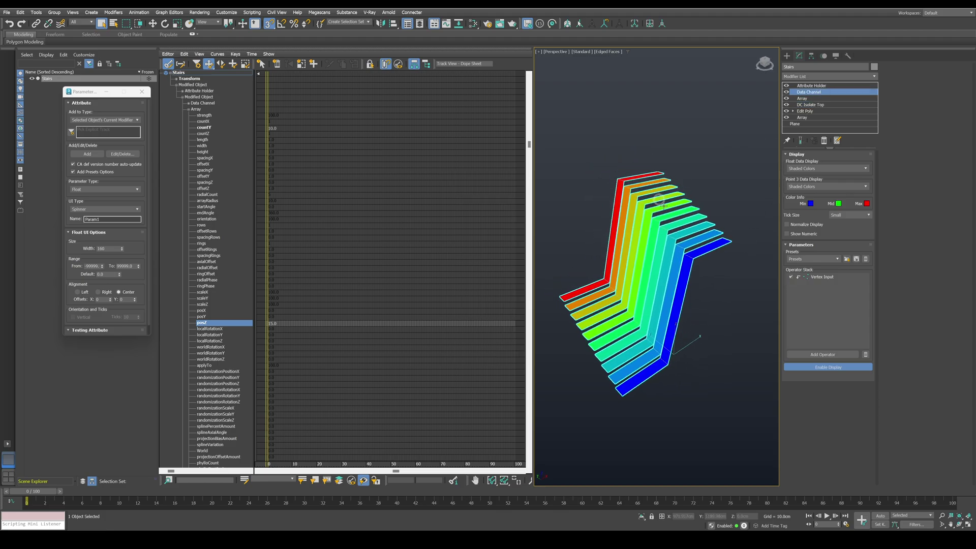
click(839, 354)
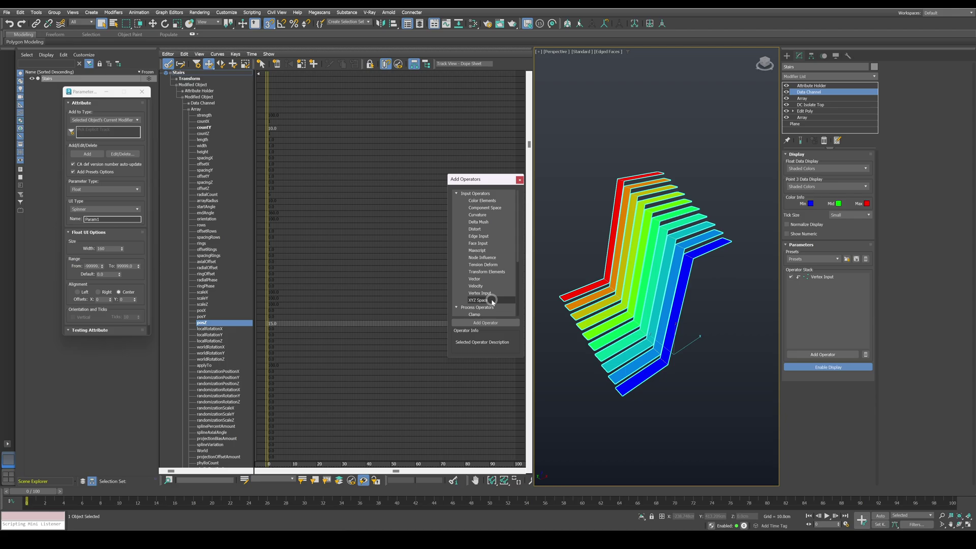
drag(483, 296, 796, 310)
click(845, 396)
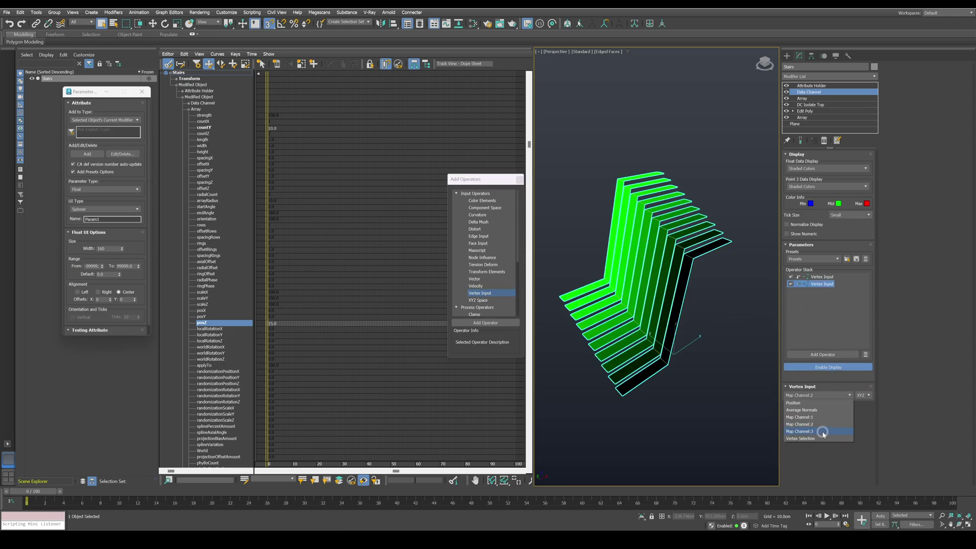
click(822, 432)
click(862, 395)
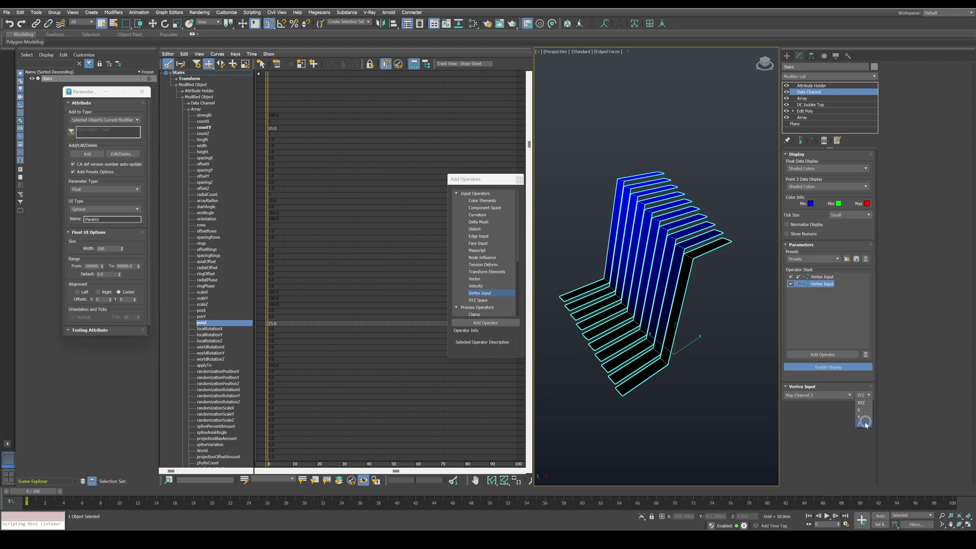
click(863, 425)
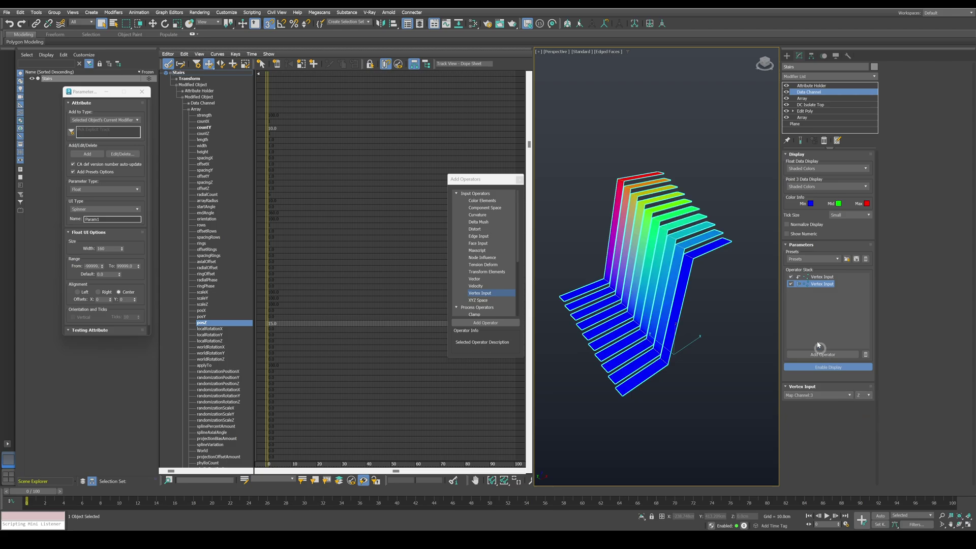
click(799, 234)
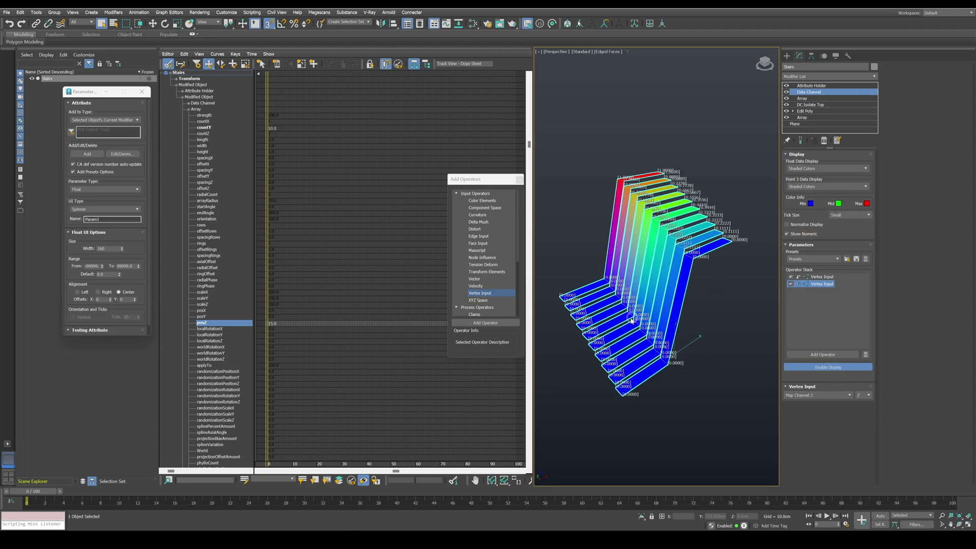
- Change the second Vertex Input's blend mode so only the upper flight is graded
right_click(815, 283)
click(827, 308)
alt+middle_drag(626, 307, 642, 389)
scroll(641, 389, up, 6)
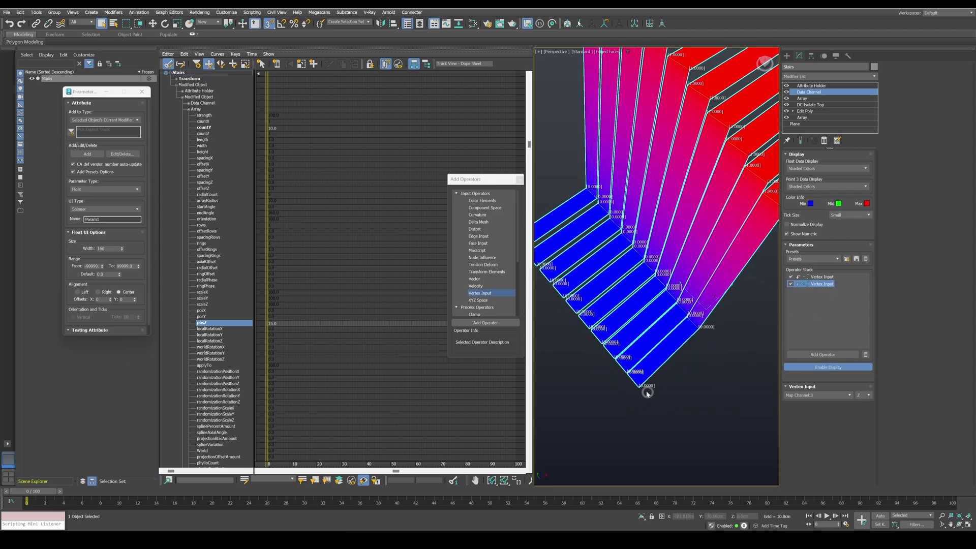
scroll(641, 385, down, 6)
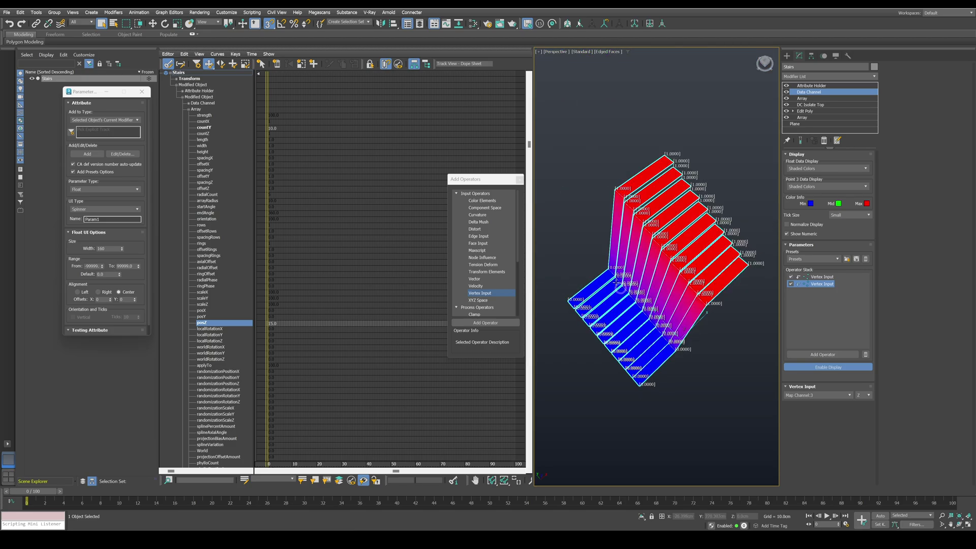
middle_drag(603, 270, 596, 285)
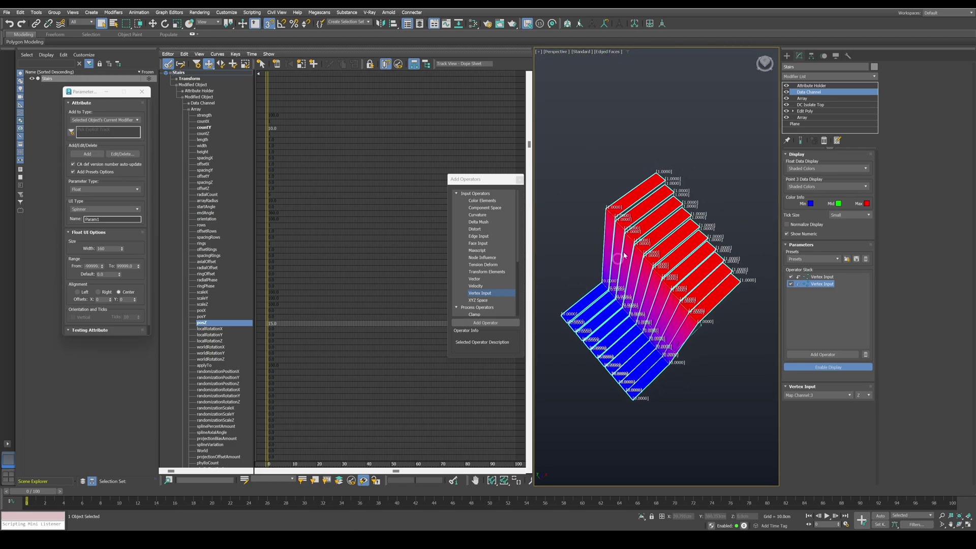
right_click(814, 283)
click(828, 332)
alt+middle_drag(814, 331, 635, 319)
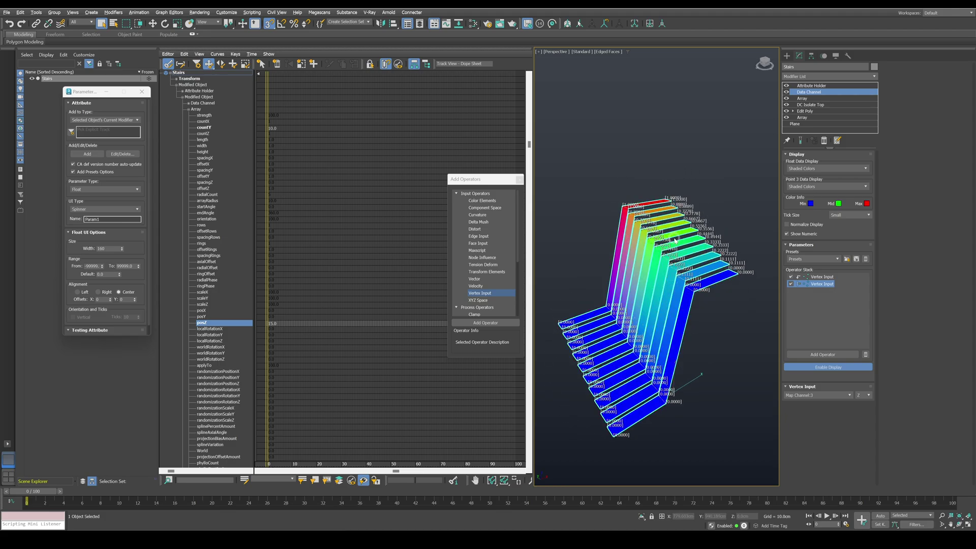
- Add a Scale operator to the Data Channel stack, keeping its value at 1.0
click(813, 367)
drag(524, 358, 547, 462)
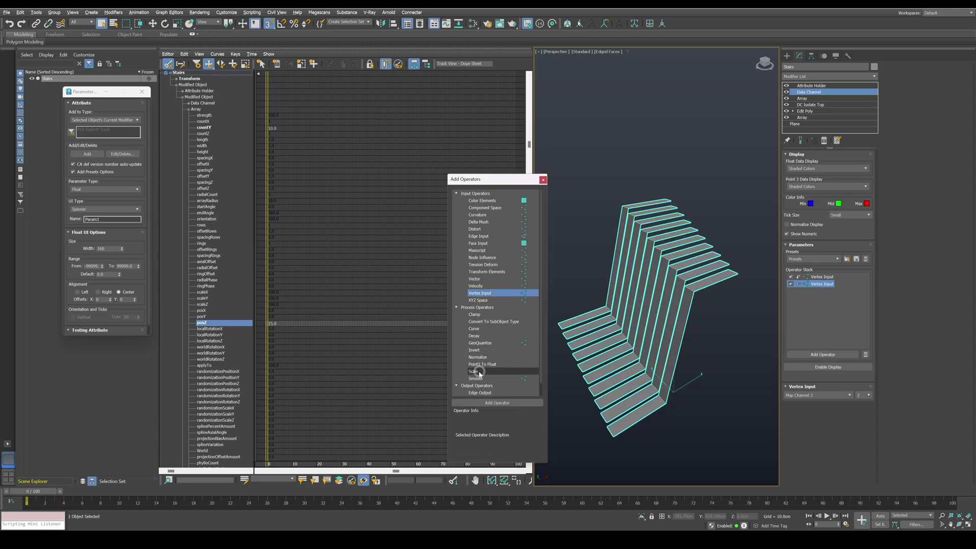
drag(478, 371, 823, 293)
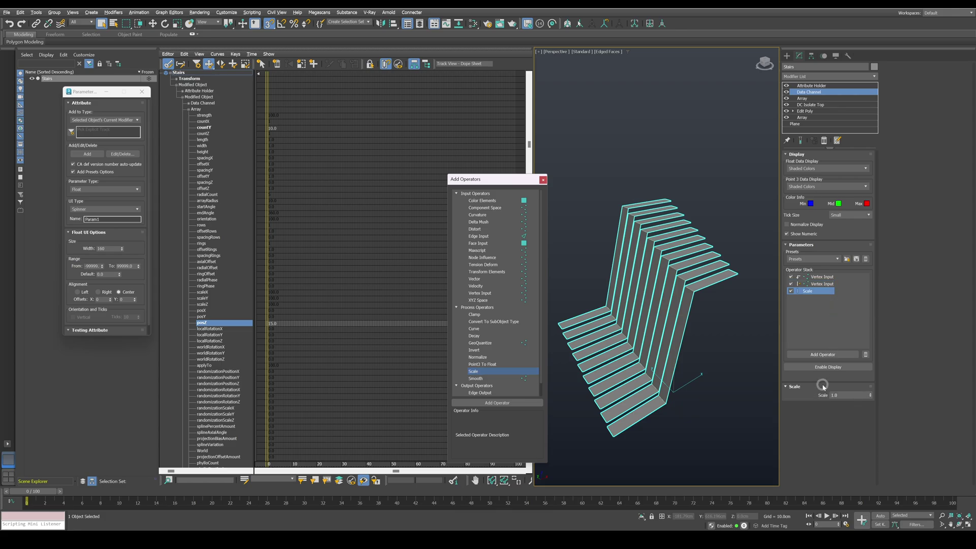
click(828, 367)
drag(870, 395, 857, 313)
right_click(857, 313)
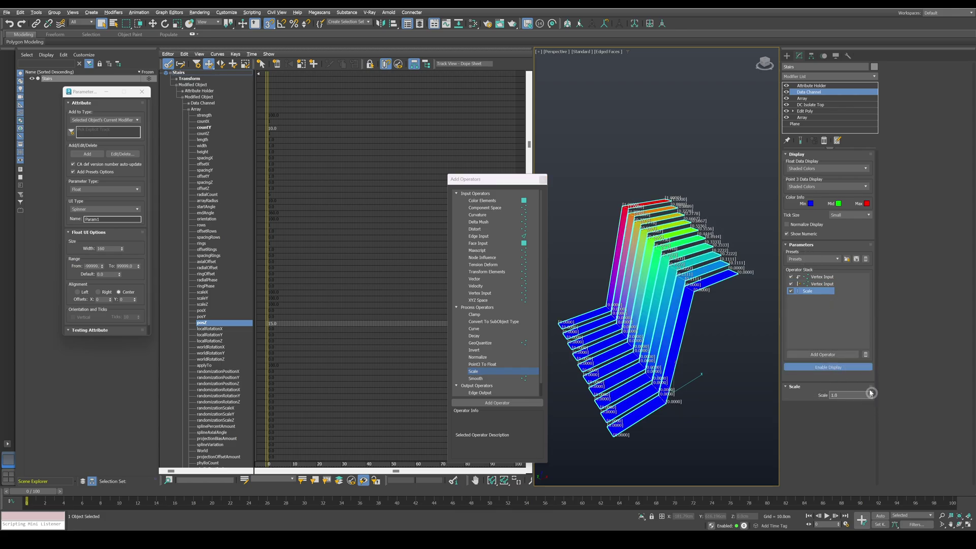
- Instance the Array's Z position expression controller into the Scale value, giving 300.0
click(806, 119)
click(515, 301)
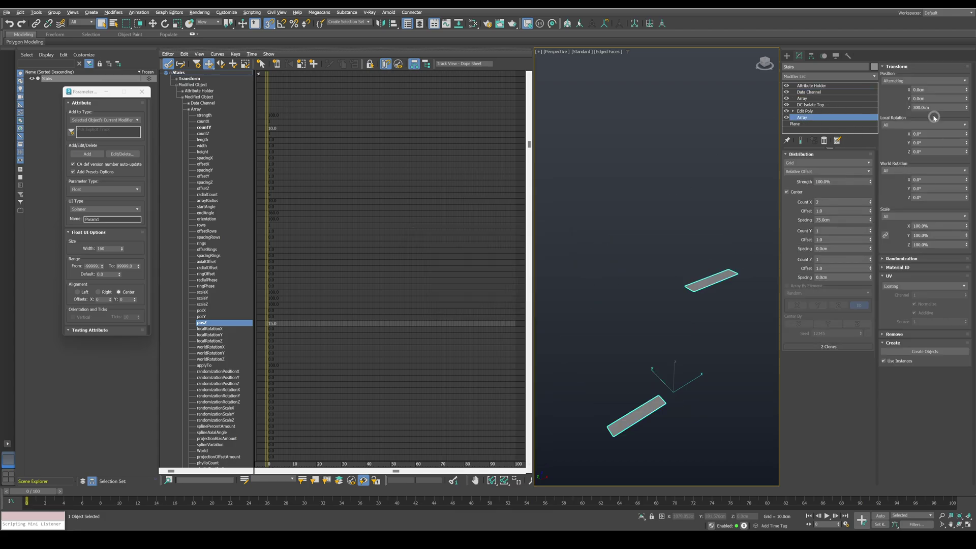
right_click(918, 107)
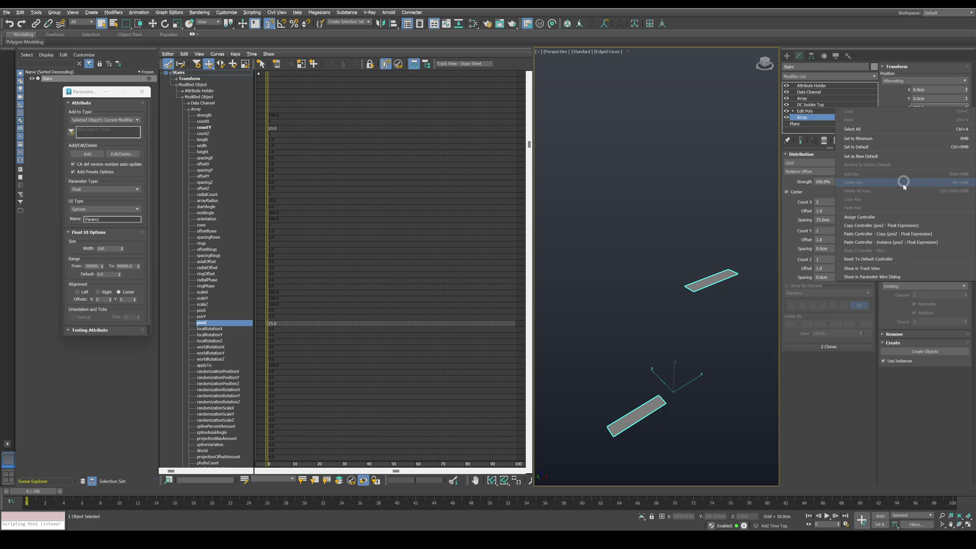
click(926, 227)
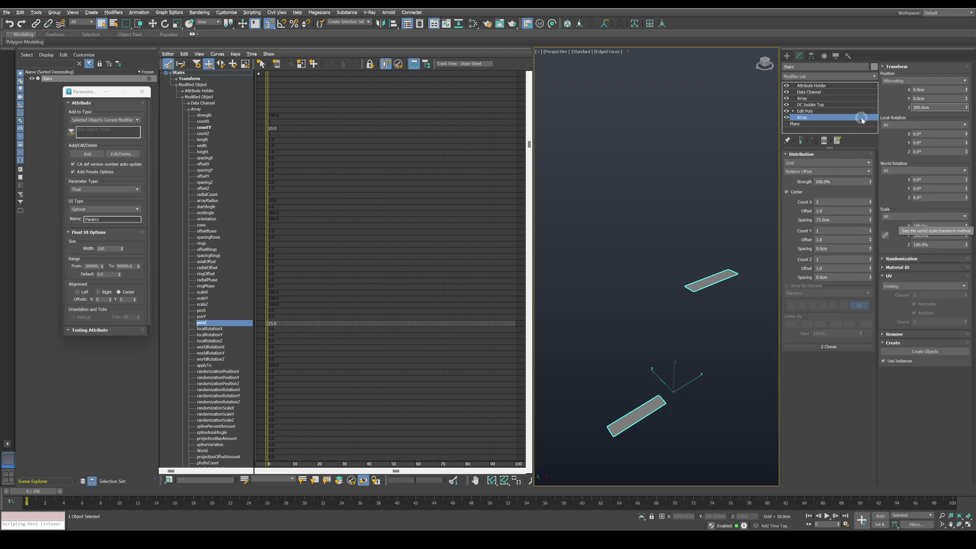
click(830, 93)
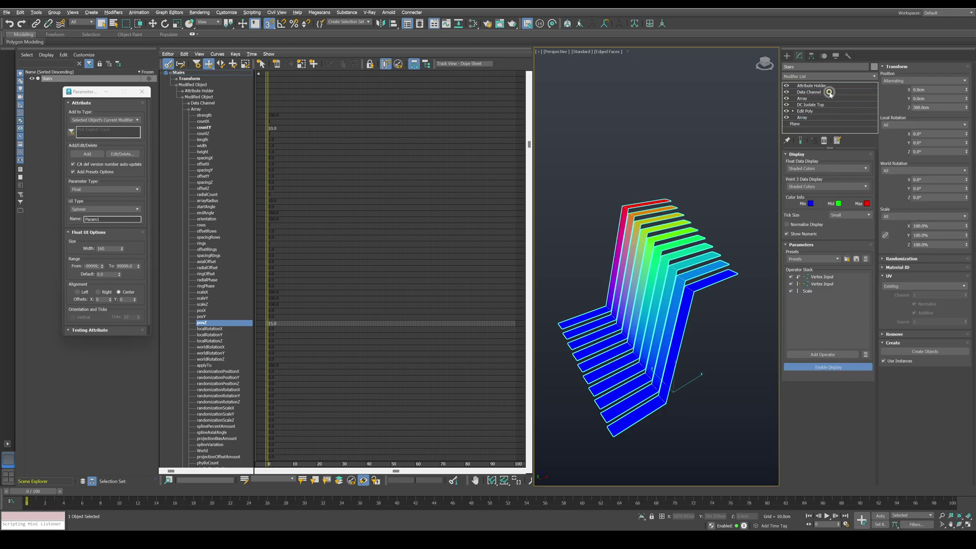
click(813, 291)
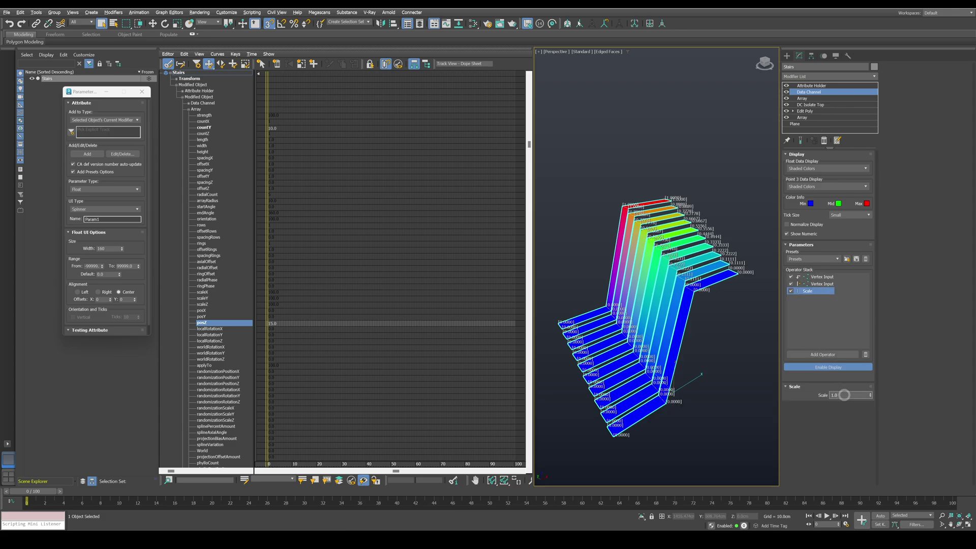
right_click(839, 395)
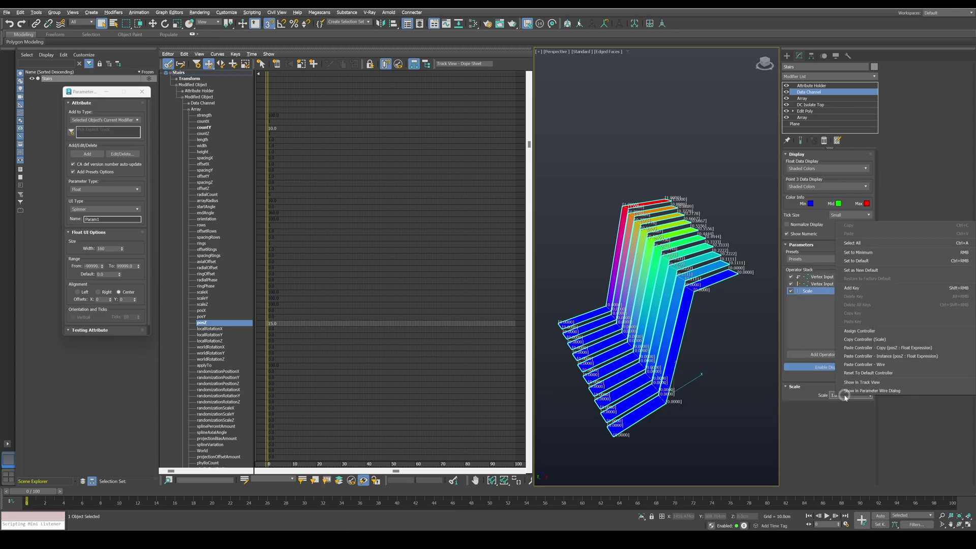
click(921, 357)
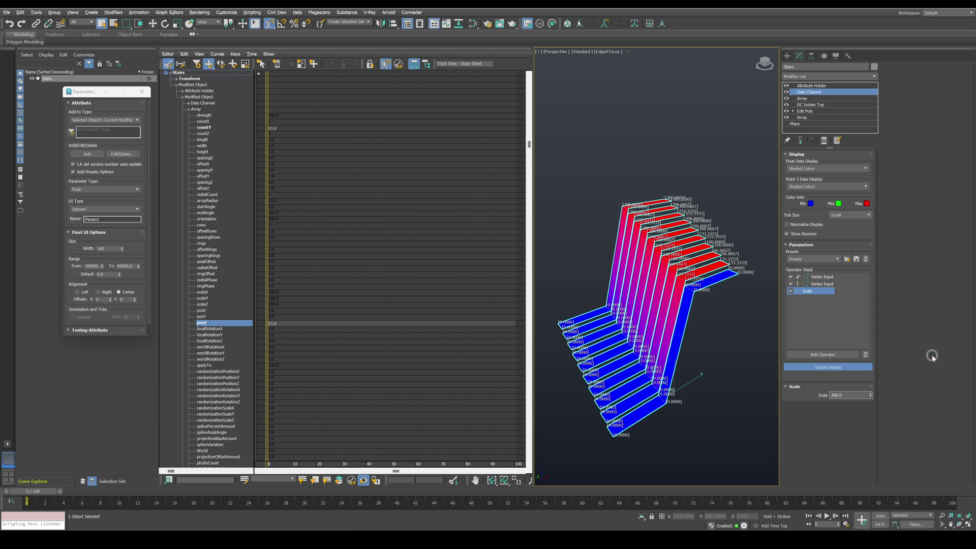
- Add a Vertex Output operator that subtracts the values from vertex Position Z
click(840, 354)
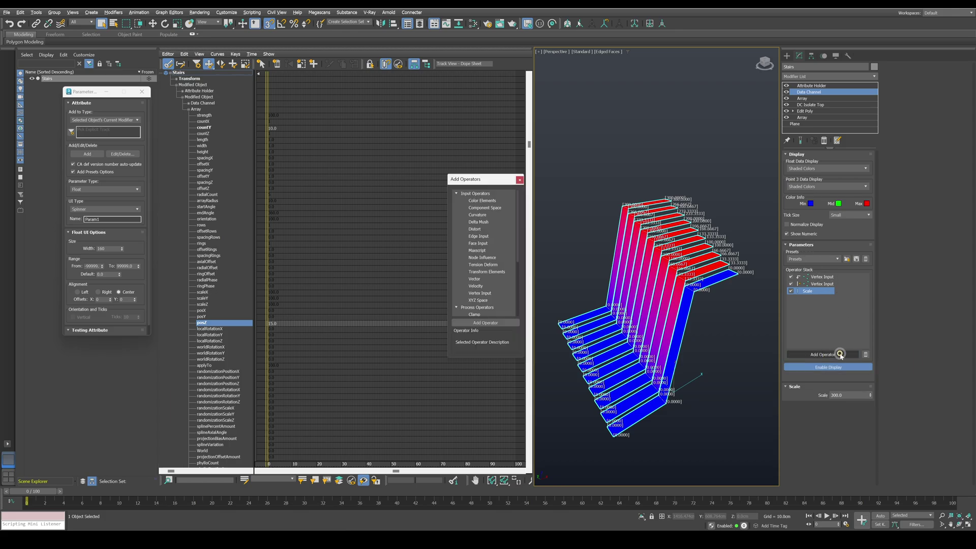
drag(524, 359, 530, 462)
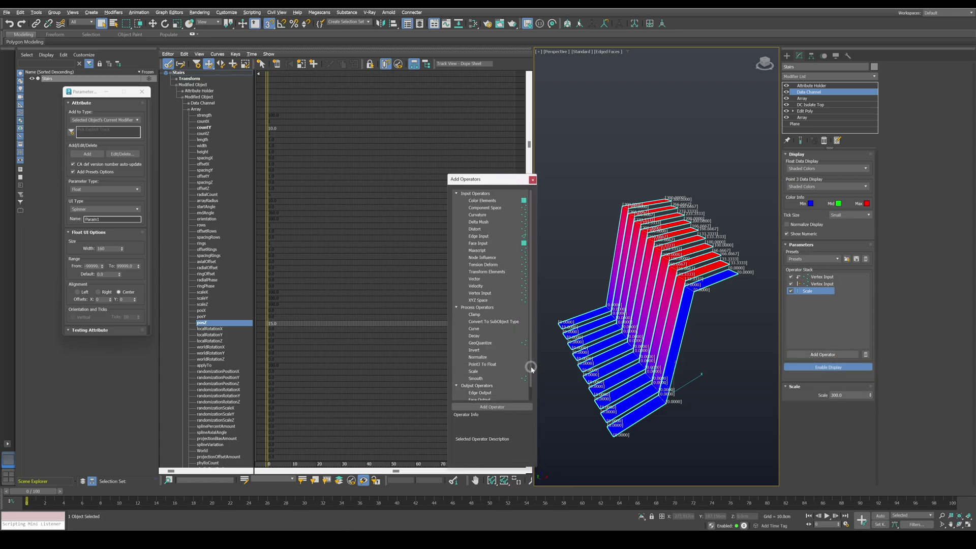
scroll(482, 395, down, 1)
double_click(481, 393)
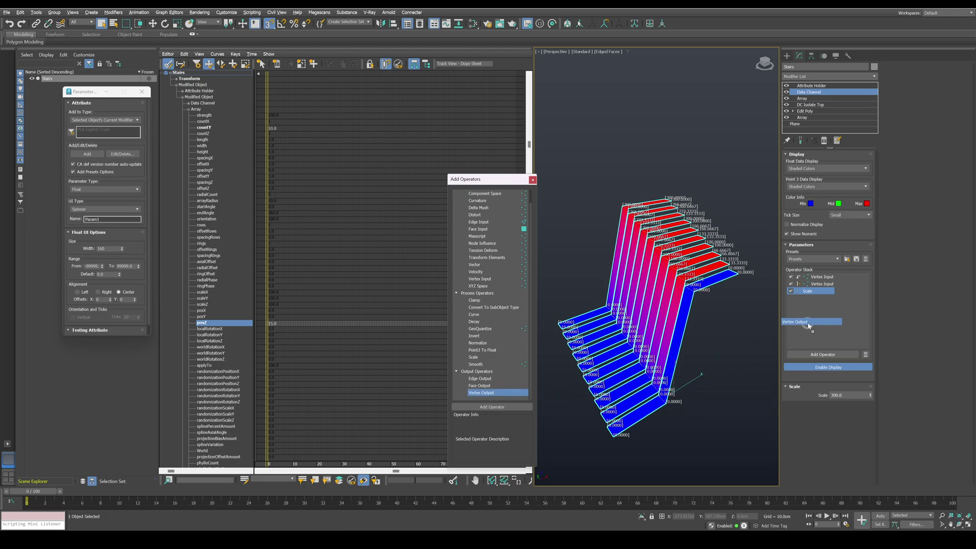
click(827, 395)
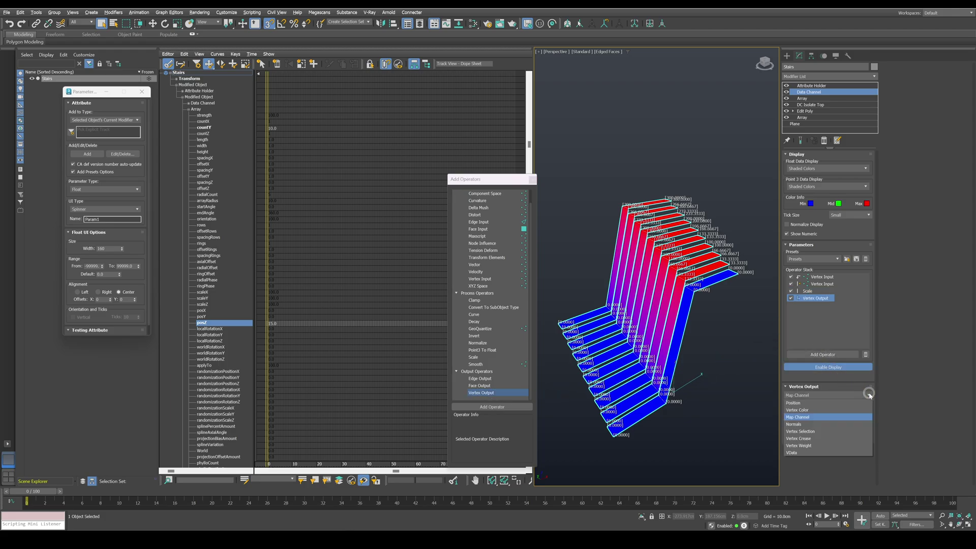
click(834, 407)
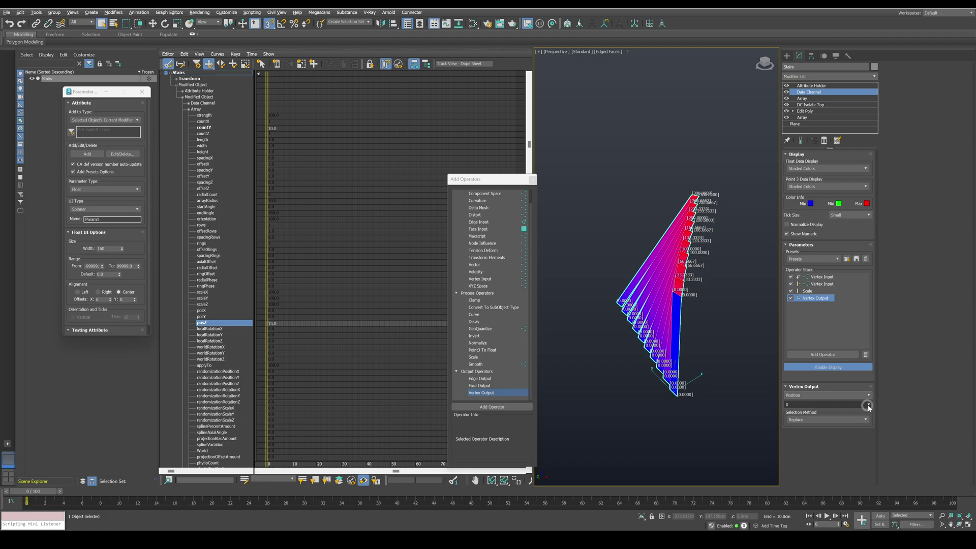
click(827, 404)
click(828, 425)
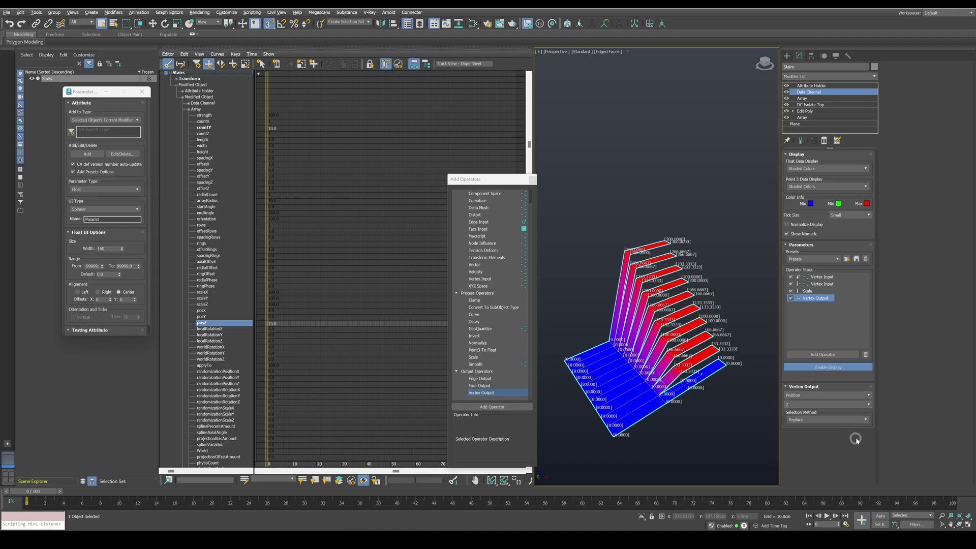
click(827, 419)
click(847, 441)
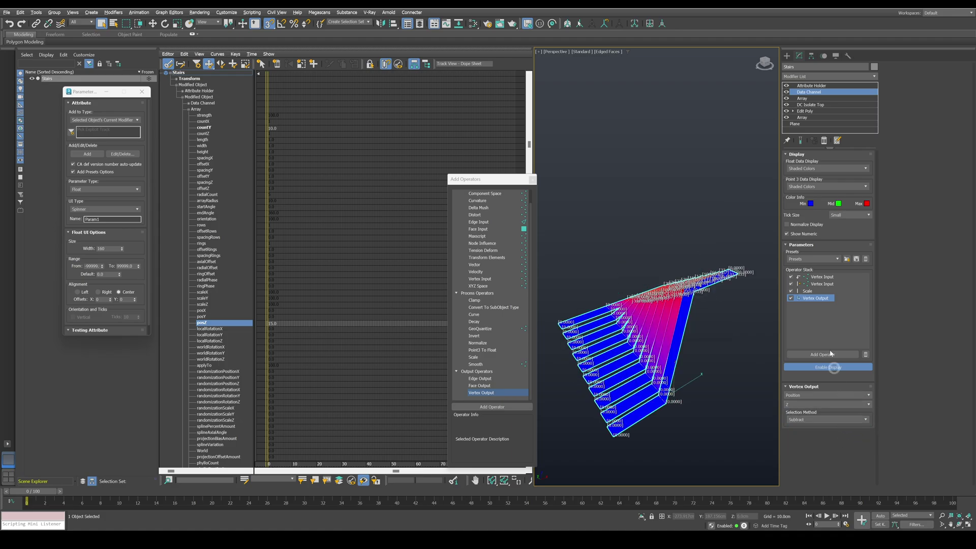
- Hide the numeric labels and the data colour display
click(808, 234)
click(828, 367)
alt+middle_drag(737, 316, 658, 338)
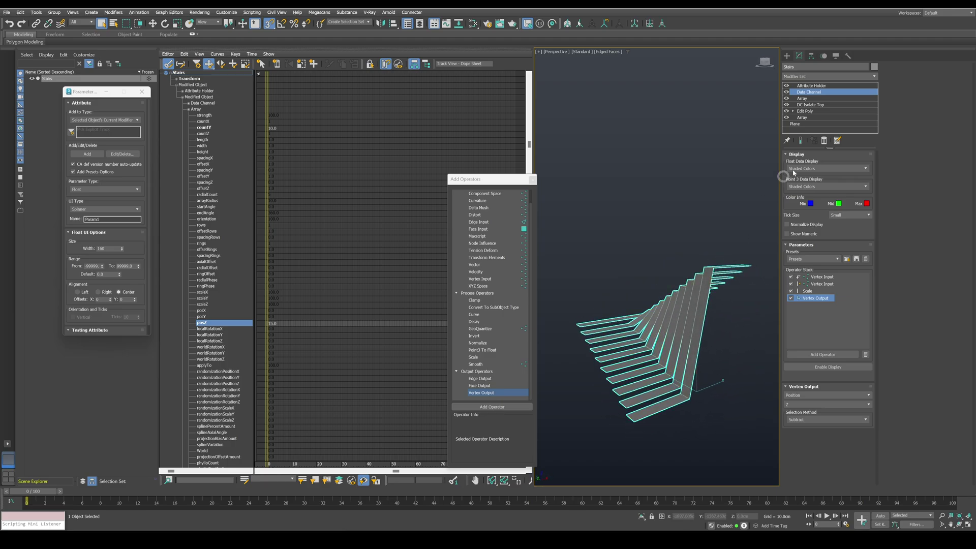
click(811, 85)
- Set 13 steps at height 5.8 and rename the Data Channel to DC Set Height
mouse_move(856, 188)
mouse_down()
mouse_move(852, 219)
mouse_move(847, 205)
mouse_up()
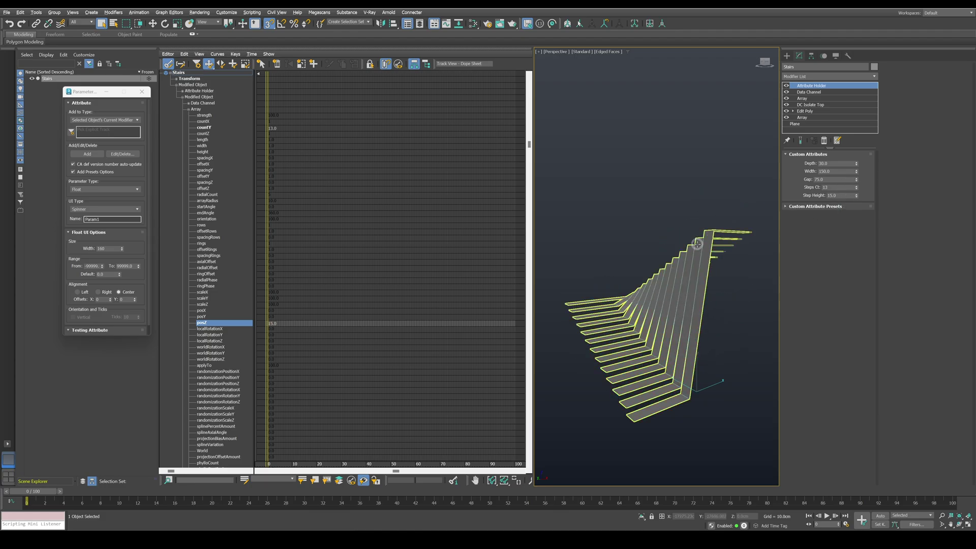
alt+middle_drag(644, 277, 647, 283)
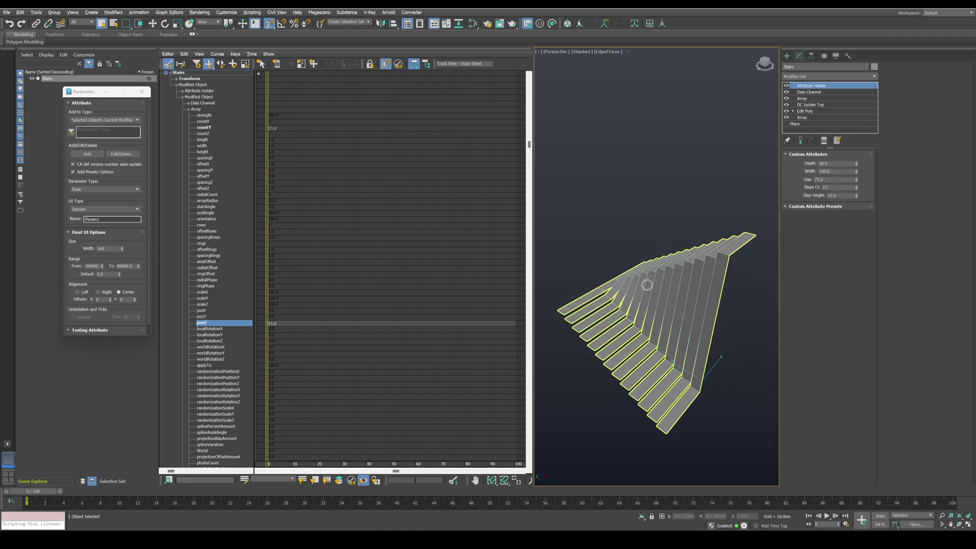
right_click(822, 91)
click(847, 96)
text(DC Set Height)
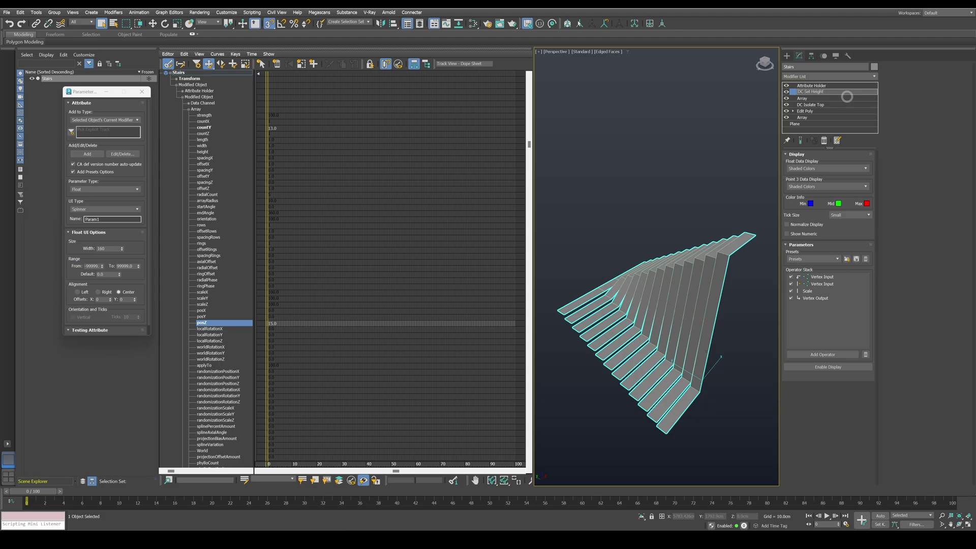
key(Return)
- Add a new Data Channel modifier above DC Set Height
mouse_move(643, 277)
alt+middle_down()
mouse_move(648, 259)
mouse_move(674, 268)
mouse_move(617, 289)
mouse_move(642, 272)
alt+middle_up()
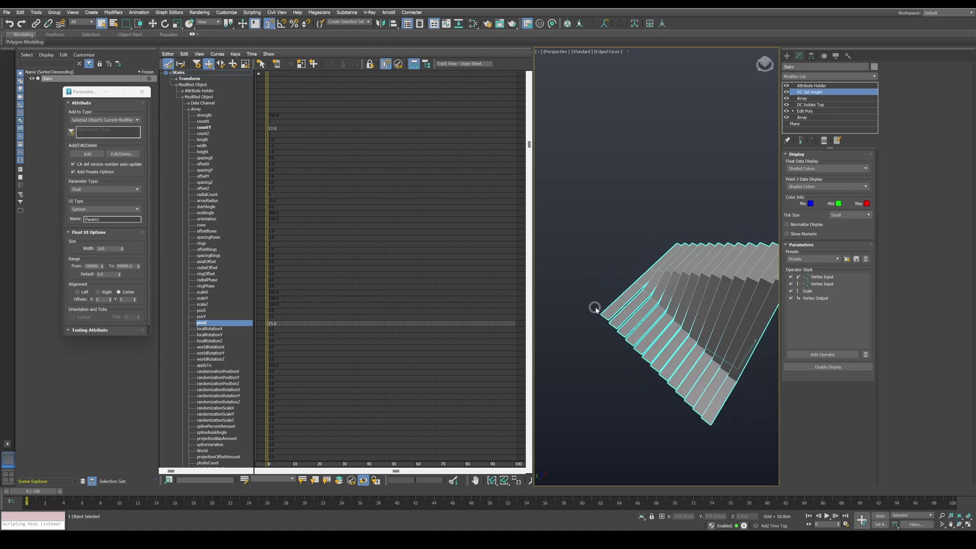
alt+middle_drag(595, 305, 625, 271)
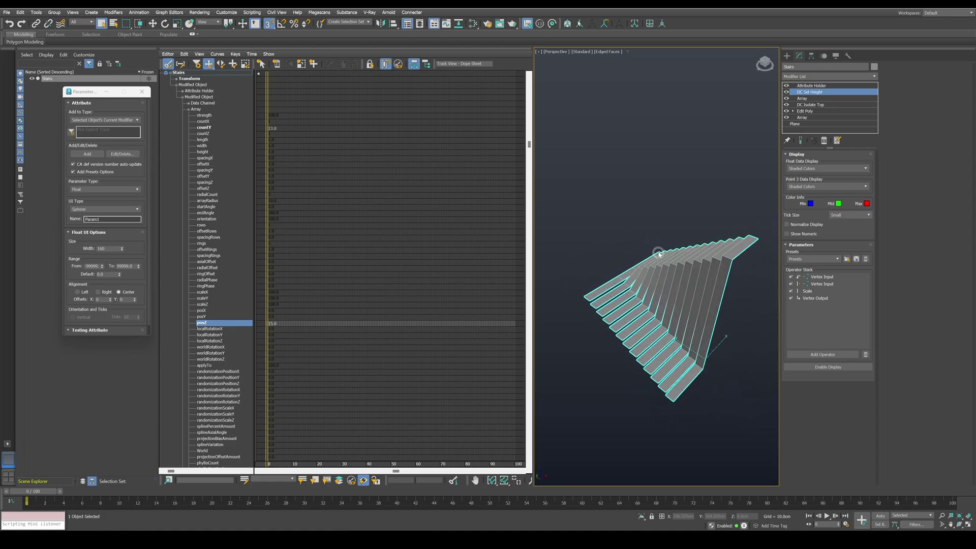
click(820, 77)
click(834, 94)
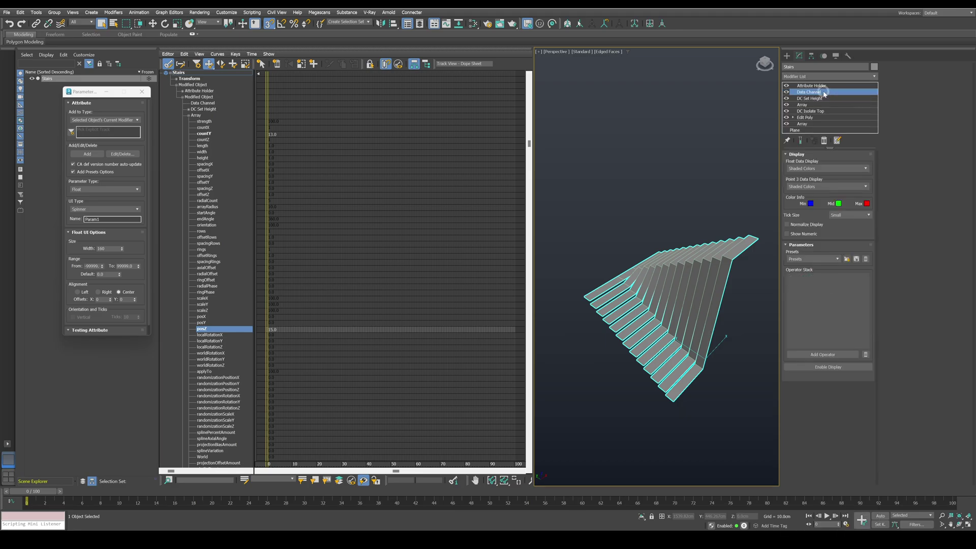
- Rename the new Data Channel modifier to 'DC Landing'
right_click(824, 93)
click(834, 95)
text(DC L)
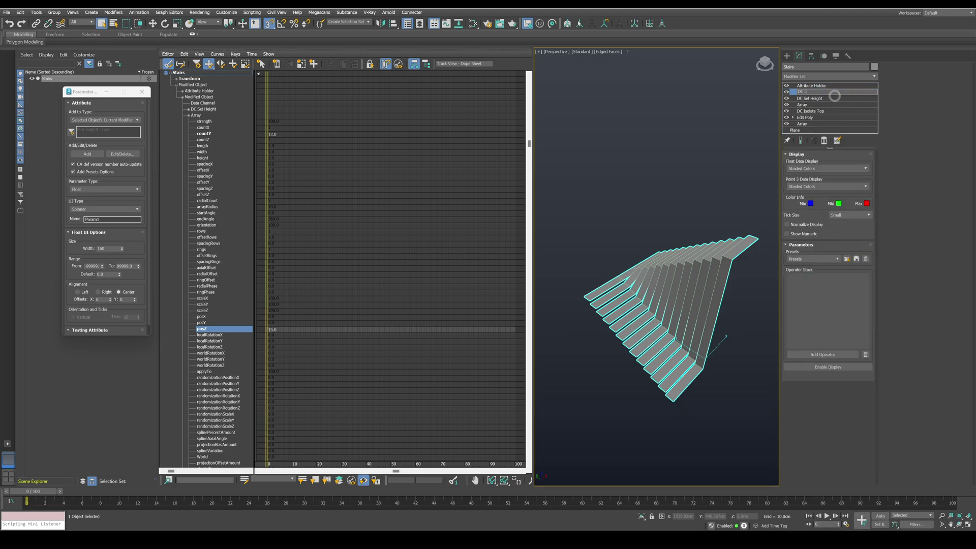
text(anding)
key(Return)
- Add a Component Space operator on Y, shown as a colour gradient with numeric values
click(841, 354)
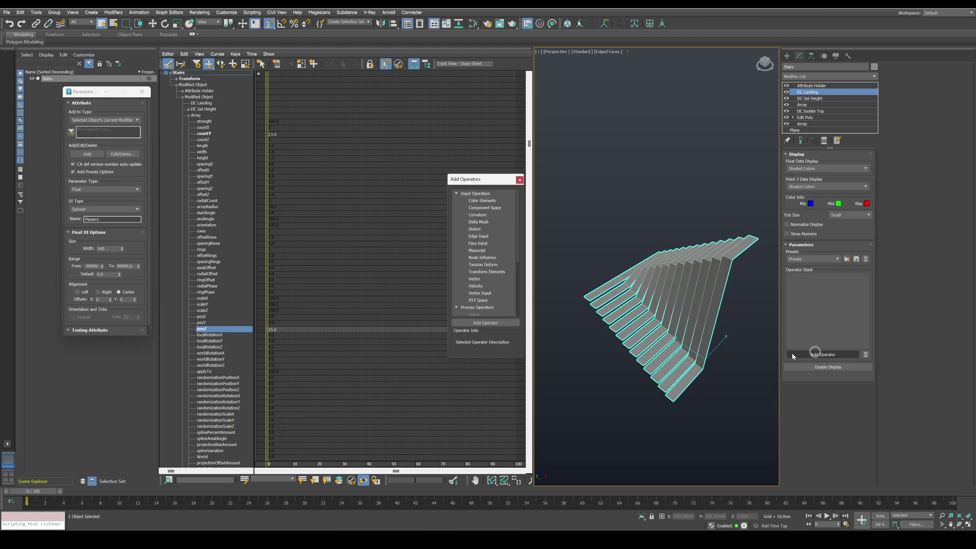
drag(521, 356, 539, 487)
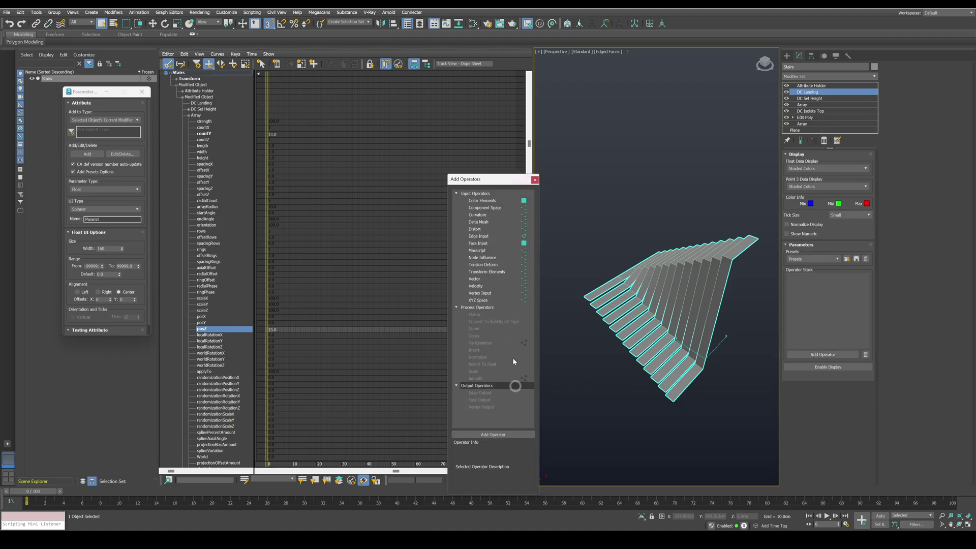
drag(483, 179, 825, 300)
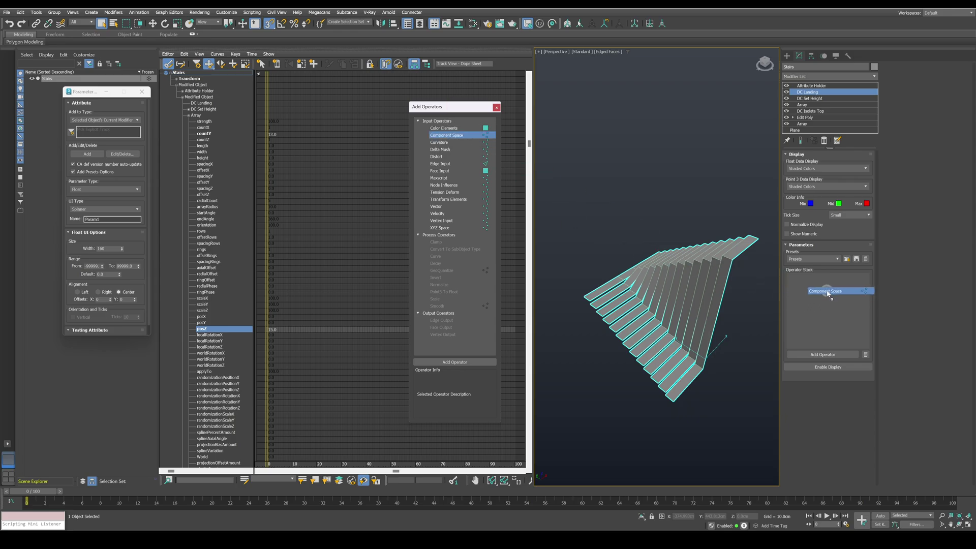
click(828, 366)
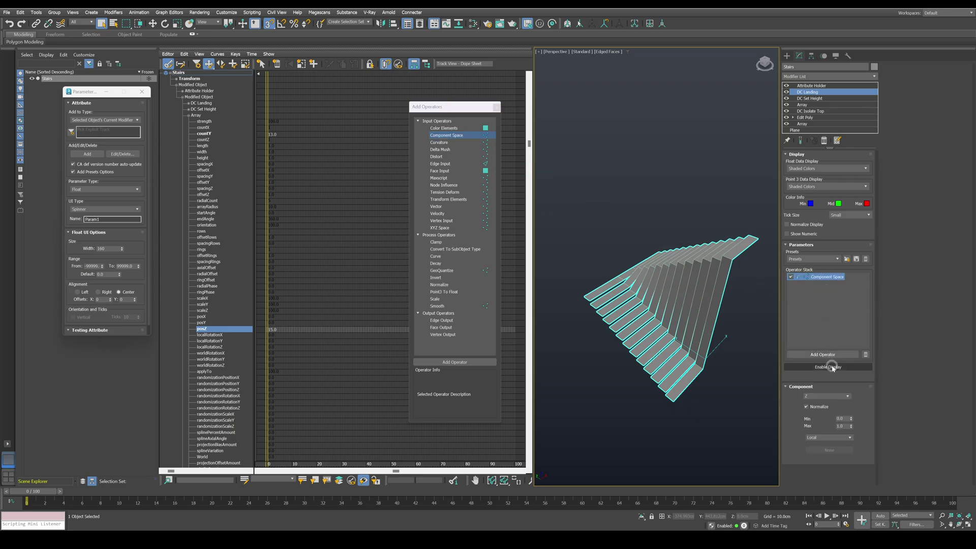
click(844, 396)
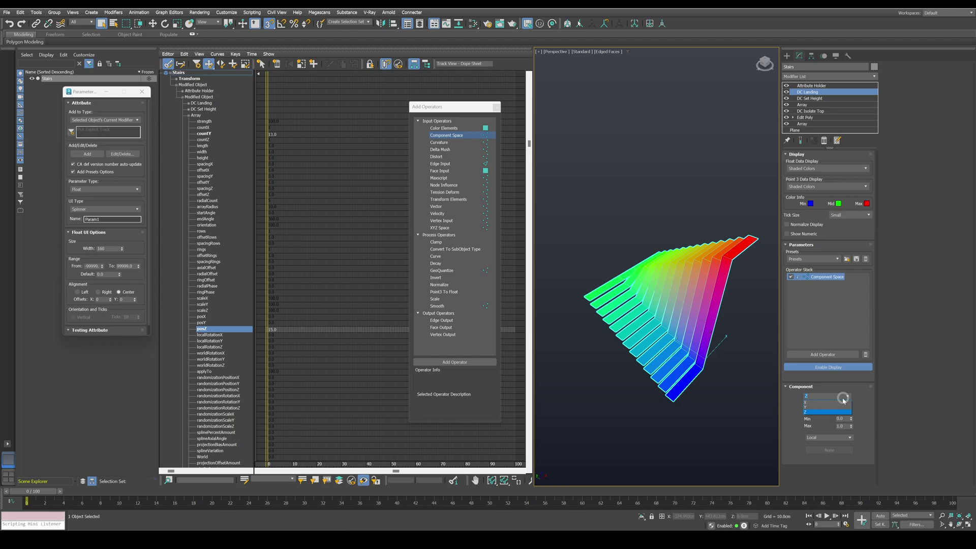
click(835, 407)
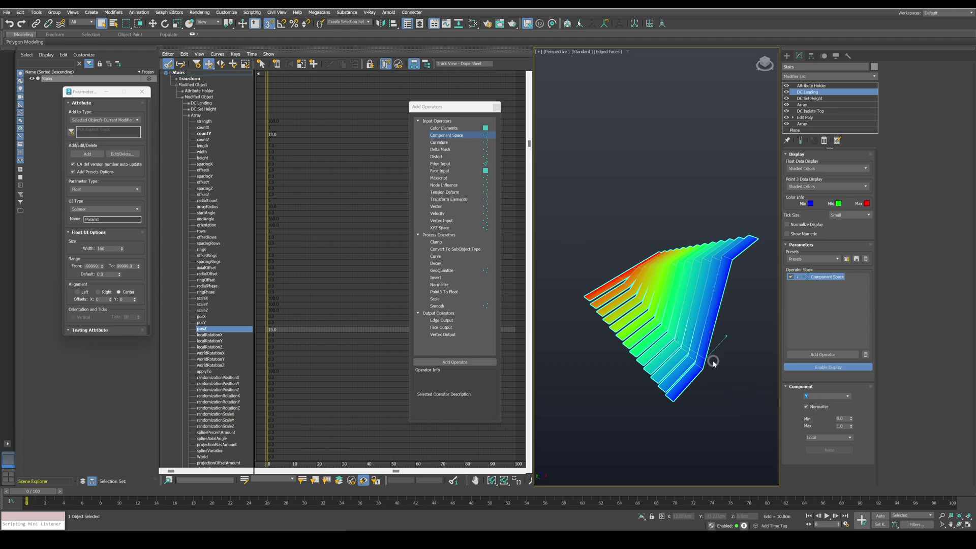
click(799, 235)
alt+middle_drag(705, 281, 657, 386)
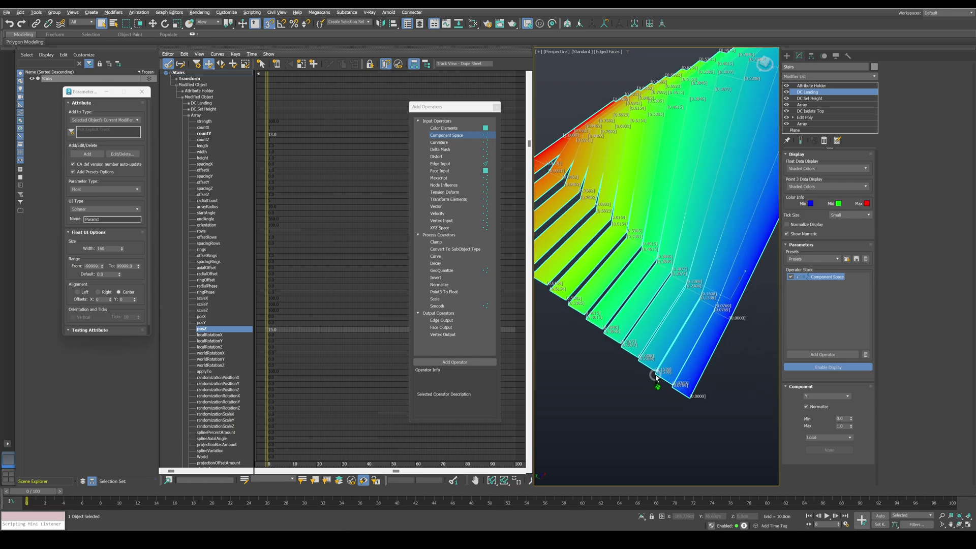
alt+middle_drag(655, 379, 753, 422)
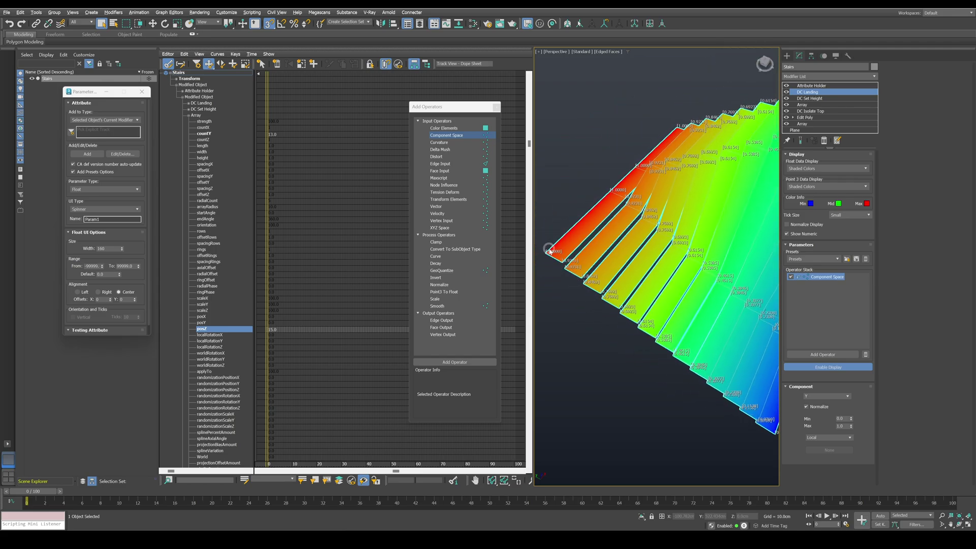
alt+middle_drag(563, 242, 566, 245)
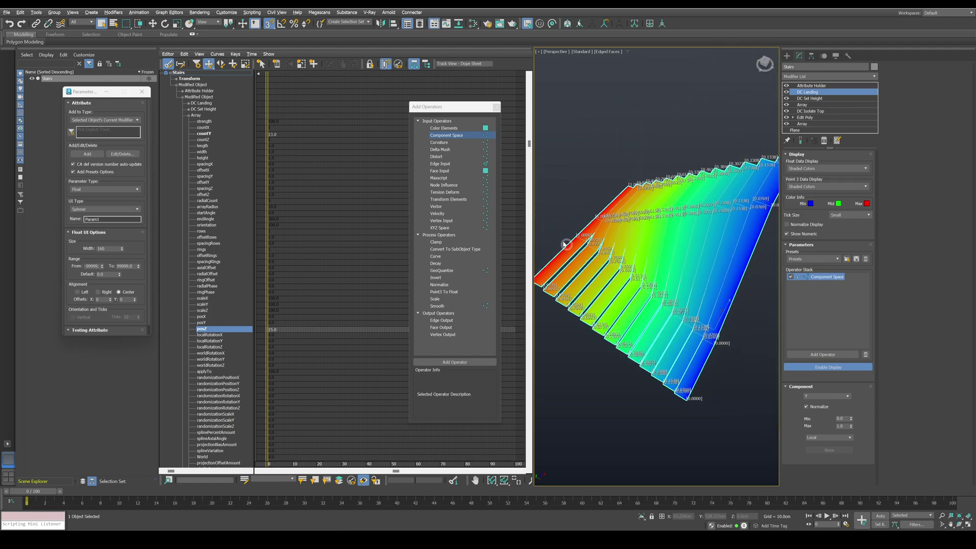
alt+middle_drag(643, 314, 590, 346)
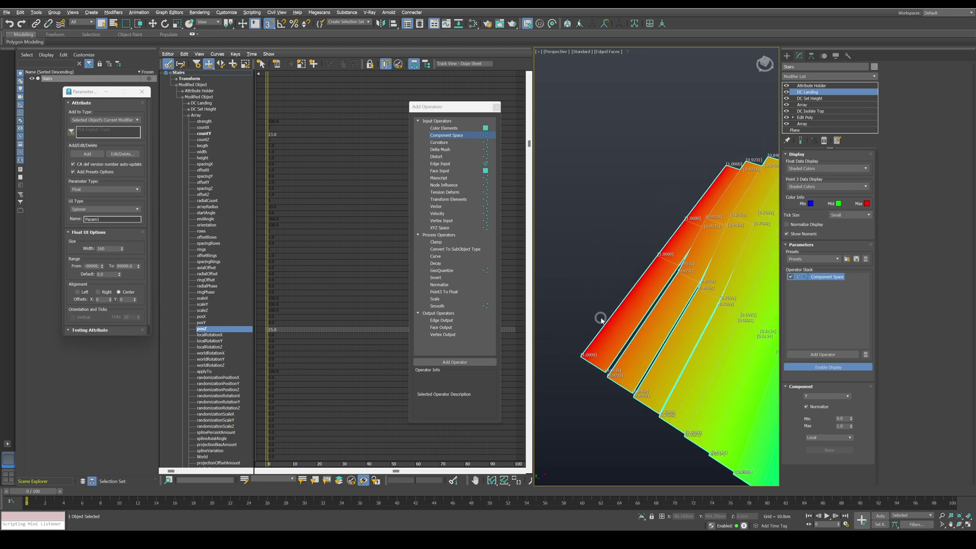
scroll(566, 265, down, 5)
alt+middle_drag(567, 266, 598, 265)
- Add a Curve operator below Component Space and open its enlarged, fitted curve graph
click(442, 258)
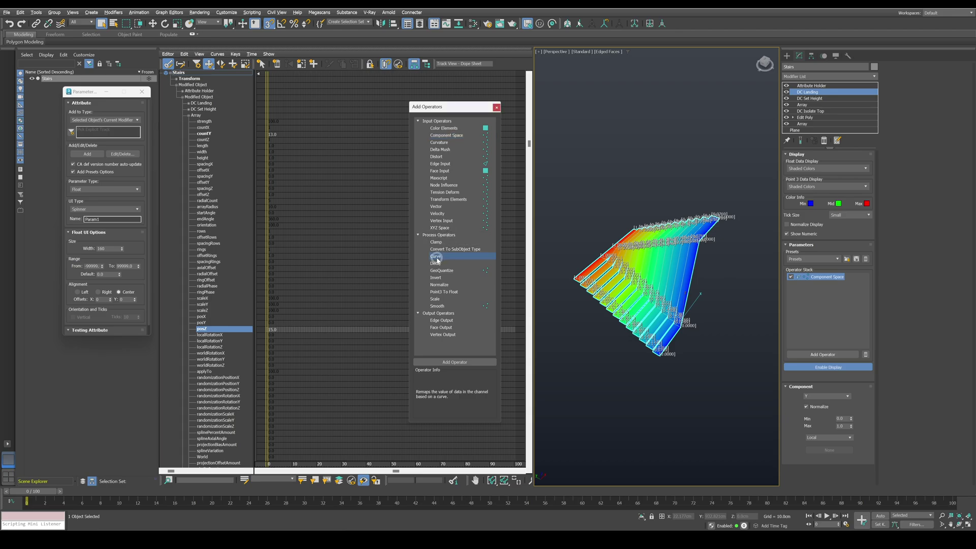
drag(442, 257, 813, 284)
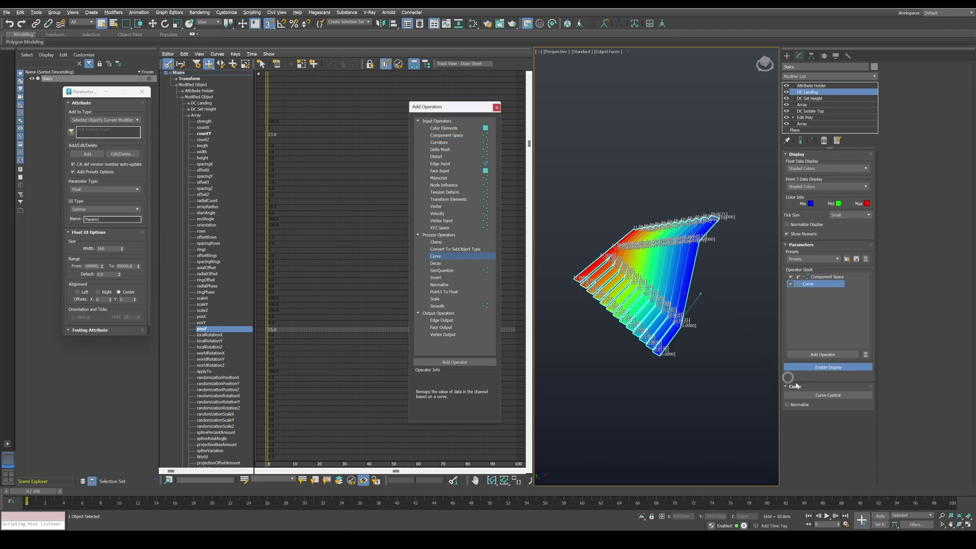
click(842, 397)
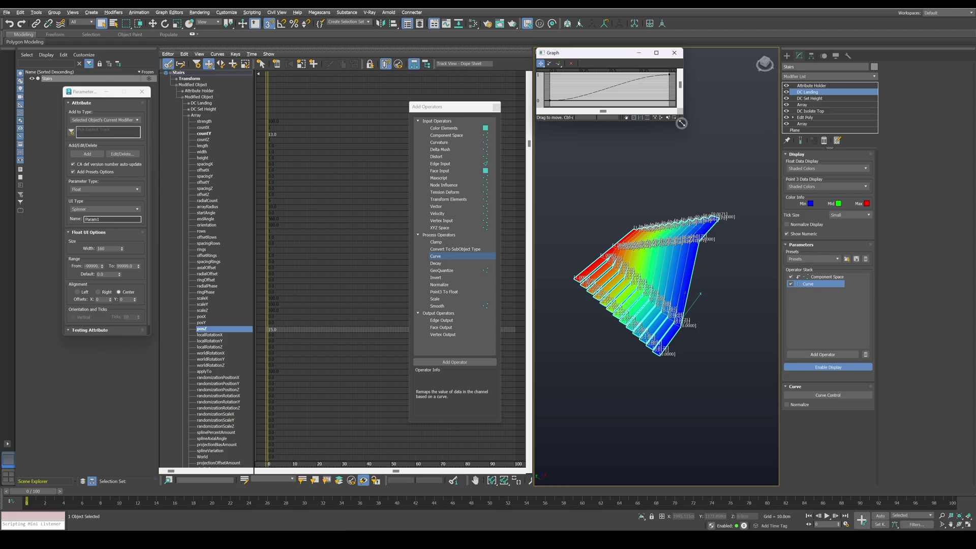
drag(681, 123, 716, 156)
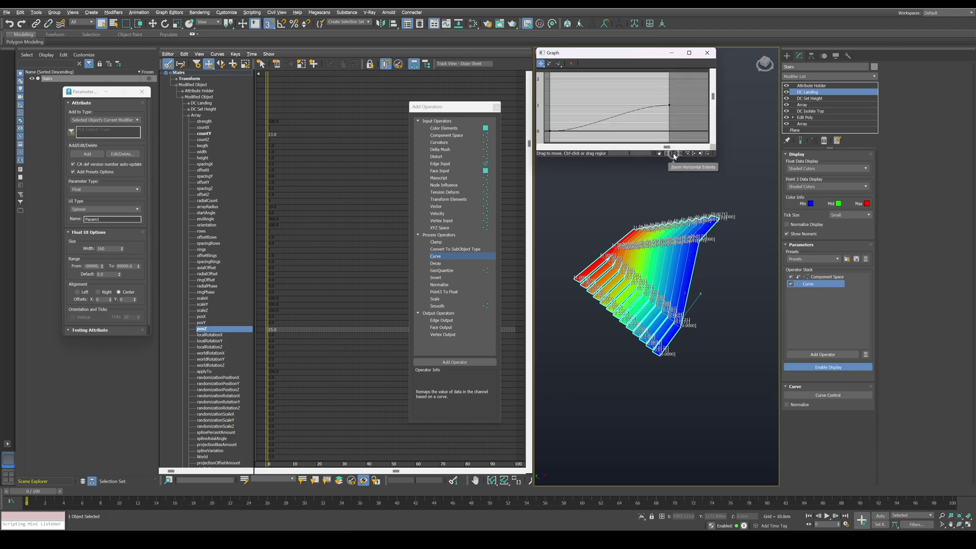
click(674, 154)
click(667, 153)
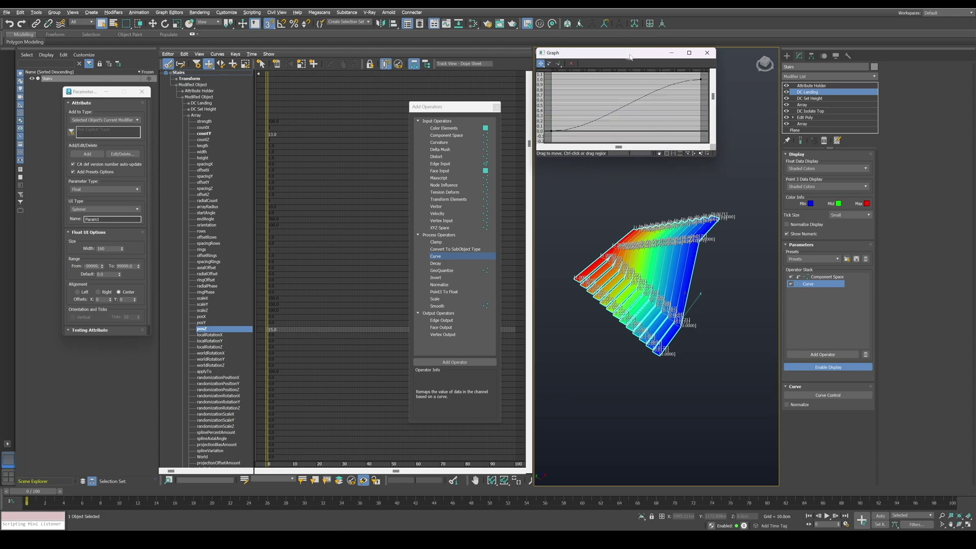
drag(630, 57, 466, 77)
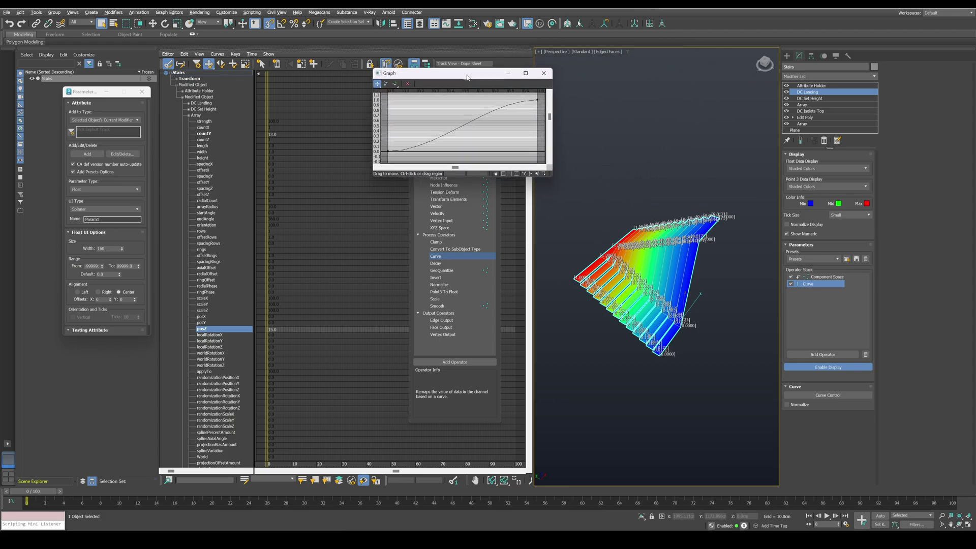
click(803, 234)
- Reshape the curve with a corner end point and a new point at 0.99, 0
drag(439, 151, 526, 148)
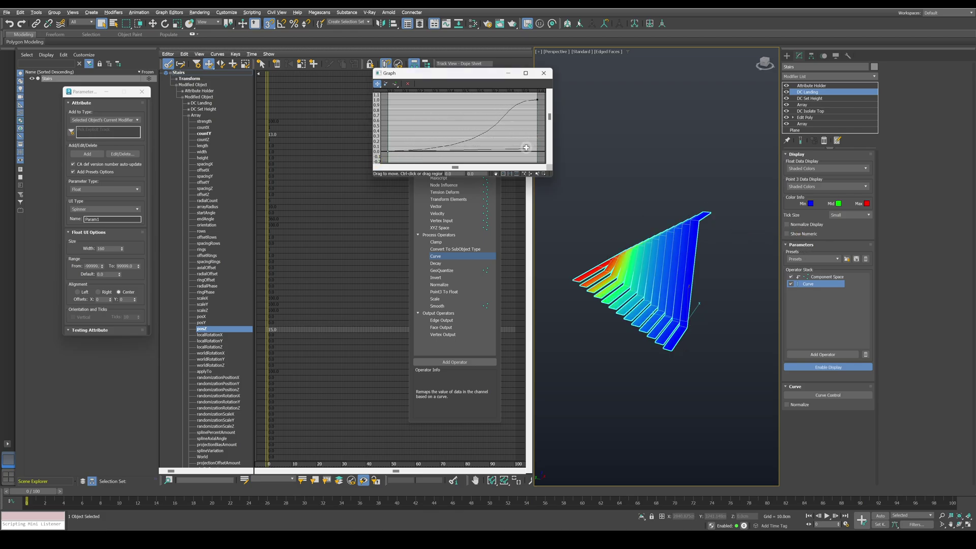
drag(526, 105, 457, 92)
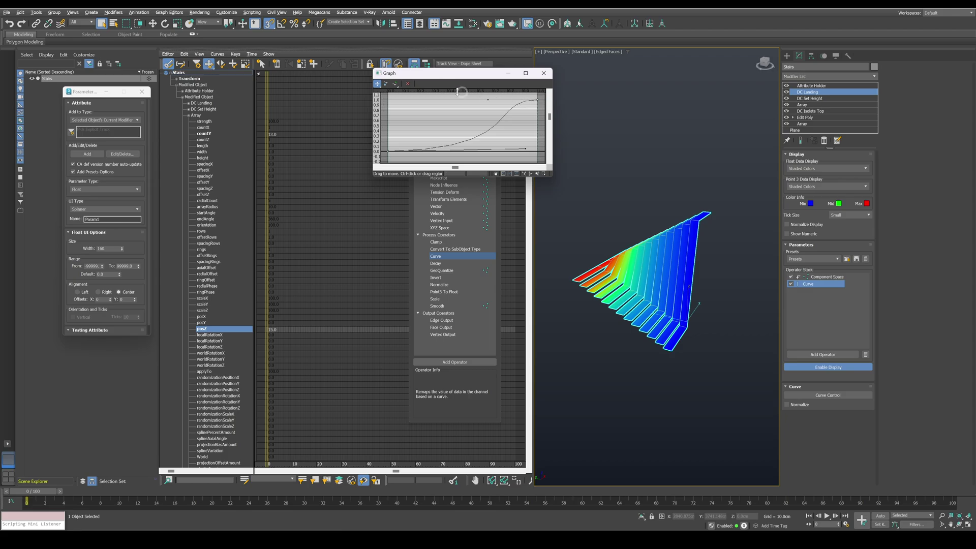
right_click(538, 100)
click(559, 105)
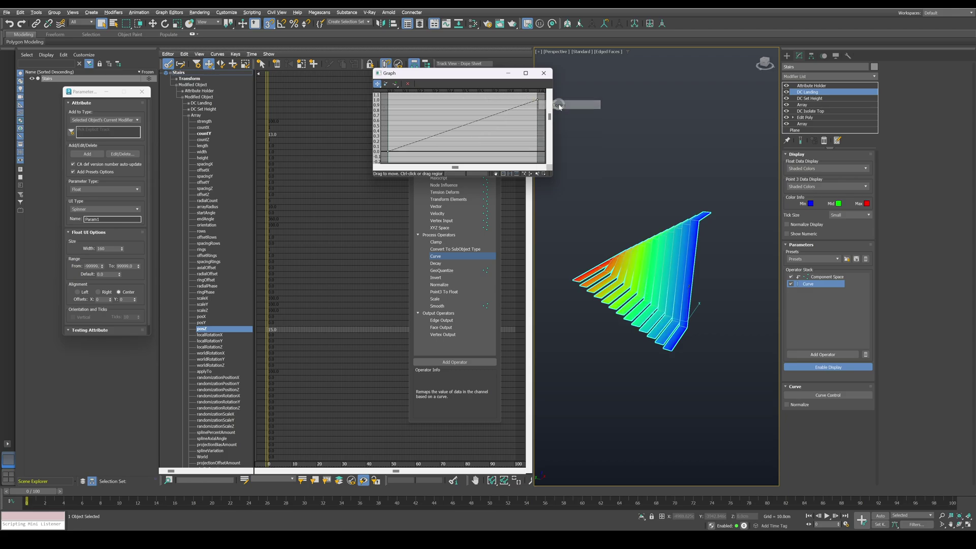
click(395, 84)
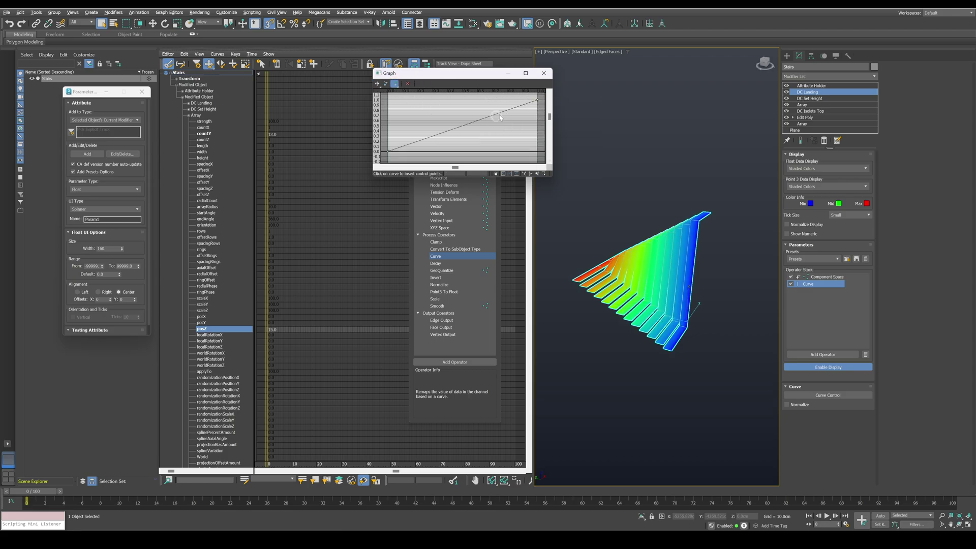
click(507, 109)
click(377, 84)
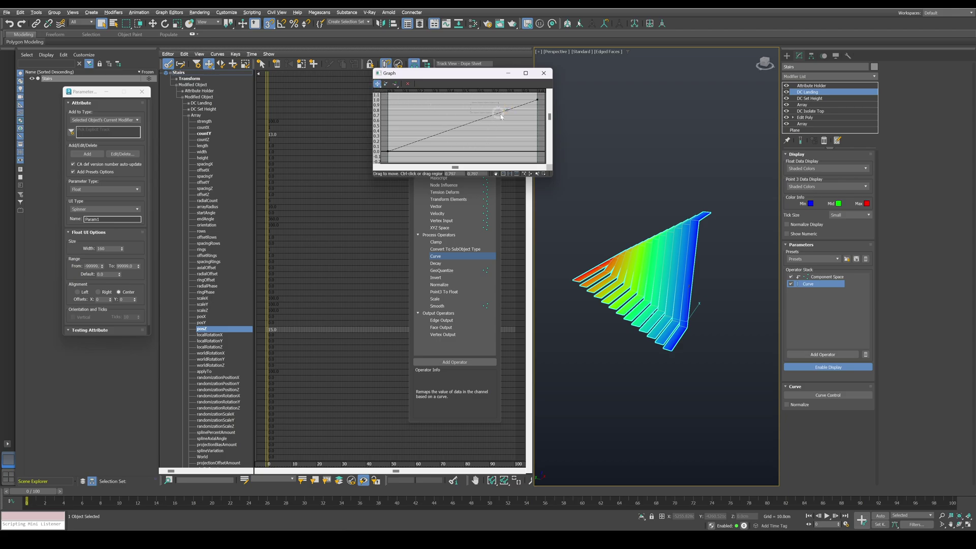
double_click(456, 173)
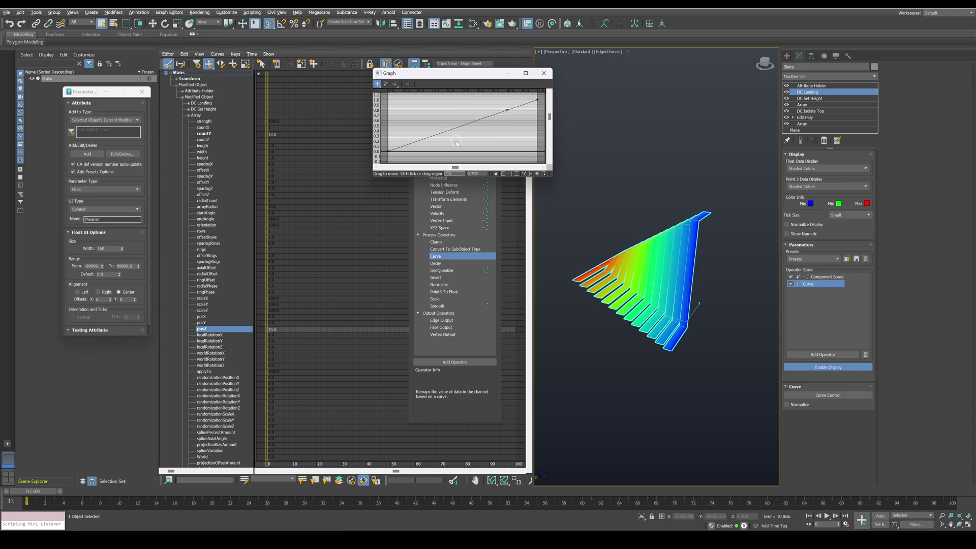
text(0.99)
key(Return)
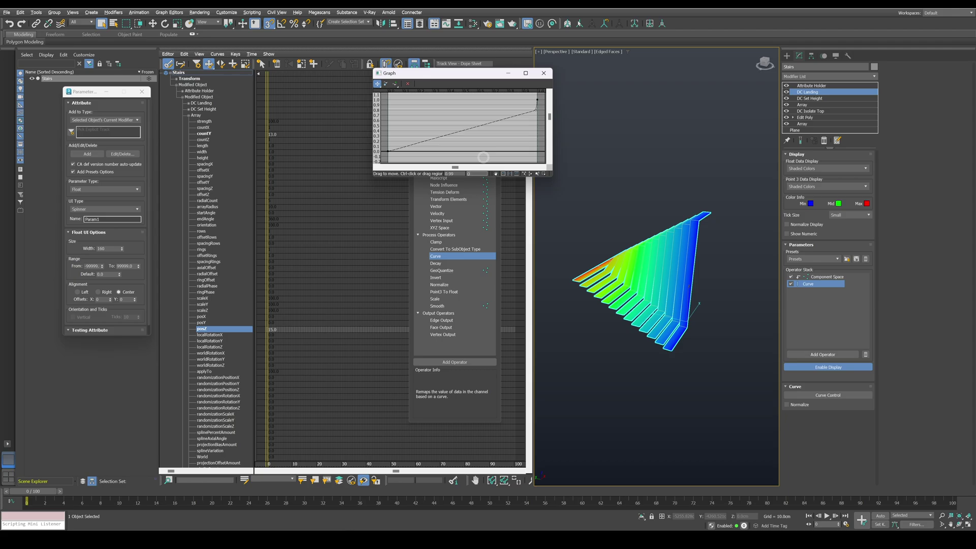
text(0)
key(Return)
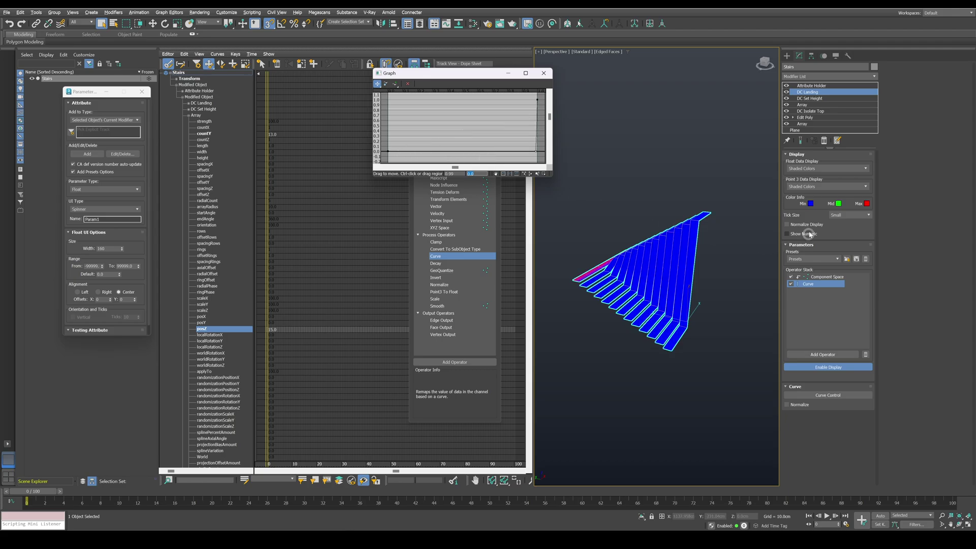
- Show numeric values again and re-set the low curve point to 0.99, 0
click(787, 234)
alt+middle_drag(619, 255, 629, 263)
scroll(629, 264, up, 5)
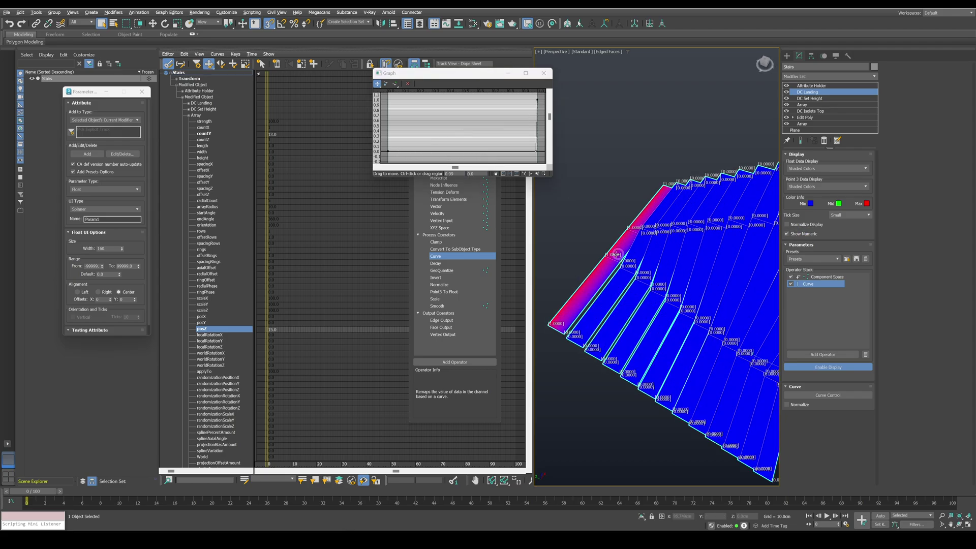
mouse_move(535, 151)
mouse_down()
mouse_move(485, 105)
mouse_move(495, 102)
mouse_move(519, 145)
mouse_up()
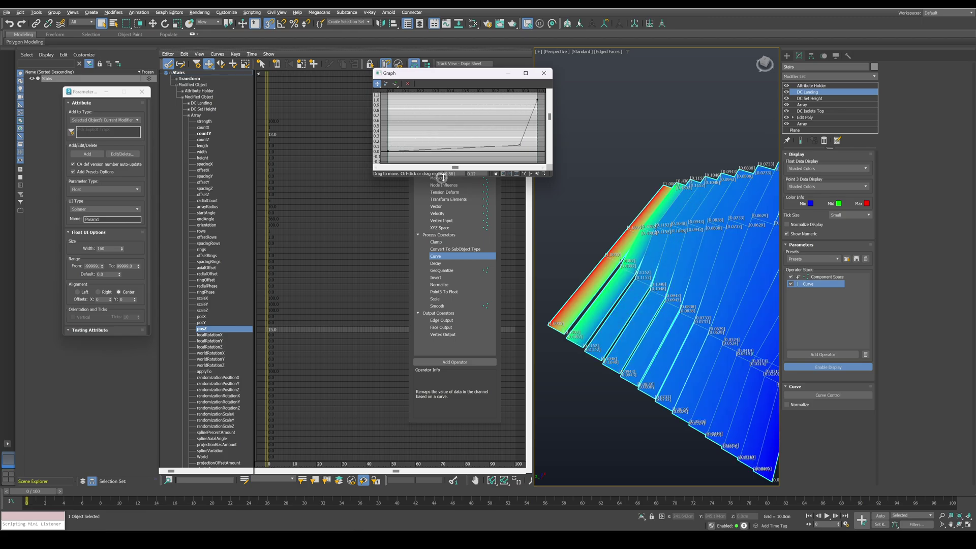
text(.99)
double_click(473, 174)
text(0)
key(Return)
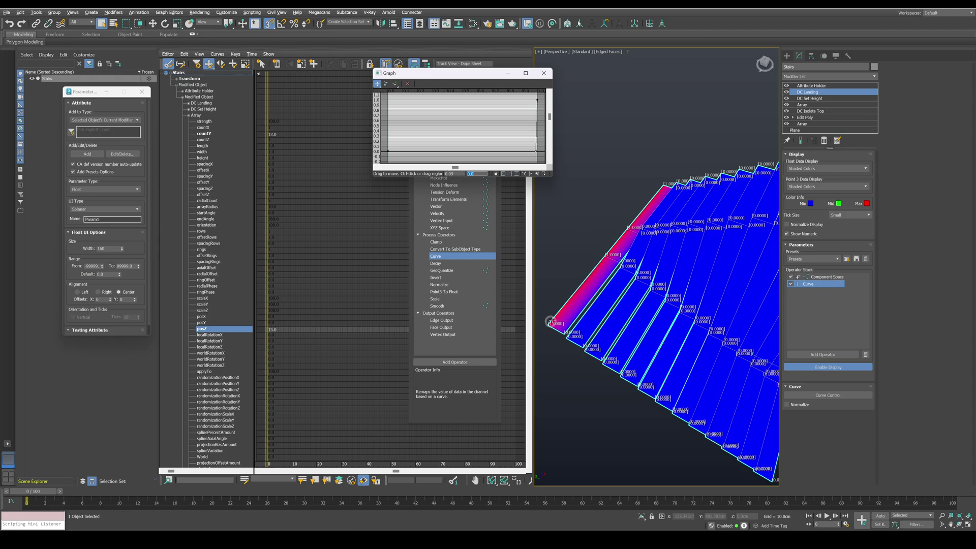
- Add a Scale operator below Curve and raise its factor to 7.9
click(544, 72)
drag(435, 299, 819, 312)
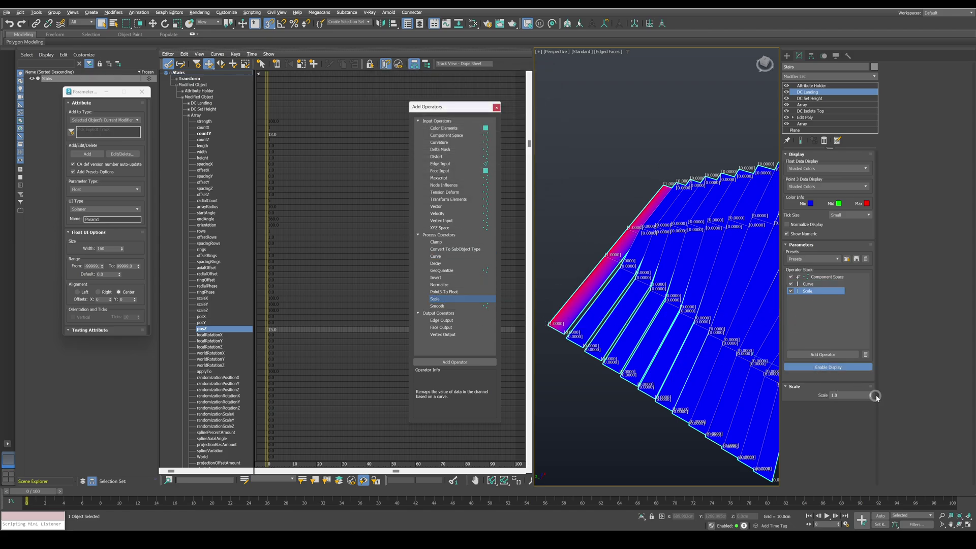
drag(870, 394, 869, 367)
- Wire the DC Landing Scale track from Track View to the stairs' Attribute Holder
click(187, 116)
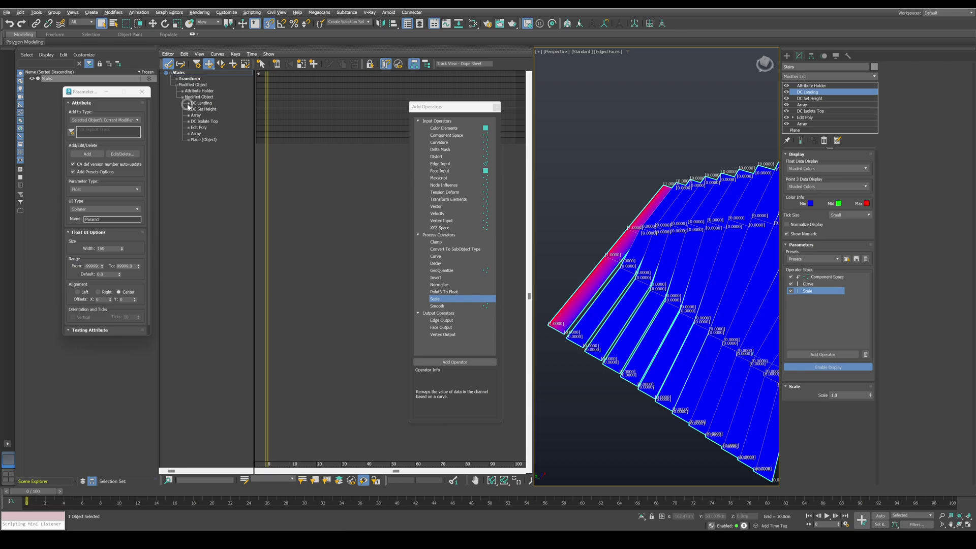
click(188, 103)
click(194, 122)
click(206, 127)
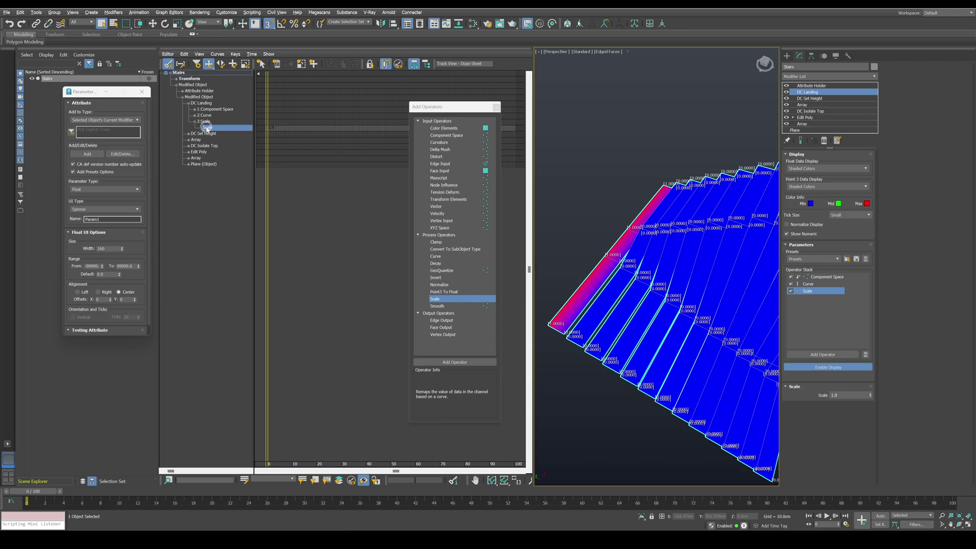
right_click(207, 127)
click(223, 146)
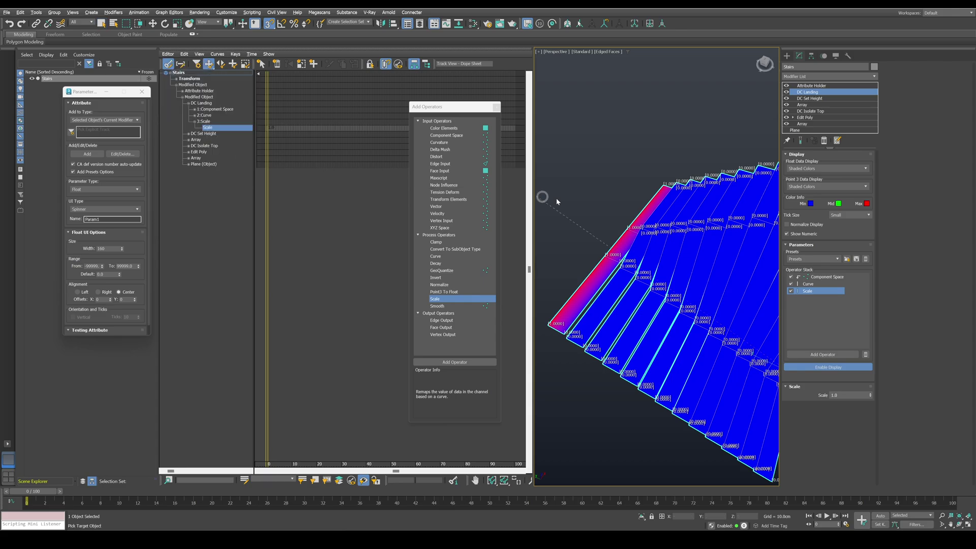
click(654, 224)
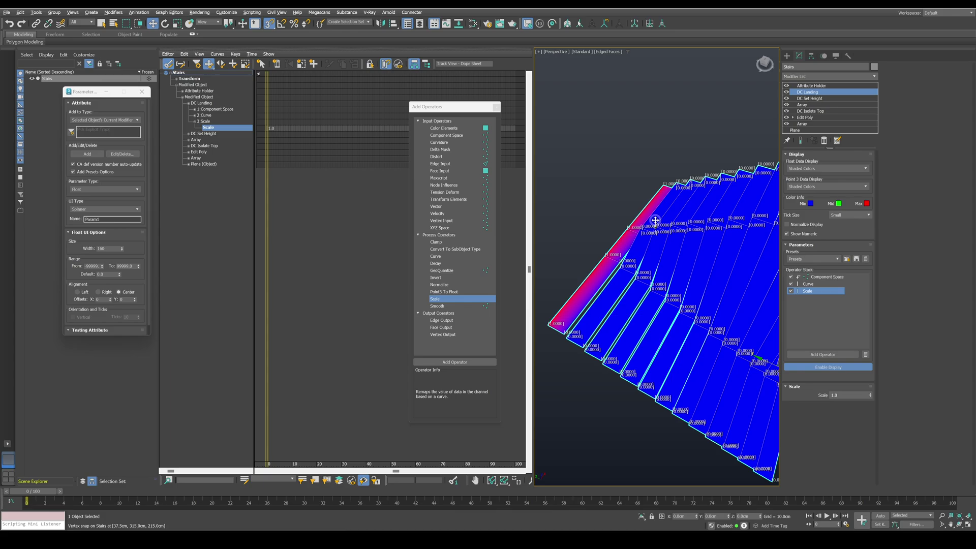
- Add a Vertex Output operator that adds the value to Position Y, then select the Attribute Holder
drag(440, 334, 828, 330)
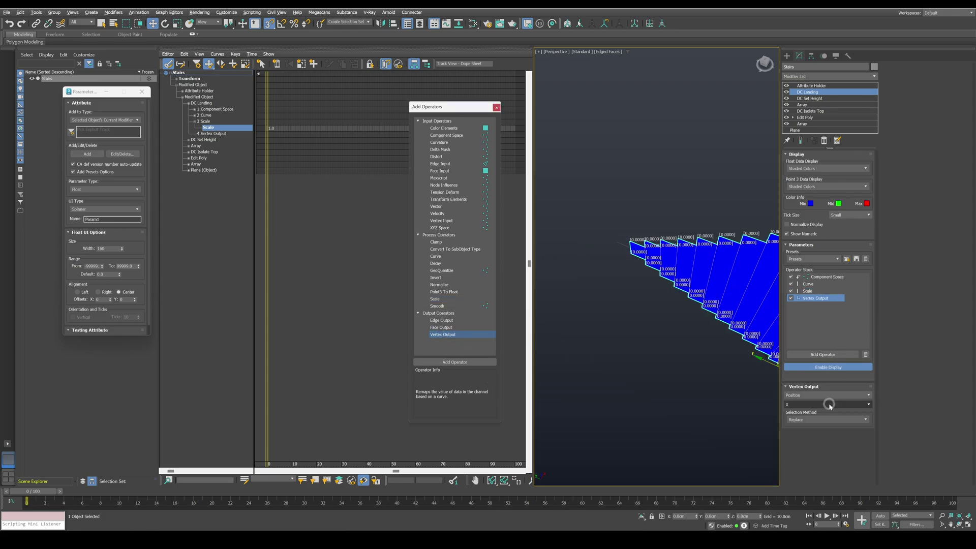
click(829, 404)
click(802, 417)
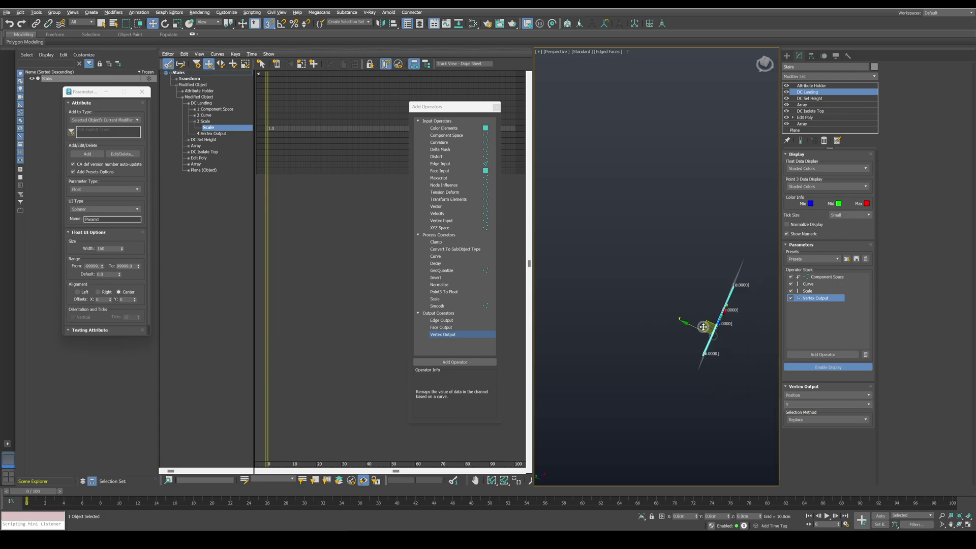
click(812, 419)
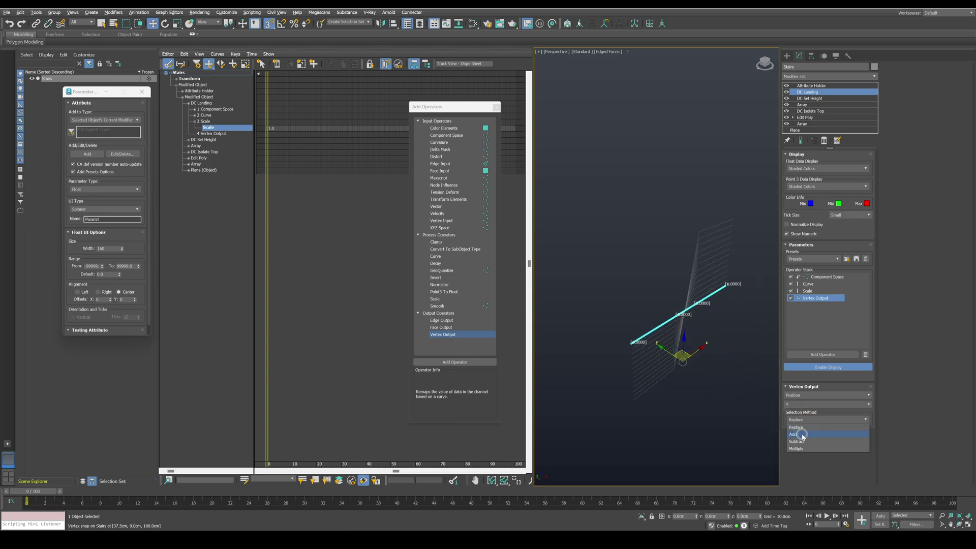
click(793, 434)
scroll(632, 304, up, 5)
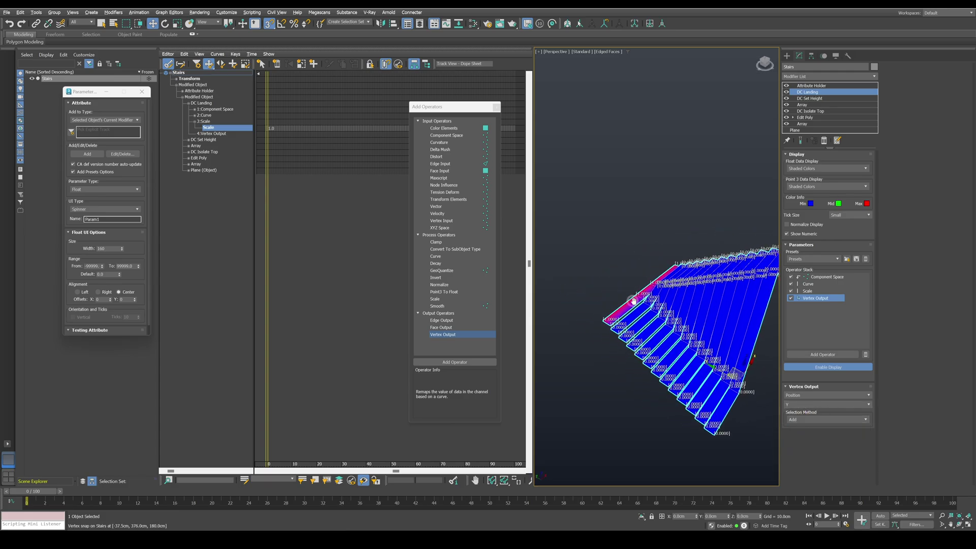
middle_drag(631, 300, 641, 284)
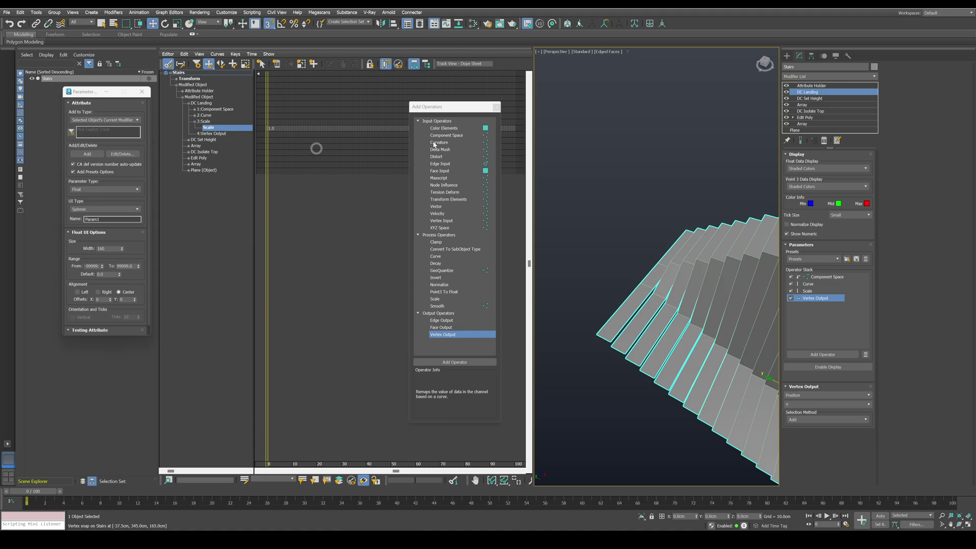
click(836, 85)
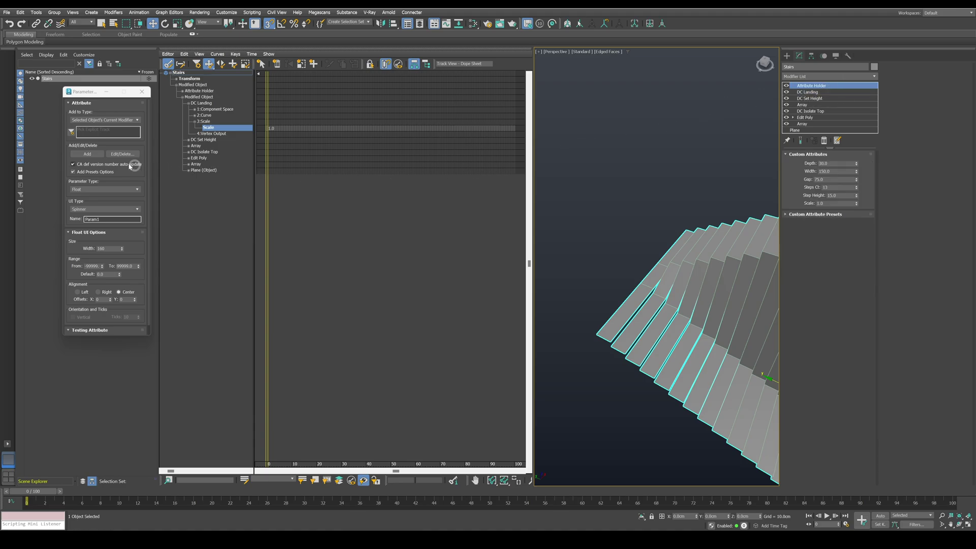
- Rename the Scale custom attribute to Landing
click(122, 154)
click(173, 234)
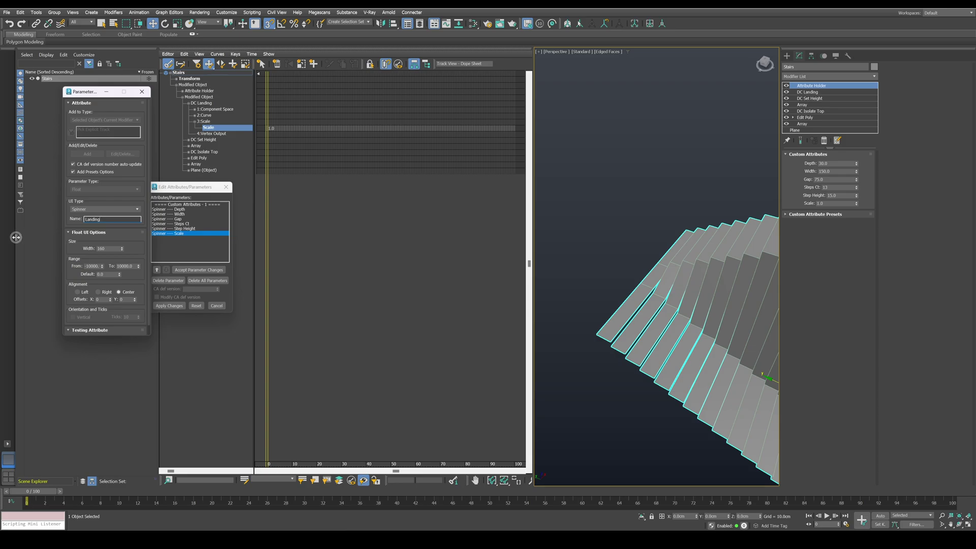
click(169, 305)
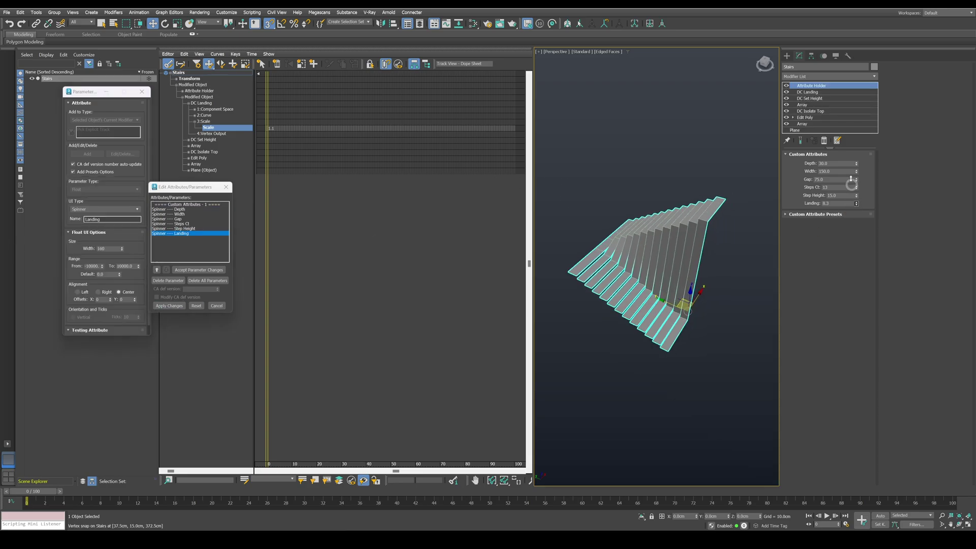
- Set Landing to 200, stretching the top step into a wide landing
drag(851, 179, 623, 198)
middle_drag(619, 193, 637, 226)
text(240)
key(Return)
text(20)
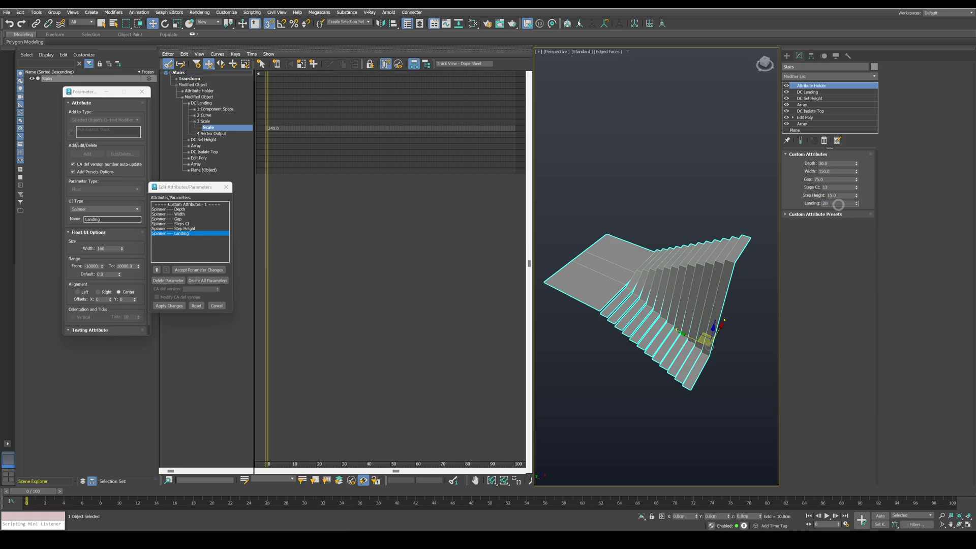
text(0)
key(Return)
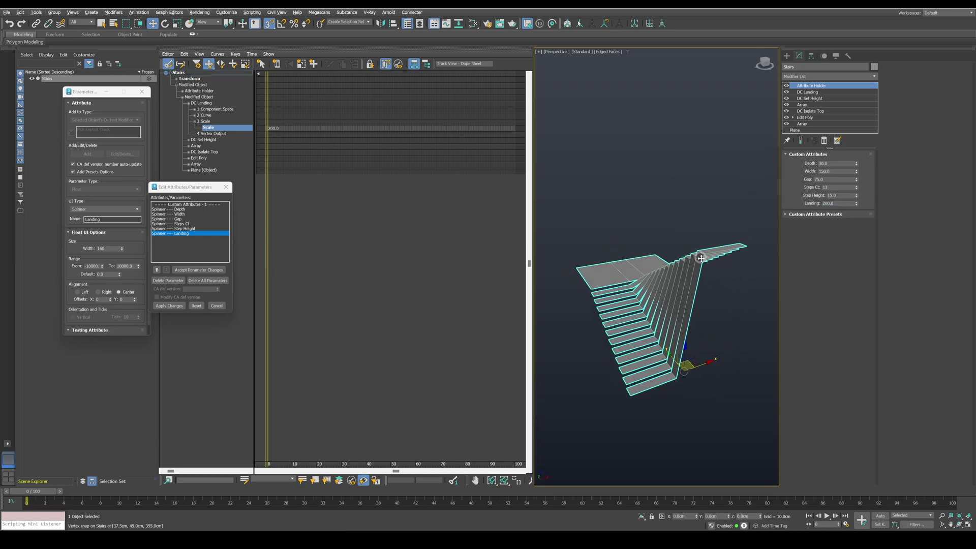
click(819, 92)
- Add a Chamfer modifier with a 15cm amount and a 2.0cm face inset
click(828, 76)
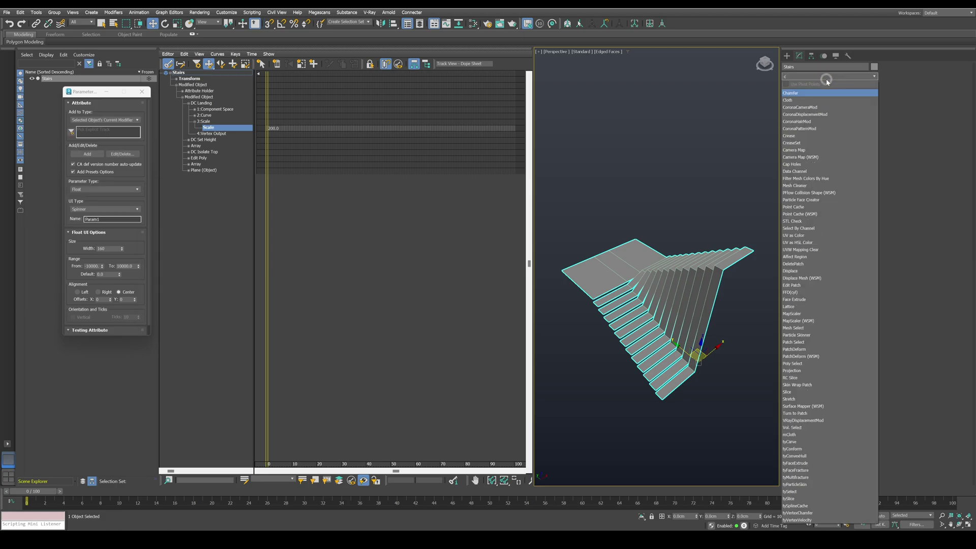
click(802, 108)
drag(867, 224, 681, 519)
drag(686, 15, 848, 223)
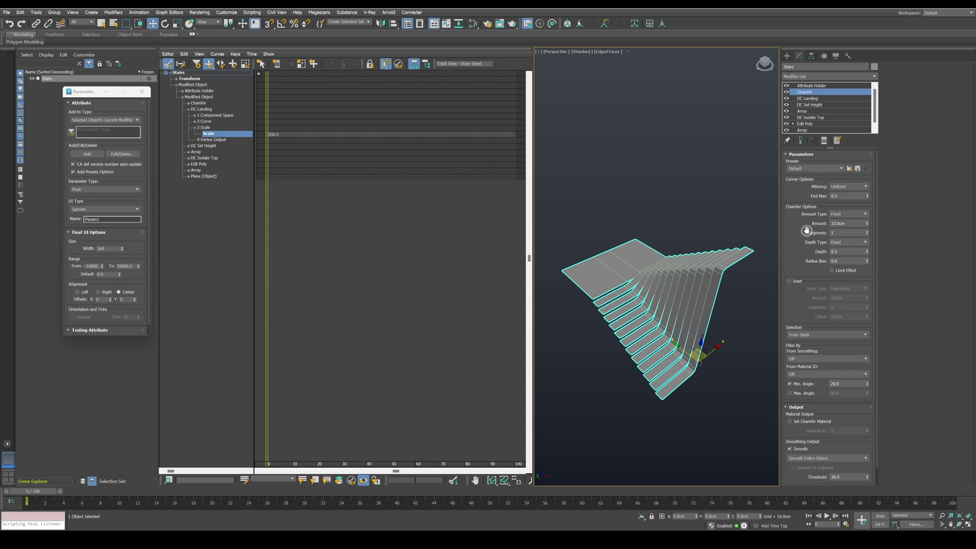
click(789, 281)
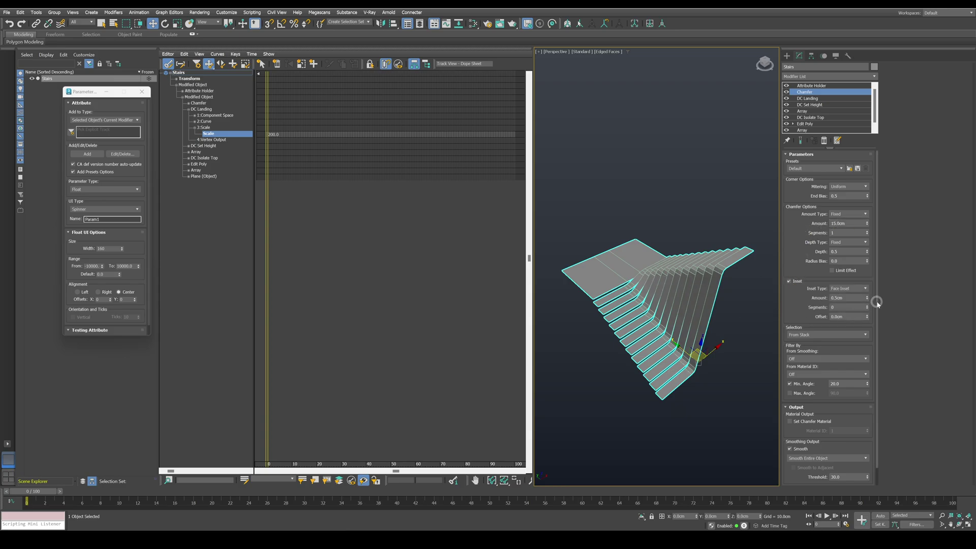
drag(866, 298, 867, 288)
drag(858, 170, 855, 299)
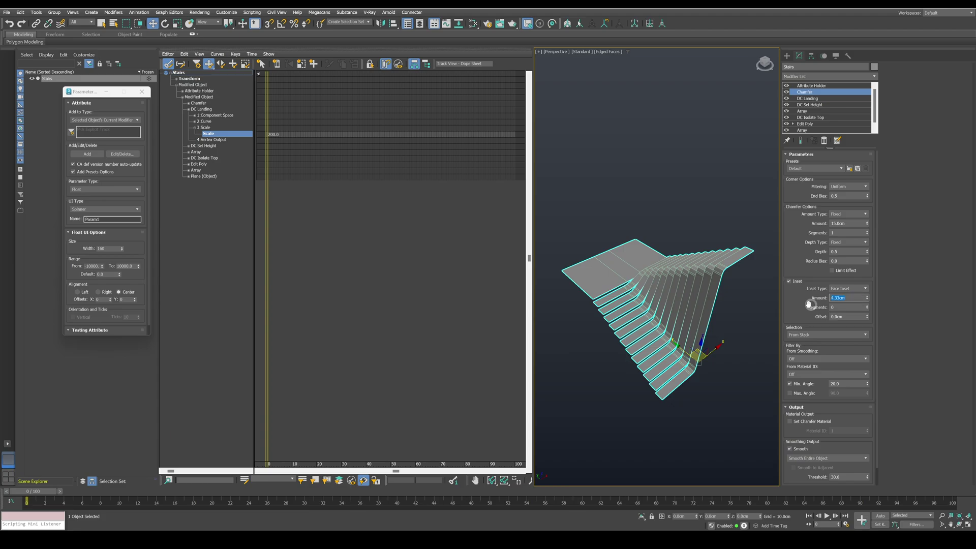
text(2)
key(Return)
- Set the chamfer to 2 segments and a 1.0 minimum angle
scroll(684, 278, up, 2)
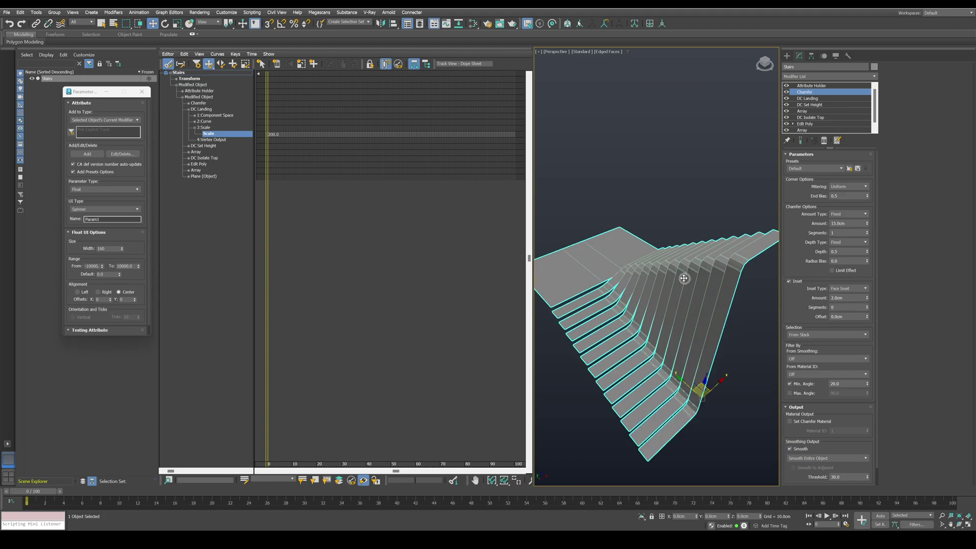
click(867, 230)
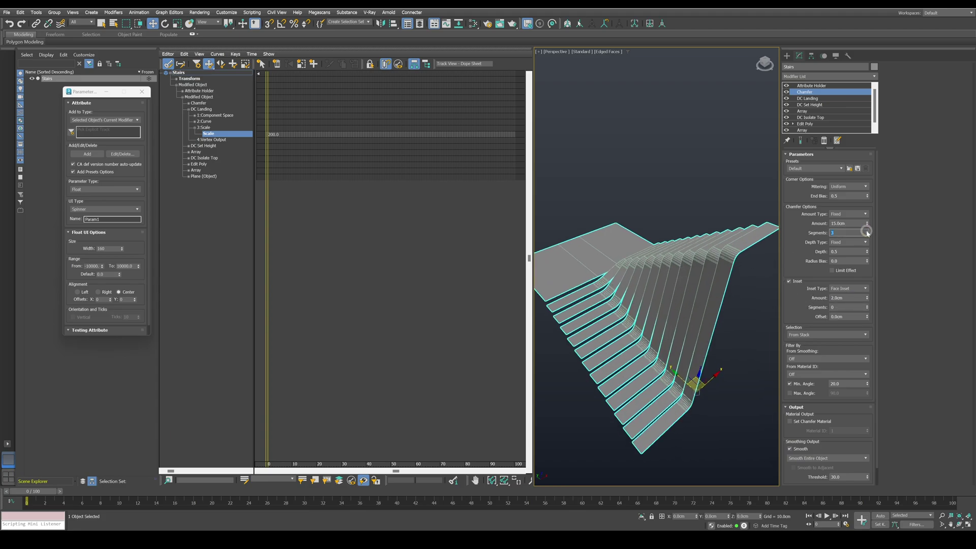
double_click(857, 384)
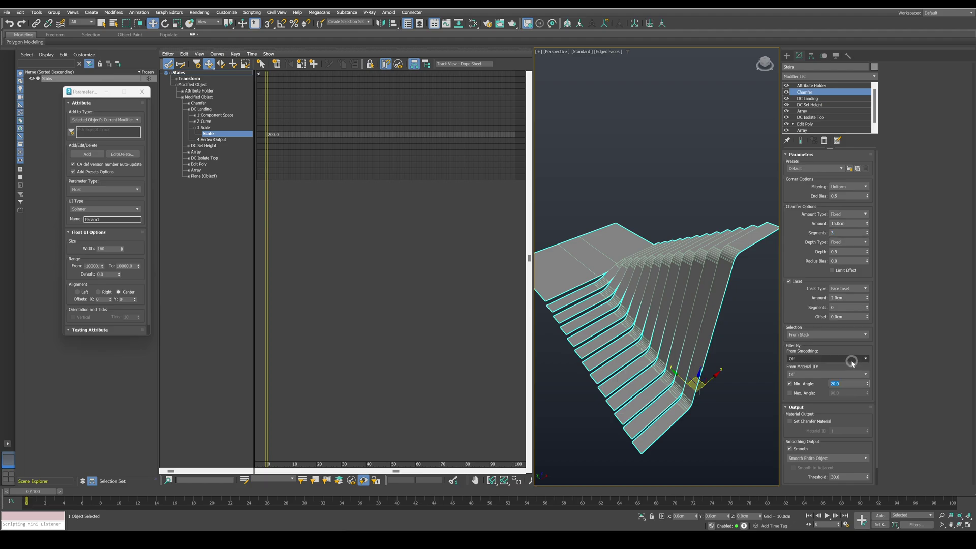
text(1)
key(Return)
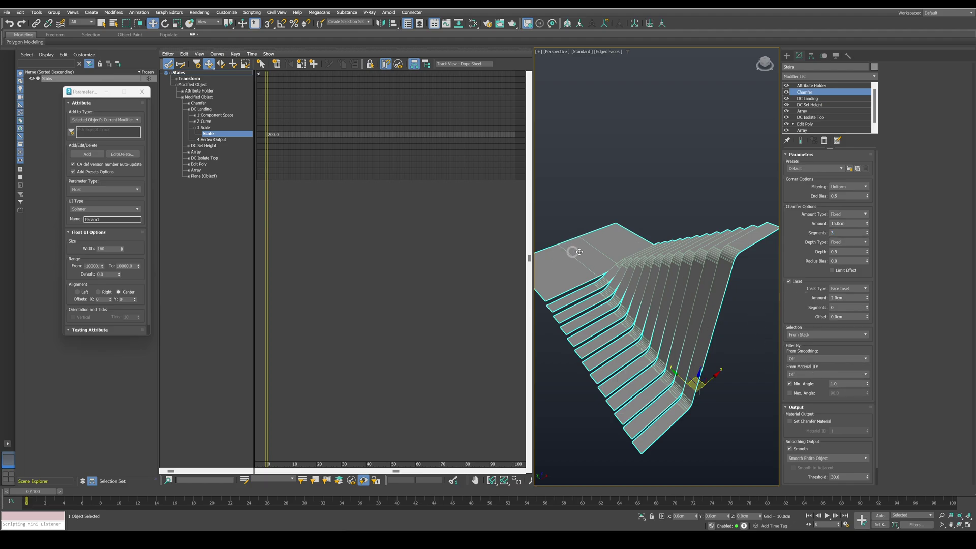
middle_drag(661, 299, 684, 298)
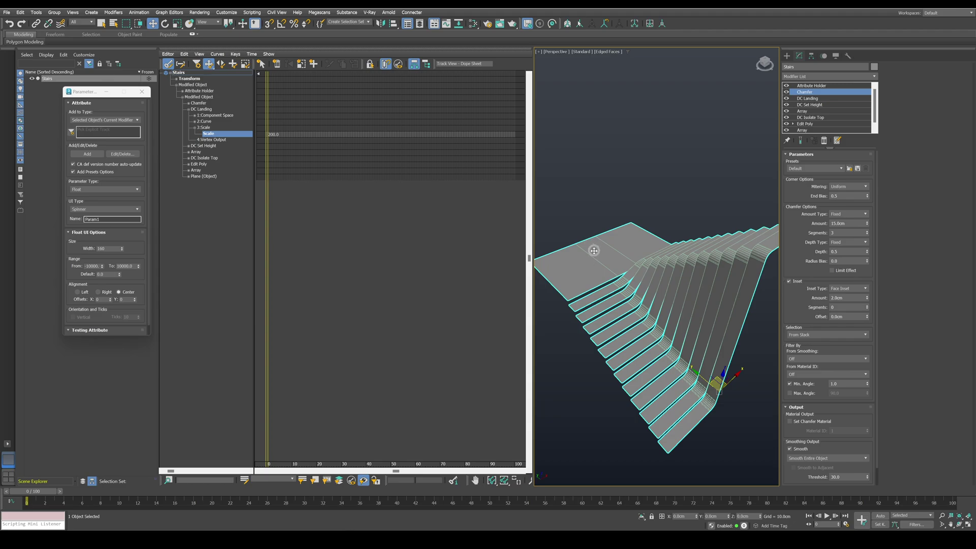
scroll(593, 255, down, 3)
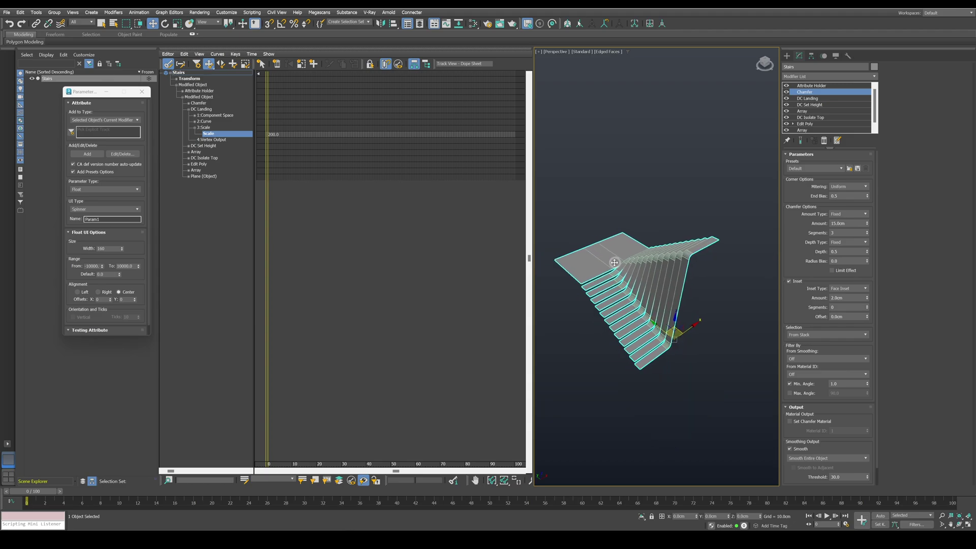
click(189, 109)
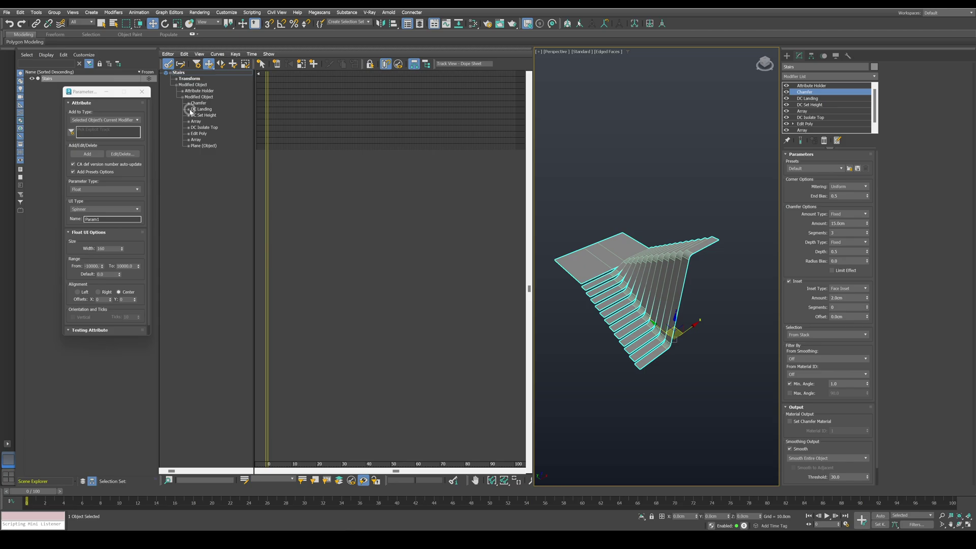
- Wire the Chamfer Amount track to the stairs' Attribute Holder
click(187, 188)
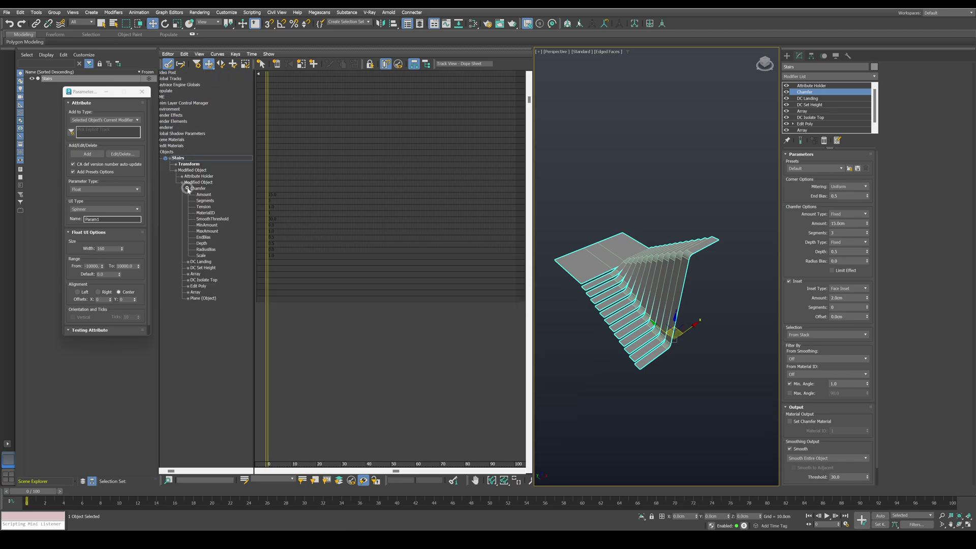
click(204, 195)
right_click(204, 194)
click(220, 213)
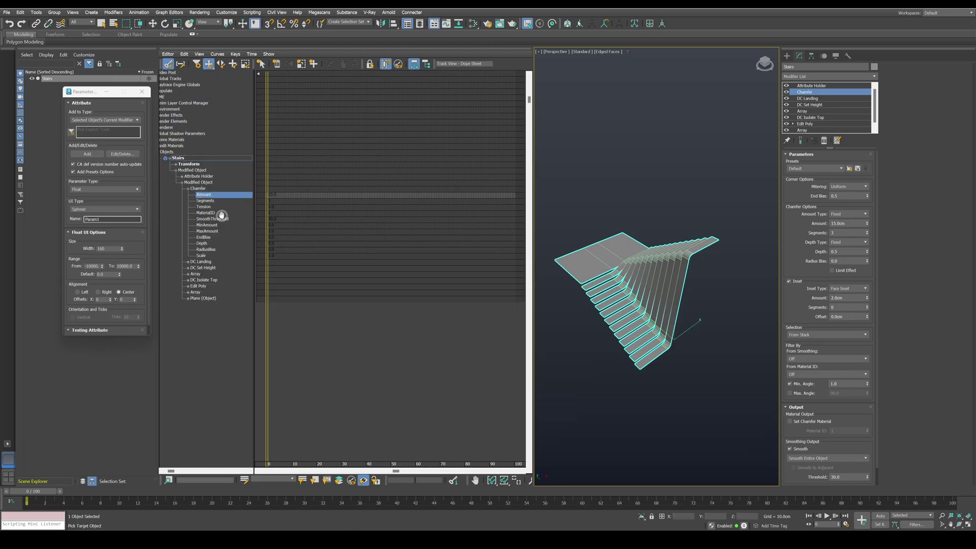
click(621, 262)
click(626, 267)
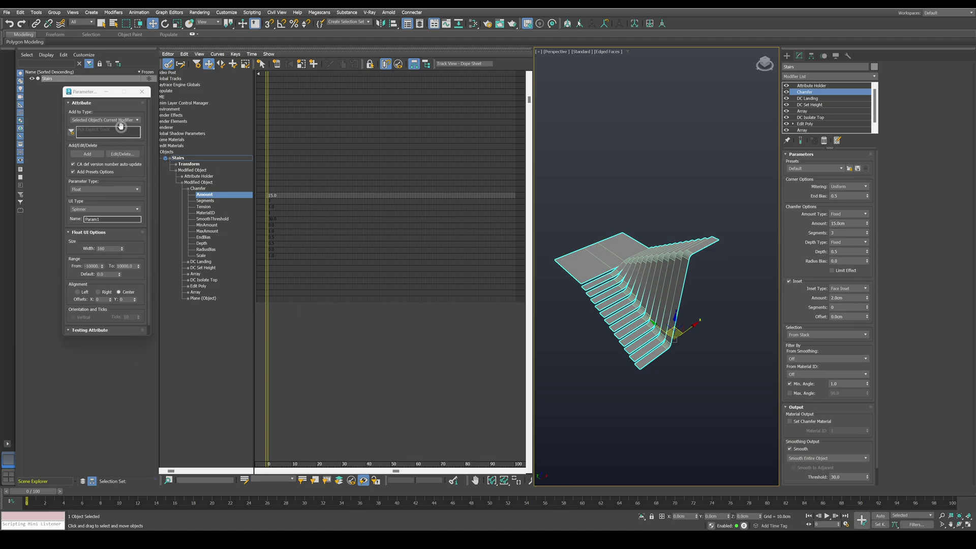
- Rename the published Amount attribute to Bevel and raise it to 26
click(125, 153)
click(809, 86)
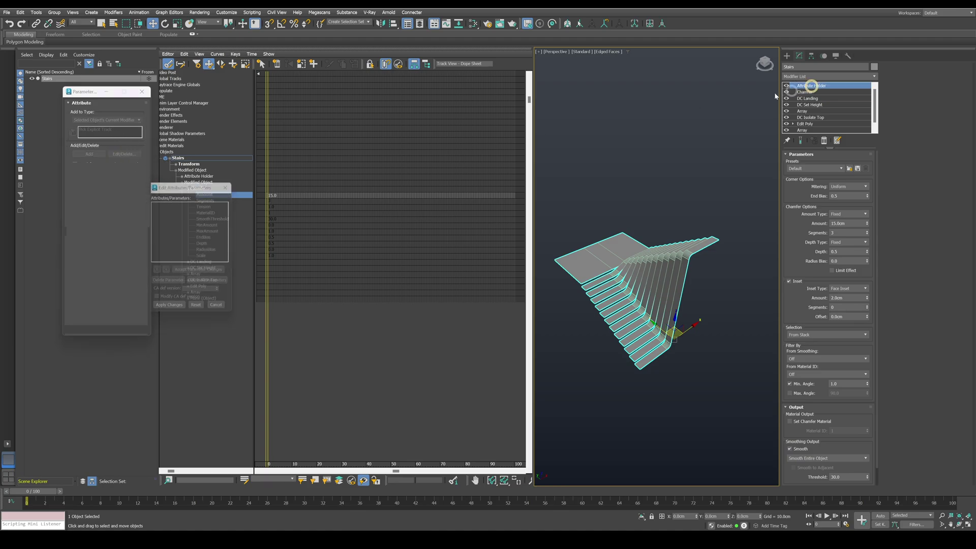
click(122, 153)
click(179, 238)
drag(105, 220, 33, 214)
text(Bevel)
click(164, 305)
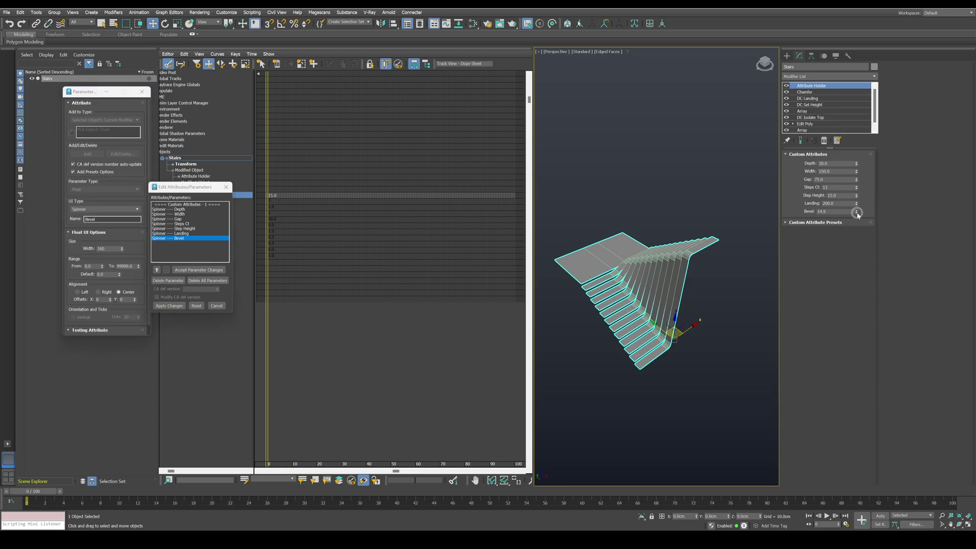
drag(856, 212, 821, 176)
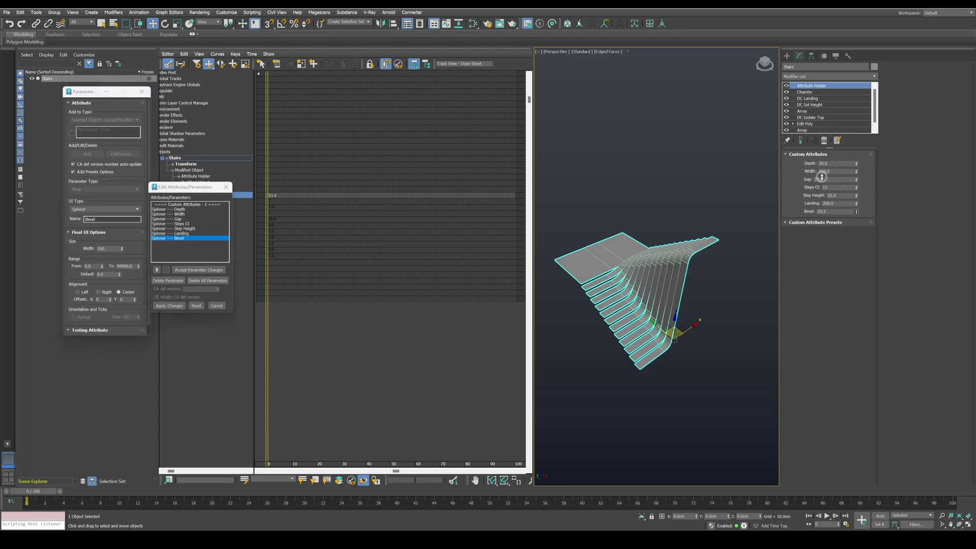
- Add a Shell modifier above Chamfer with zero outer amount, thickening the stairs inward
click(810, 94)
click(808, 76)
text(sh)
key(Return)
middle_drag(675, 242, 680, 213)
scroll(676, 218, up, 2)
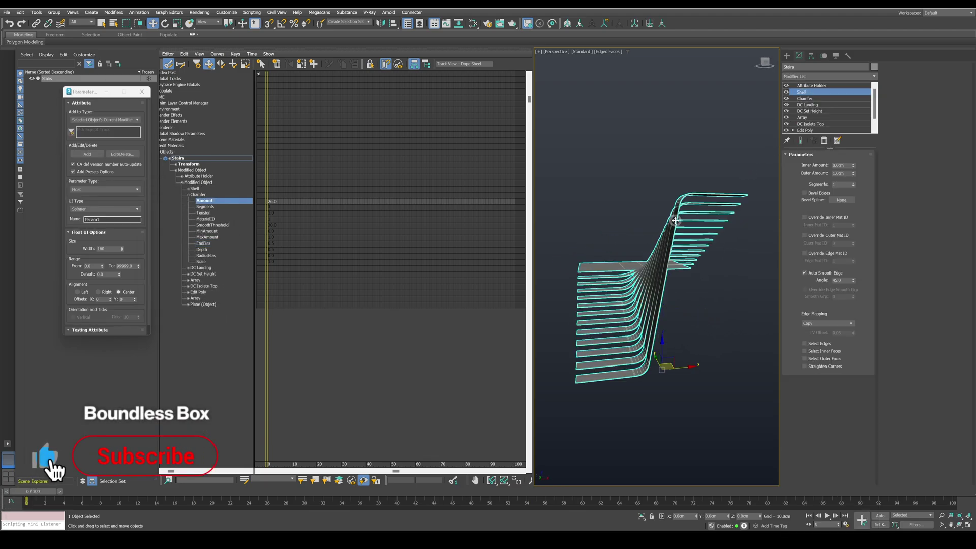
right_click(853, 174)
drag(854, 165, 834, 54)
- Wire the Shell Inner Amount track to the stairs' Attribute Holder
click(188, 188)
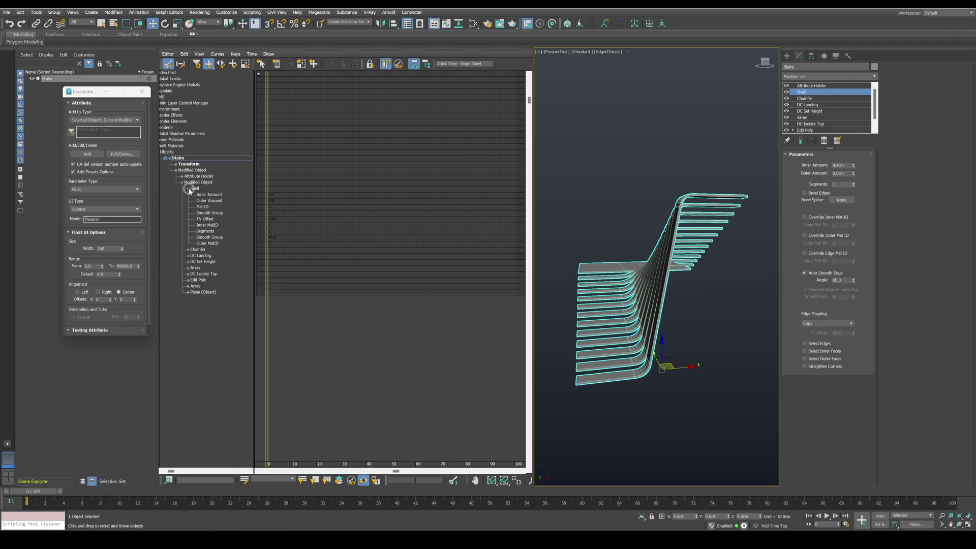
click(210, 195)
right_click(209, 195)
click(225, 217)
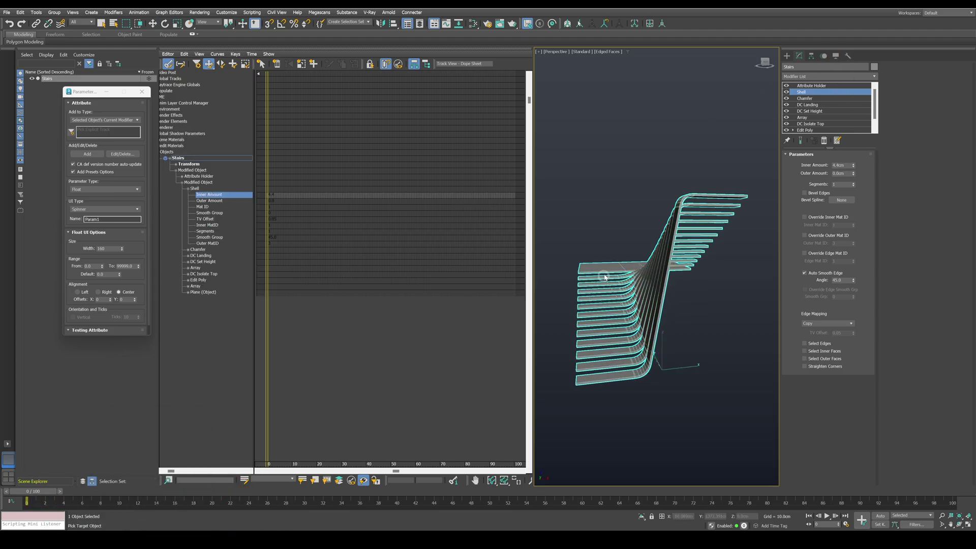
click(604, 275)
click(615, 270)
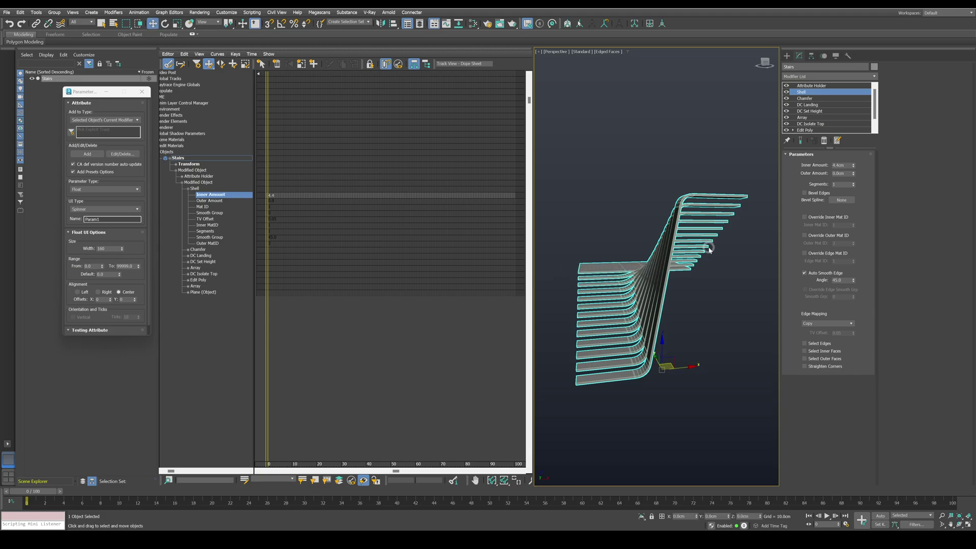
- Rename Inner Amount to Thickness, set it to 6.0 and reduce the flight gap to 30
click(808, 86)
click(122, 153)
click(176, 243)
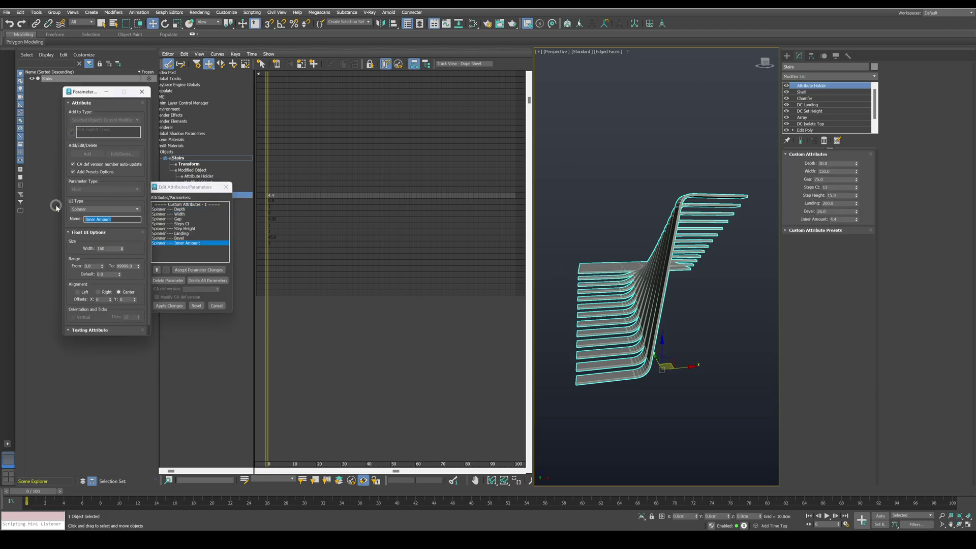
click(174, 306)
alt+middle_drag(591, 253, 616, 270)
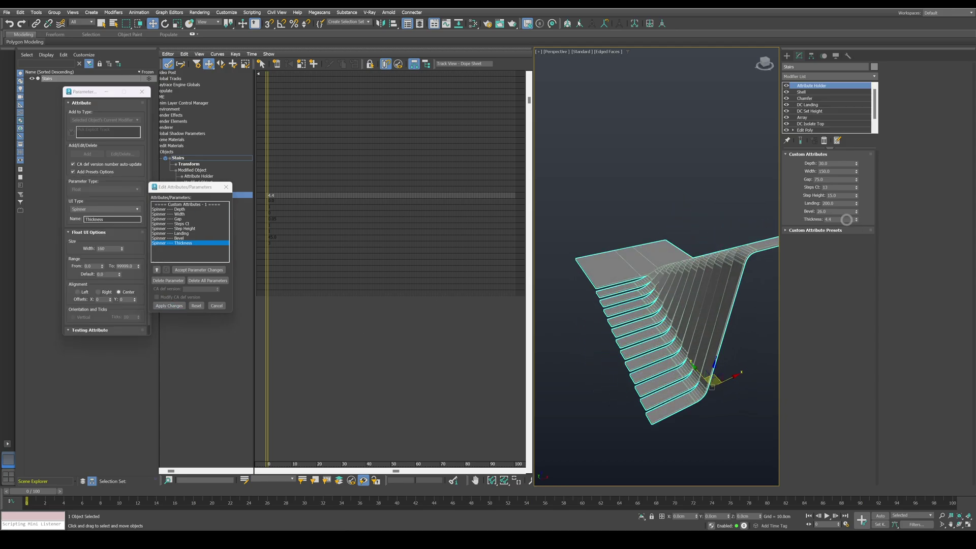
mouse_move(857, 219)
mouse_down()
mouse_move(853, 160)
mouse_move(852, 232)
mouse_move(849, 214)
mouse_up()
mouse_move(682, 278)
alt+middle_down()
mouse_move(666, 274)
mouse_move(690, 278)
alt+middle_up()
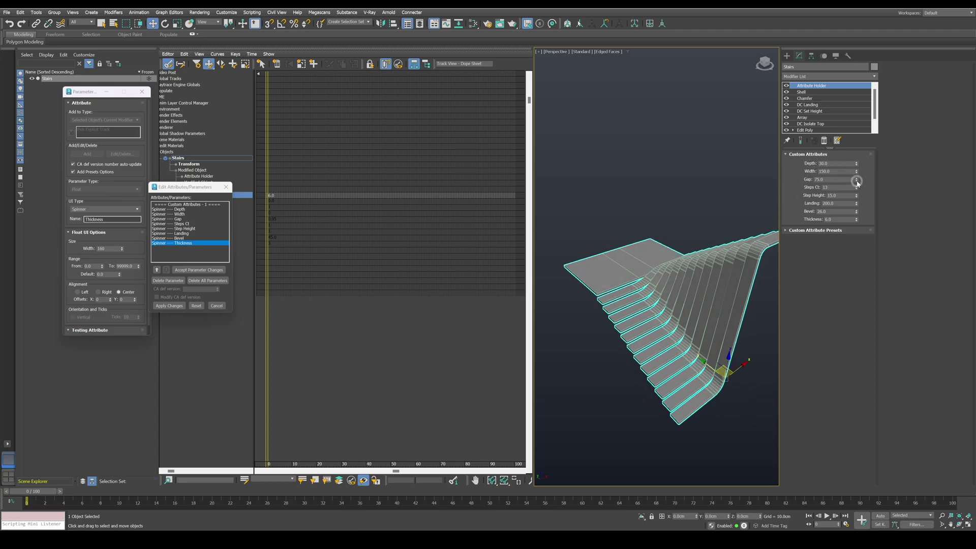
drag(857, 179, 860, 258)
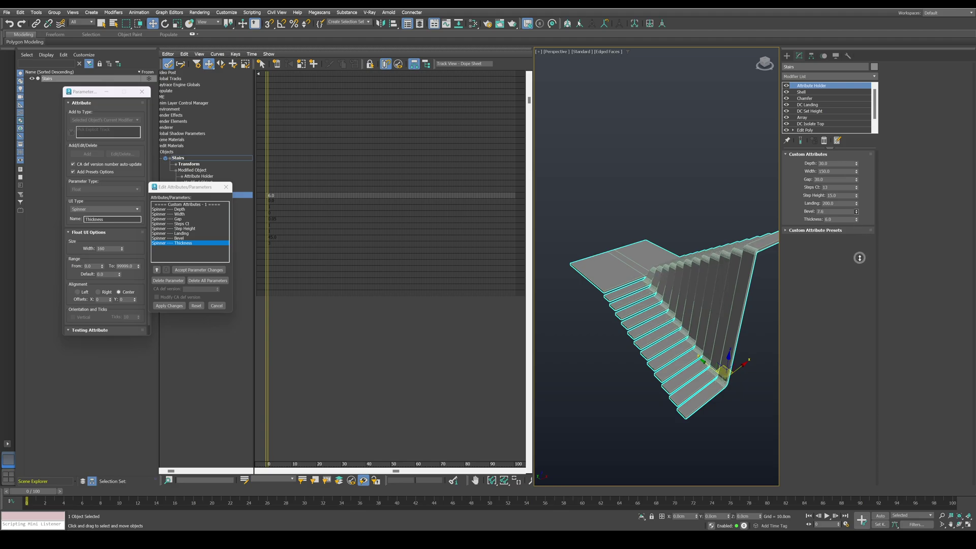
- Reset the gap between the two flights to 0
right_click(857, 181)
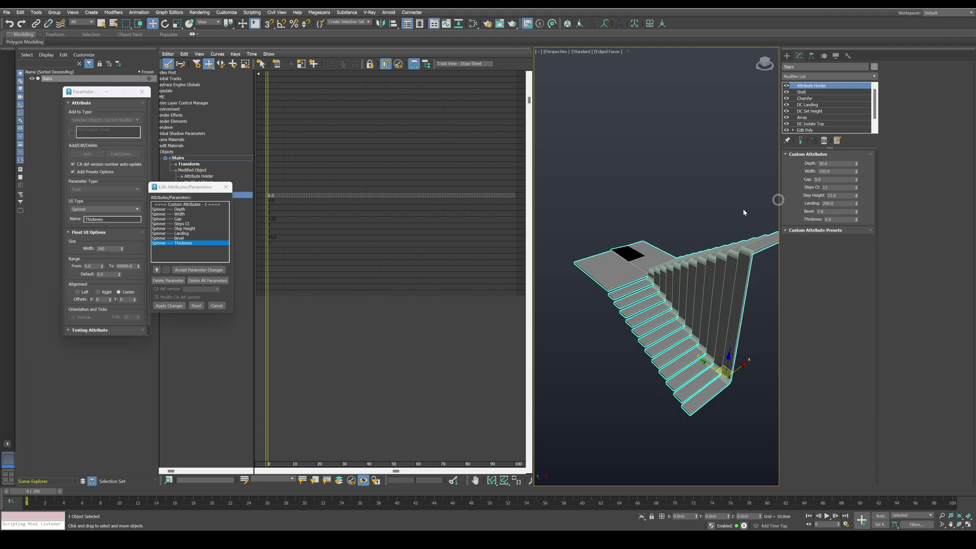
scroll(628, 247, up, 8)
scroll(622, 244, down, 2)
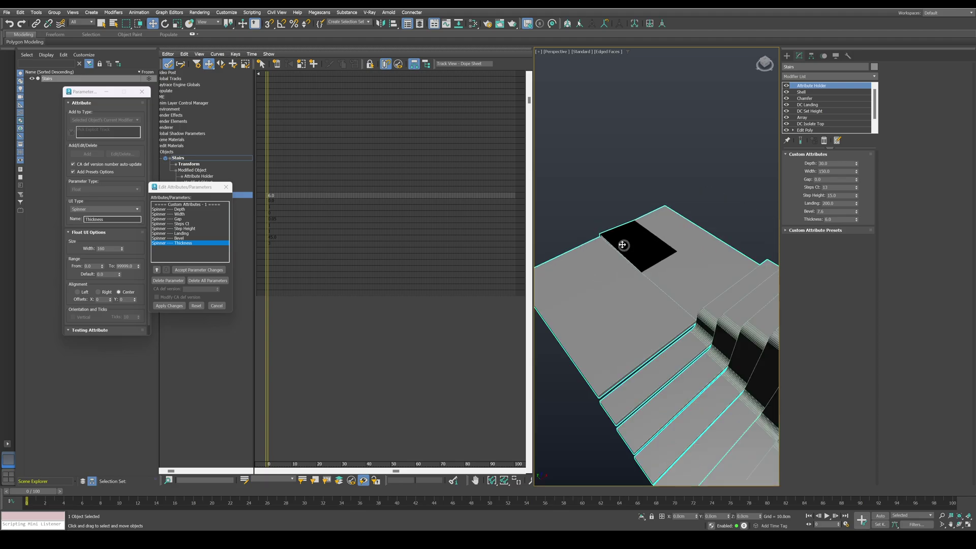
scroll(622, 245, down, 5)
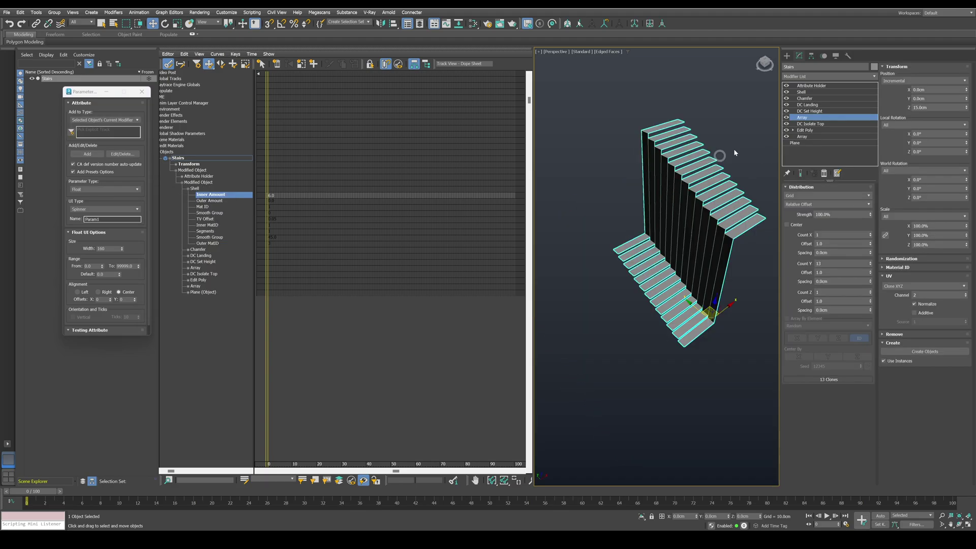
- Add a Vertex Weld above DC Landing and compare the end result with it on and off
click(809, 104)
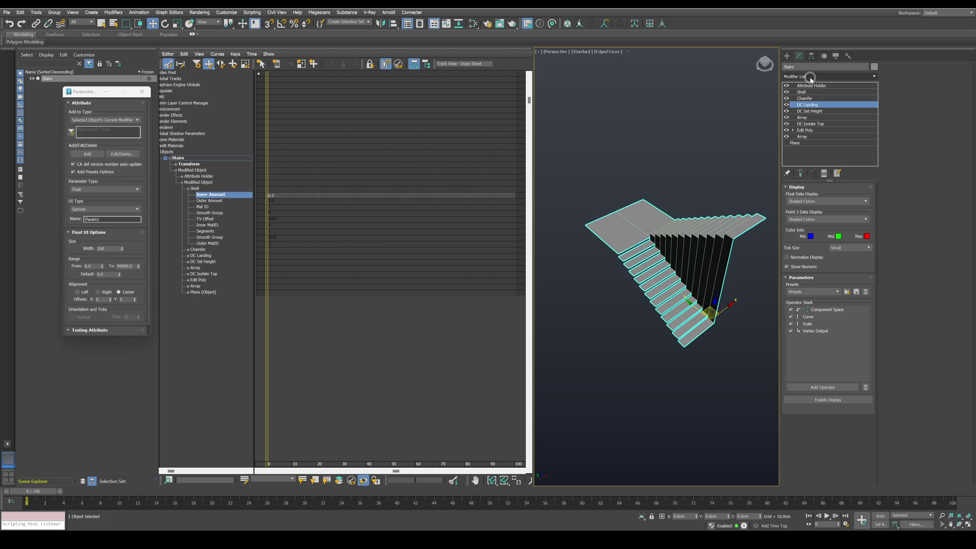
click(809, 76)
text(ve)
click(801, 100)
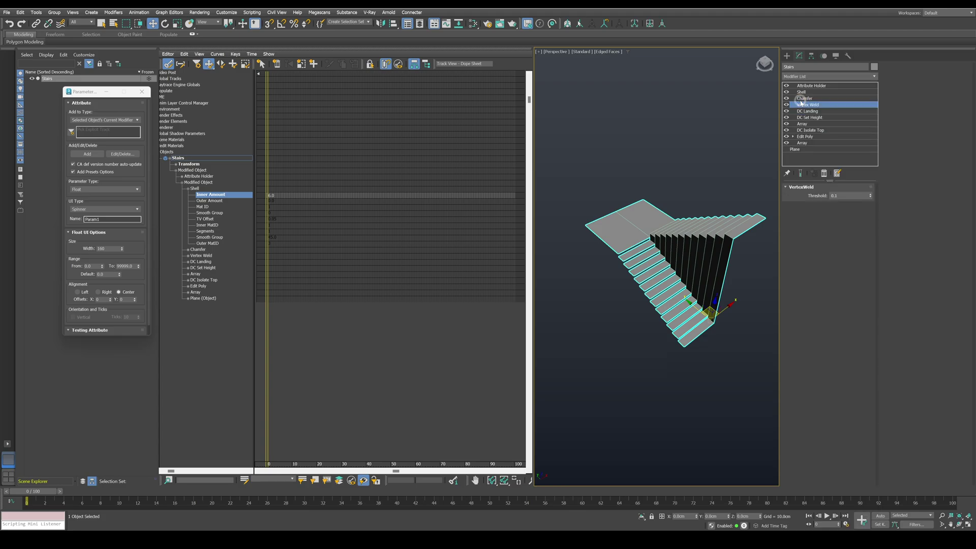
click(801, 173)
click(786, 104)
click(786, 105)
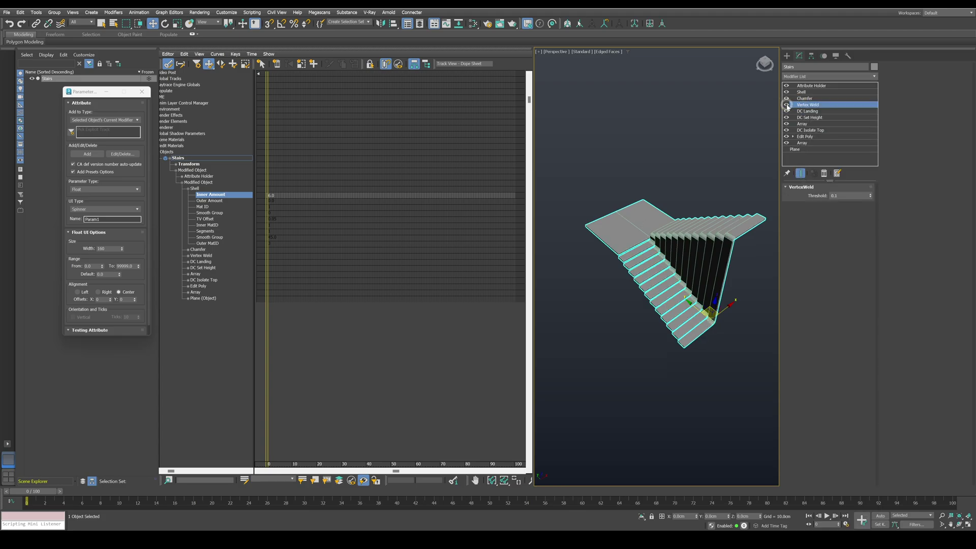
click(786, 105)
click(786, 105)
click(786, 105)
click(787, 105)
click(822, 85)
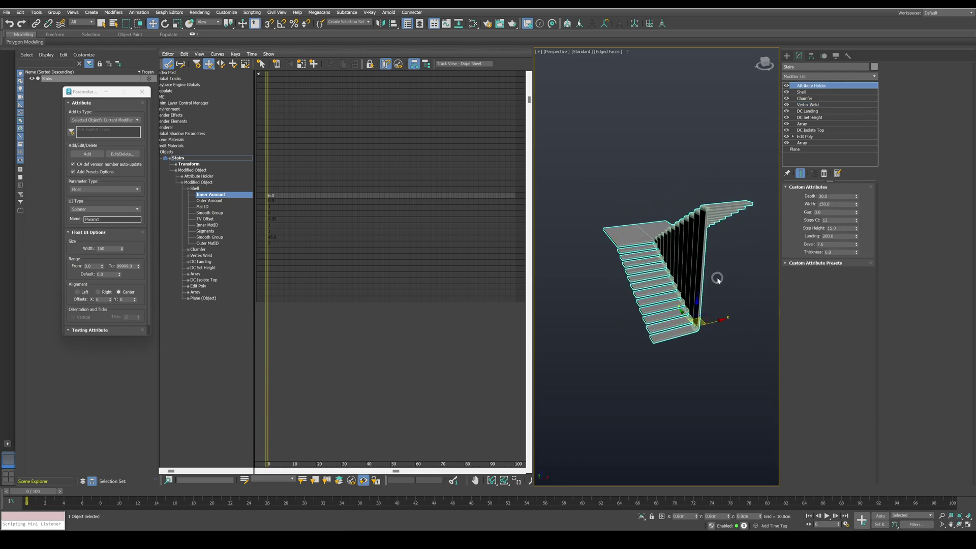
- Reduce the step depth to 27.5 and adjust the stair width and the gap between flights
alt+middle_drag(717, 279, 691, 276)
drag(856, 197, 833, 205)
key(q)
alt+middle_drag(724, 302, 724, 284)
drag(857, 205, 783, 85)
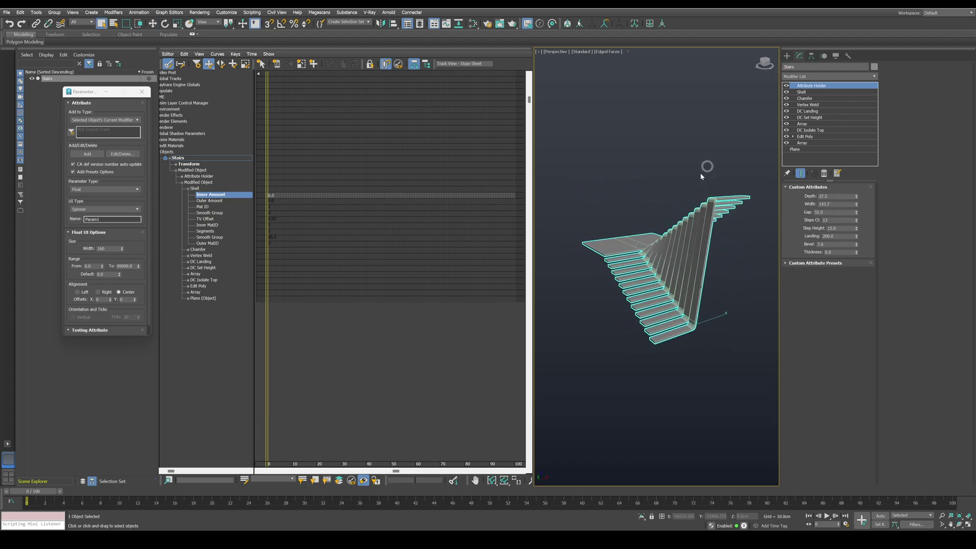
alt+middle_drag(704, 172, 677, 196)
- Set 15 steps of height 12.0, landing 144.0, bevel 17.4 and thickness 9.4
mouse_move(856, 220)
mouse_down()
mouse_move(855, 211)
mouse_move(856, 220)
mouse_up()
mouse_move(856, 219)
mouse_down()
mouse_move(856, 209)
mouse_move(856, 228)
mouse_up()
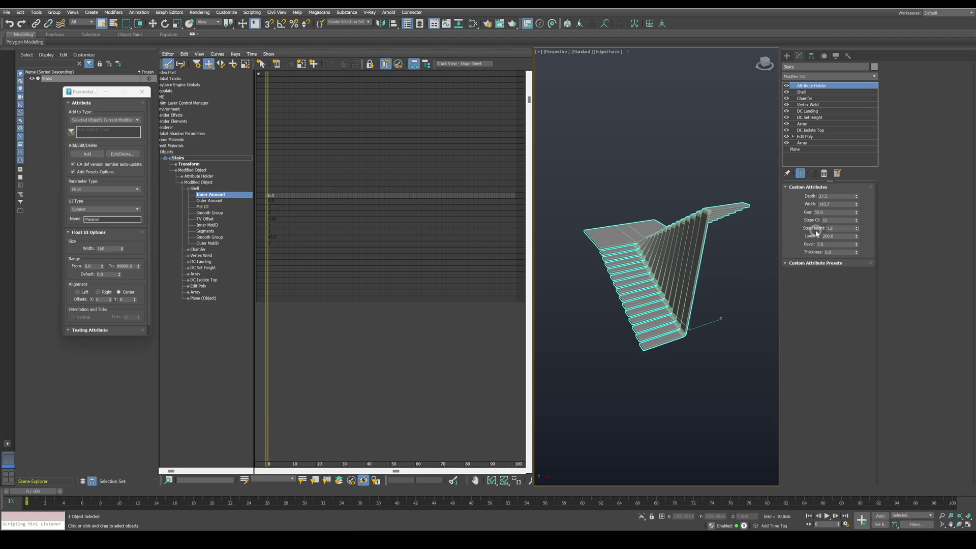
key(Return)
mouse_move(711, 254)
alt+middle_down()
mouse_move(671, 244)
mouse_move(712, 246)
mouse_move(722, 269)
alt+middle_up()
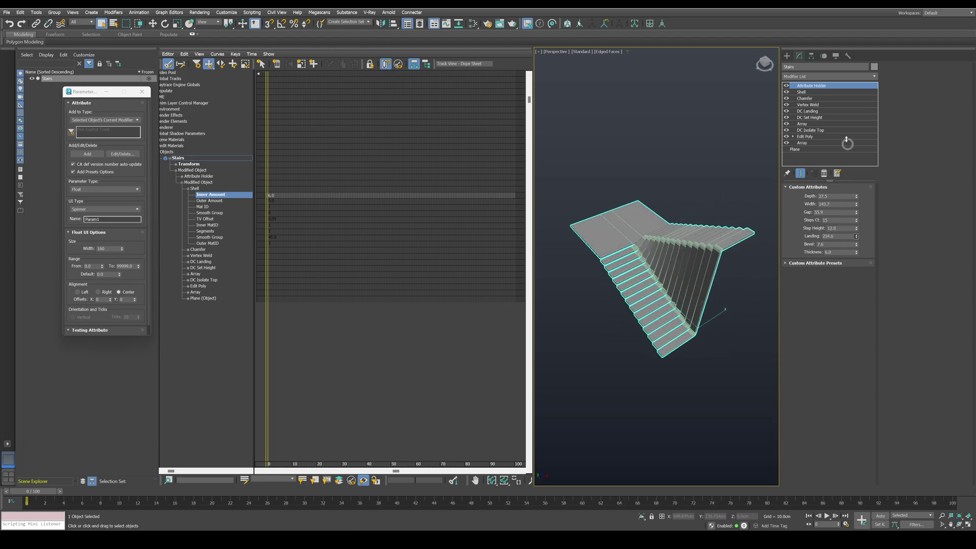
drag(856, 236, 830, 487)
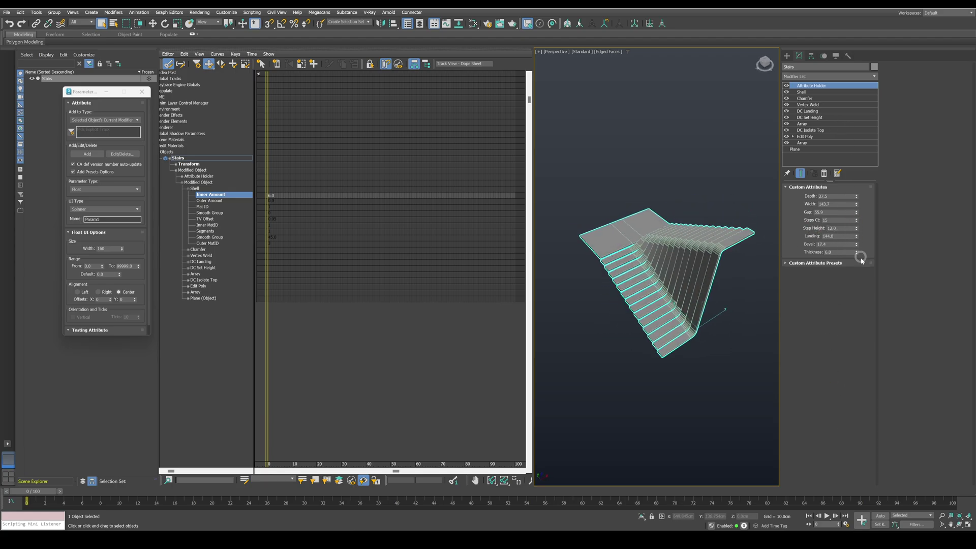
mouse_move(857, 252)
mouse_down()
mouse_move(851, 229)
mouse_move(844, 239)
mouse_up()
mouse_move(757, 300)
alt+middle_down()
mouse_move(722, 270)
mouse_move(733, 273)
mouse_move(714, 288)
alt+middle_up()
- Add a Chamfer modifier above the Shell on the stairs
click(733, 273)
key(F4)
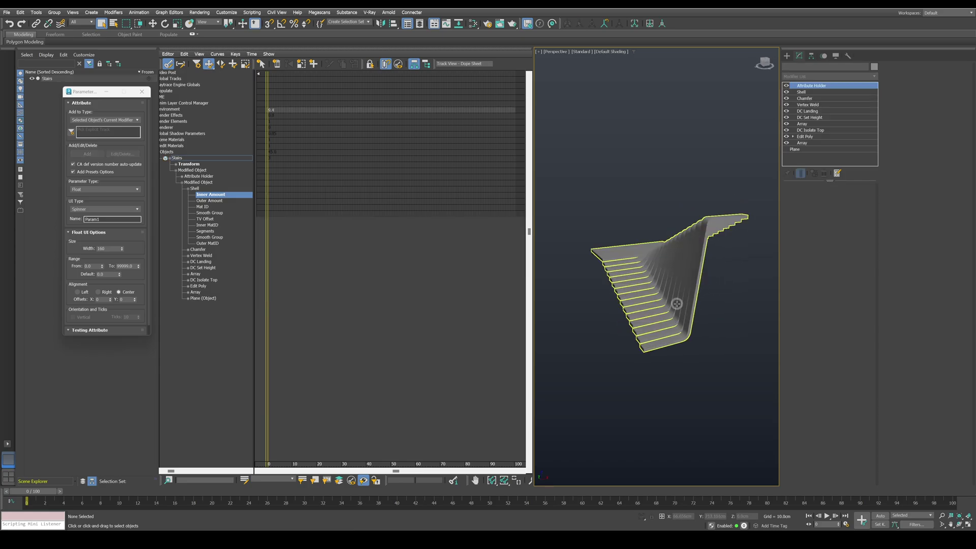
click(677, 303)
scroll(670, 314, up, 3)
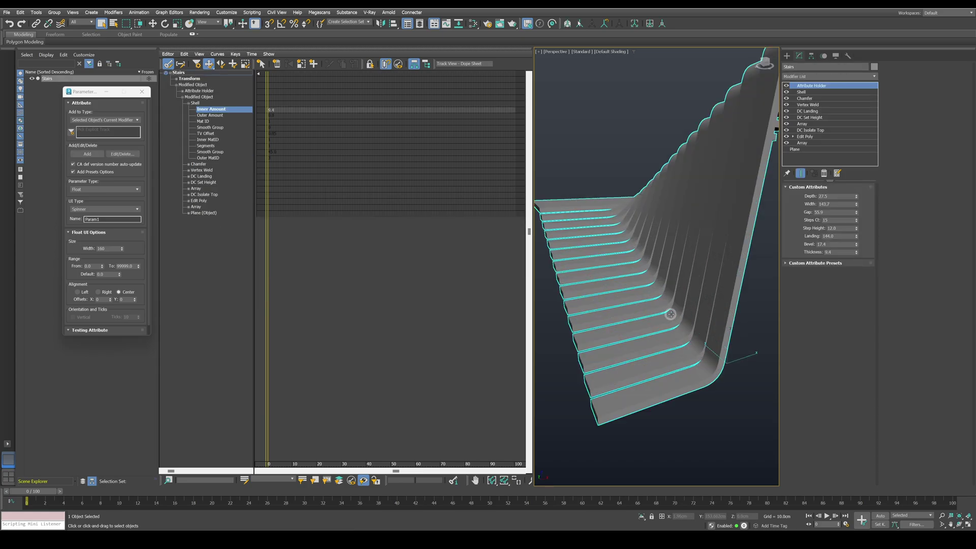
click(812, 76)
text(ch)
click(806, 94)
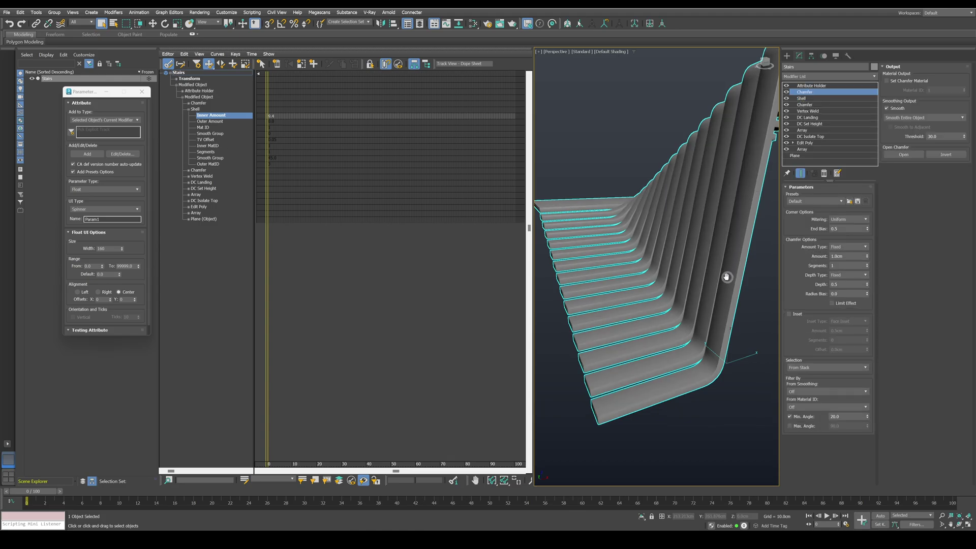
- Give the chamfer amount 0.5cm, 2 segments and a 0.25cm Flow Loop inset
alt+middle_drag(727, 277, 728, 265)
key(F4)
scroll(729, 264, up, 3)
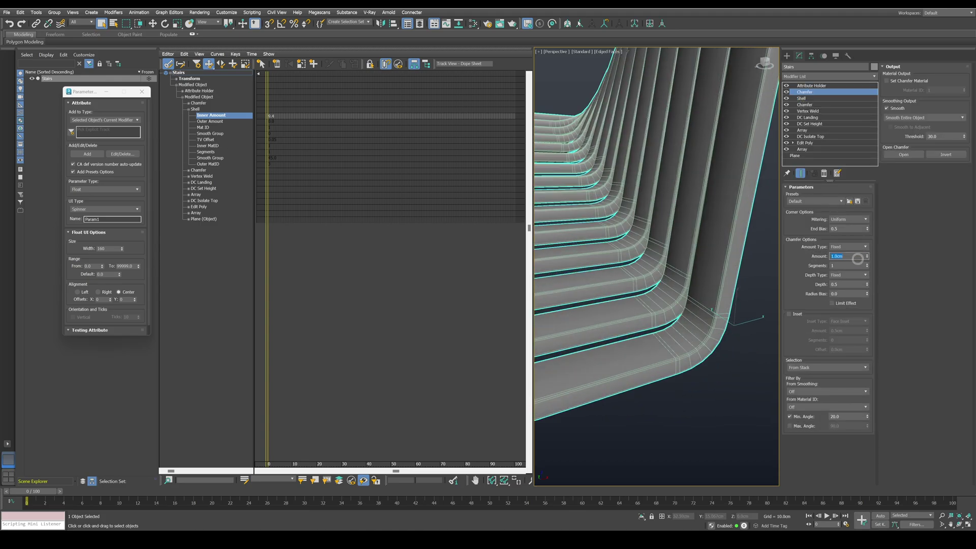
key(Return)
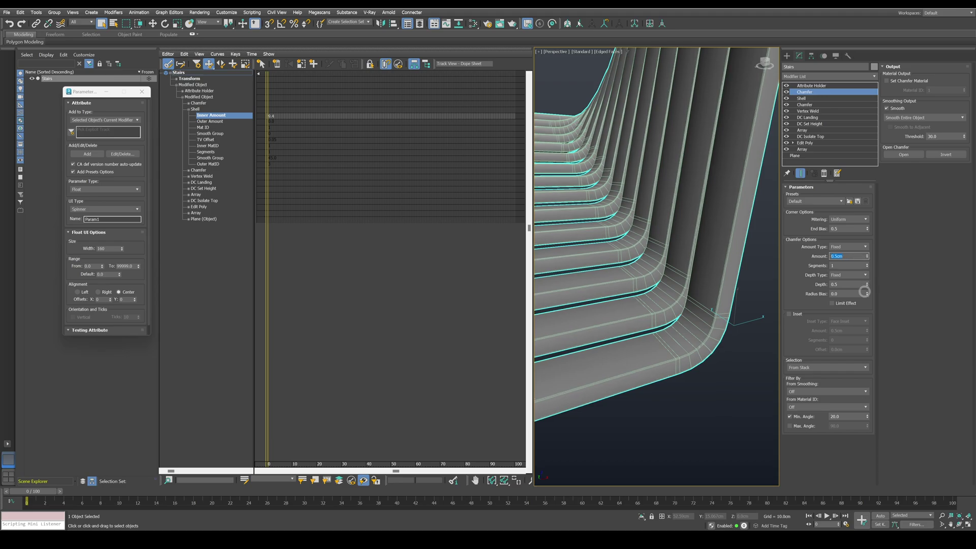
click(867, 264)
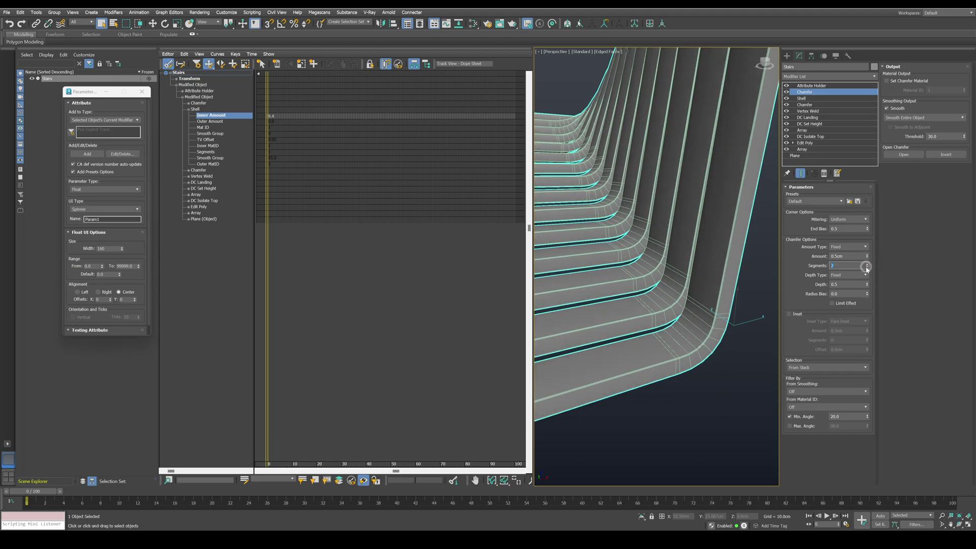
click(796, 314)
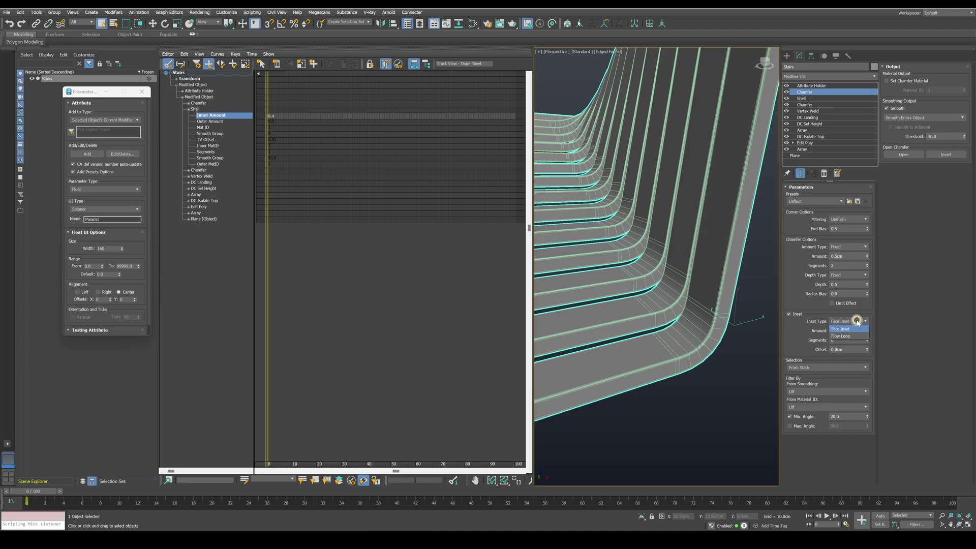
click(854, 336)
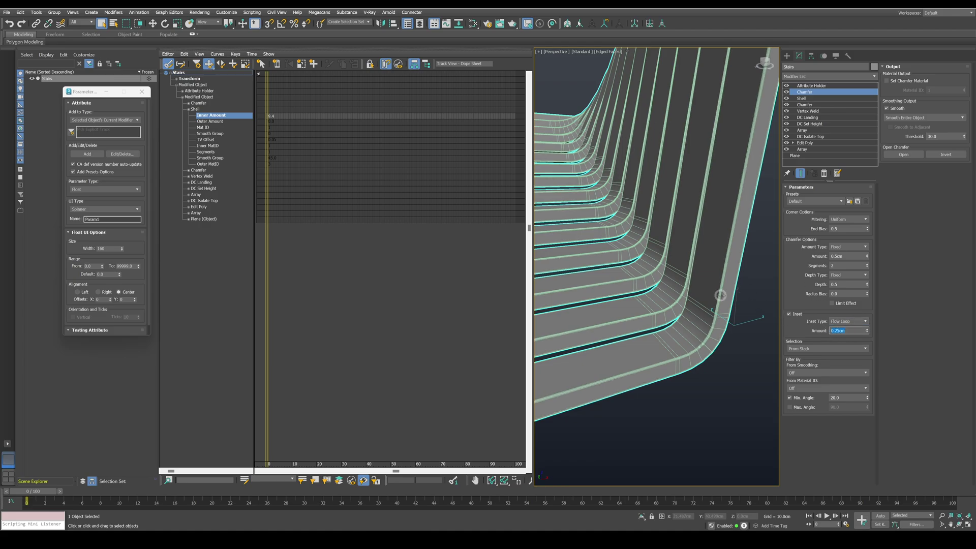
- Inspect the lower chamfer's settings, then go back to the Attribute Holder's width field
alt+middle_drag(756, 303, 701, 293)
key(F4)
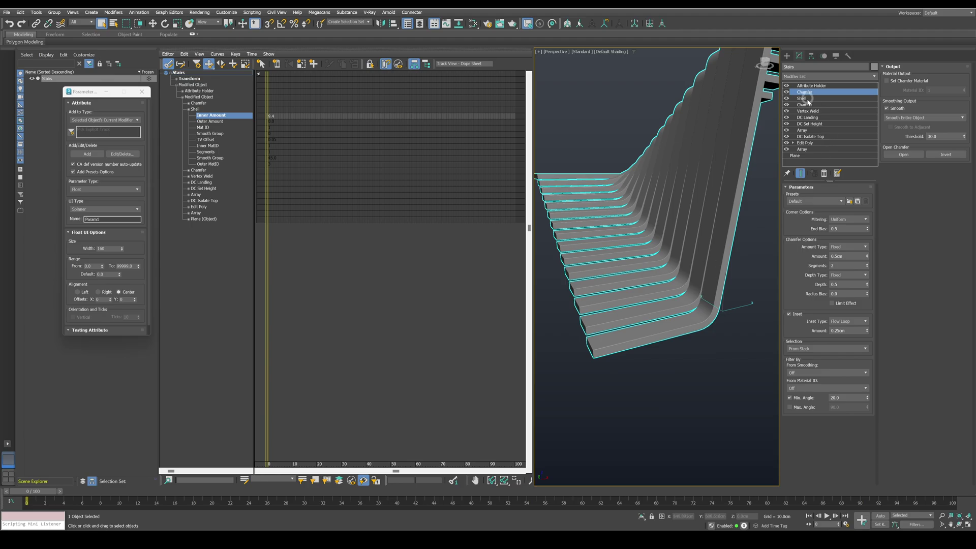
click(806, 104)
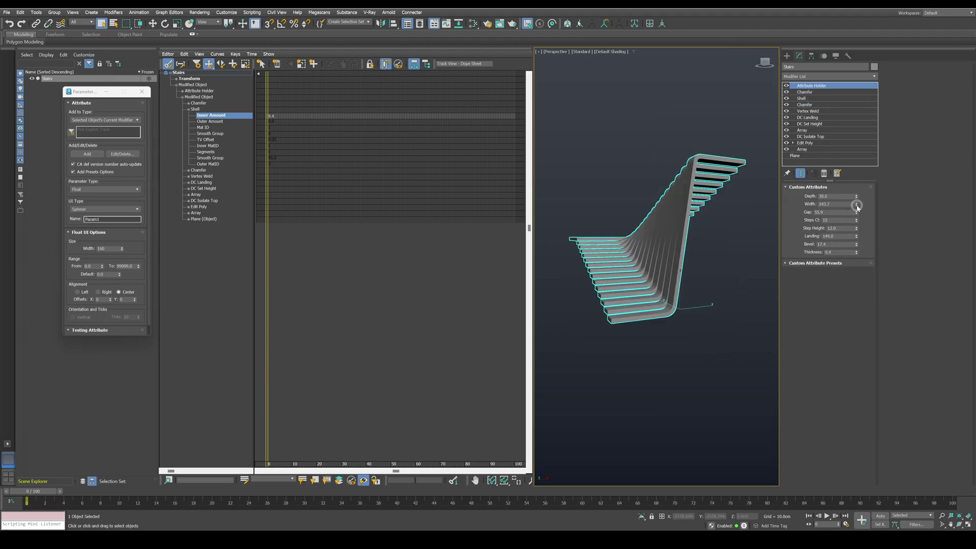
drag(856, 206, 856, 201)
double_click(836, 205)
- Set the stair width to 180
text(180)
key(Return)
alt+middle_drag(678, 217, 644, 261)
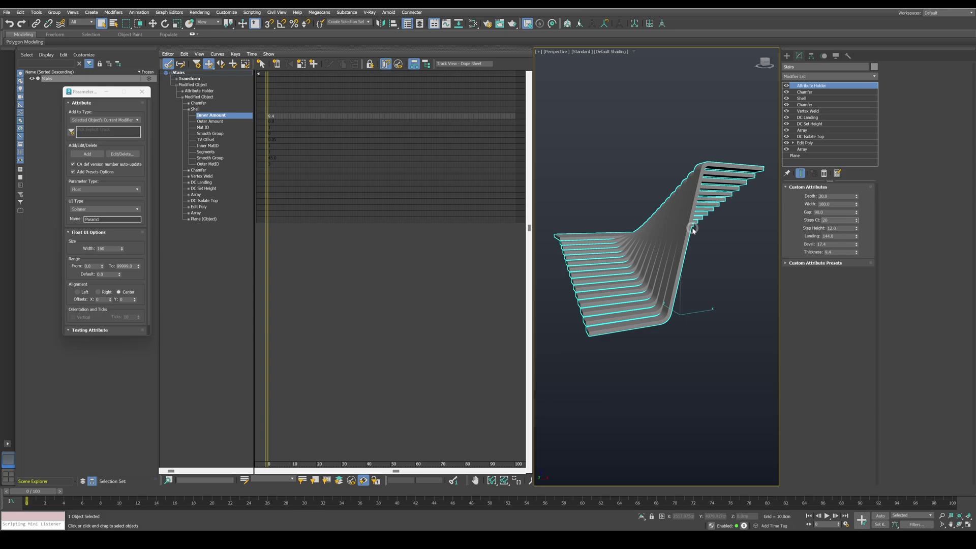
alt+middle_drag(693, 229, 712, 223)
- Raise the step height to 15.0, the landing to 200 and the bevel to 28.3
drag(856, 227, 856, 220)
alt+middle_drag(687, 249, 656, 236)
drag(856, 236, 856, 229)
double_click(847, 237)
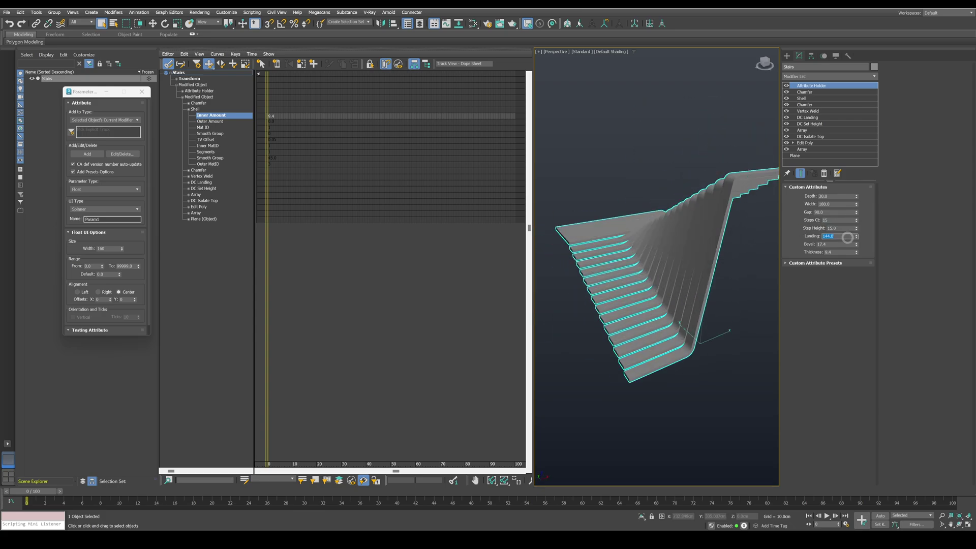
text(200)
key(Return)
alt+middle_drag(711, 228, 771, 230)
key(F4)
drag(856, 244, 836, 251)
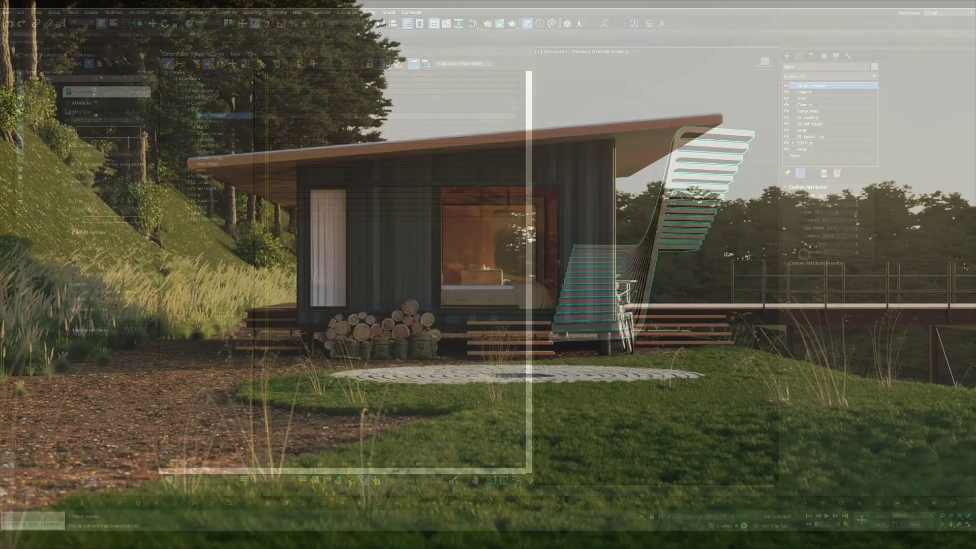